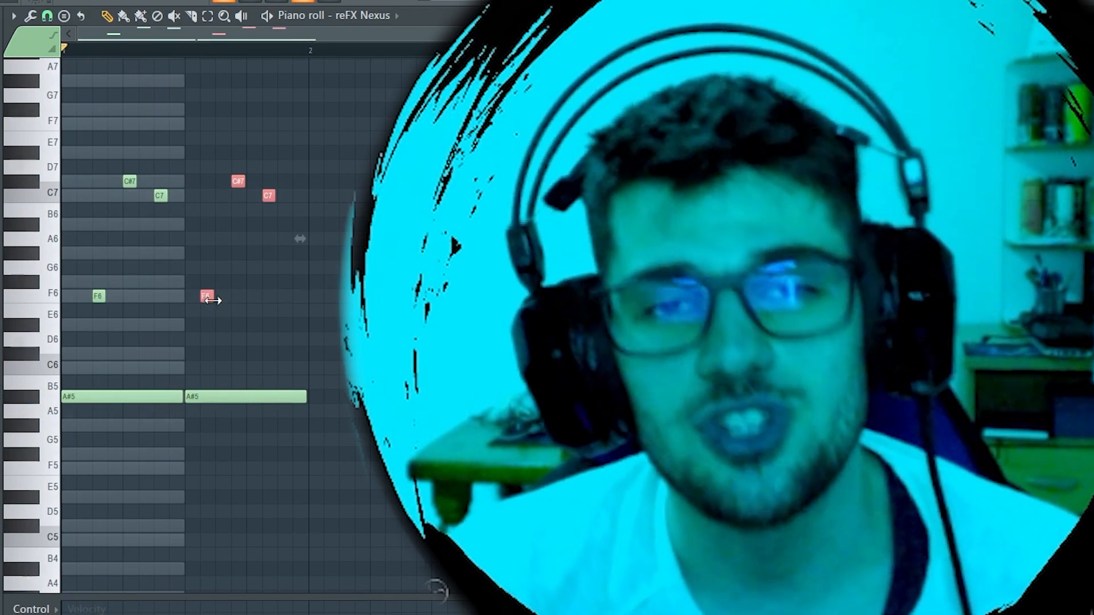
Shift the copied F6, C#7 and C7 notes one grid step later in the second half of bar 1
drag(208, 298, 224, 298)
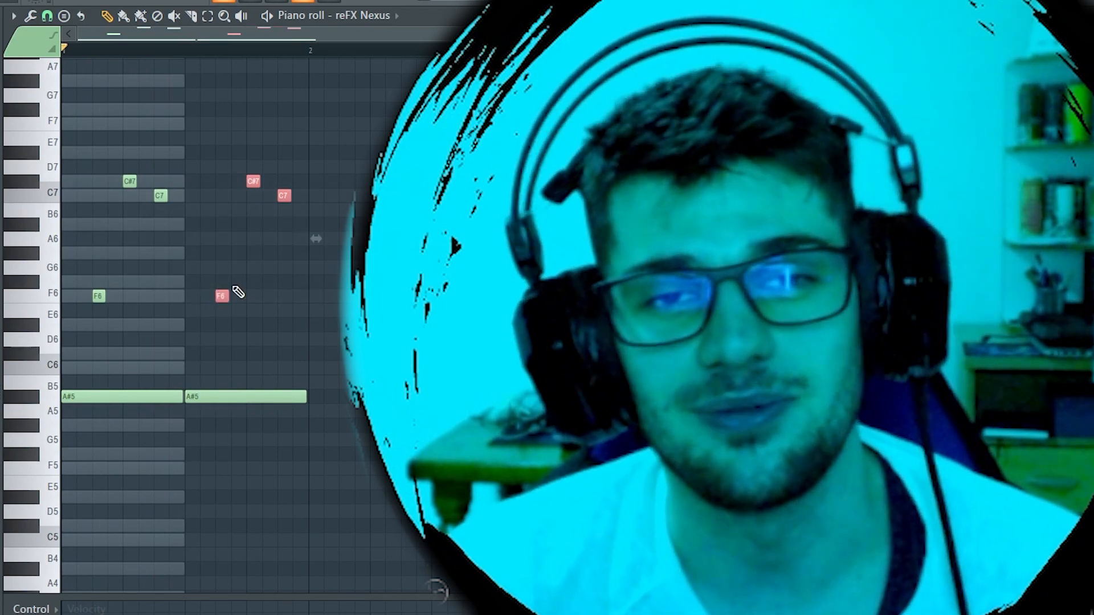
key(ctrl+a)
click(334, 397)
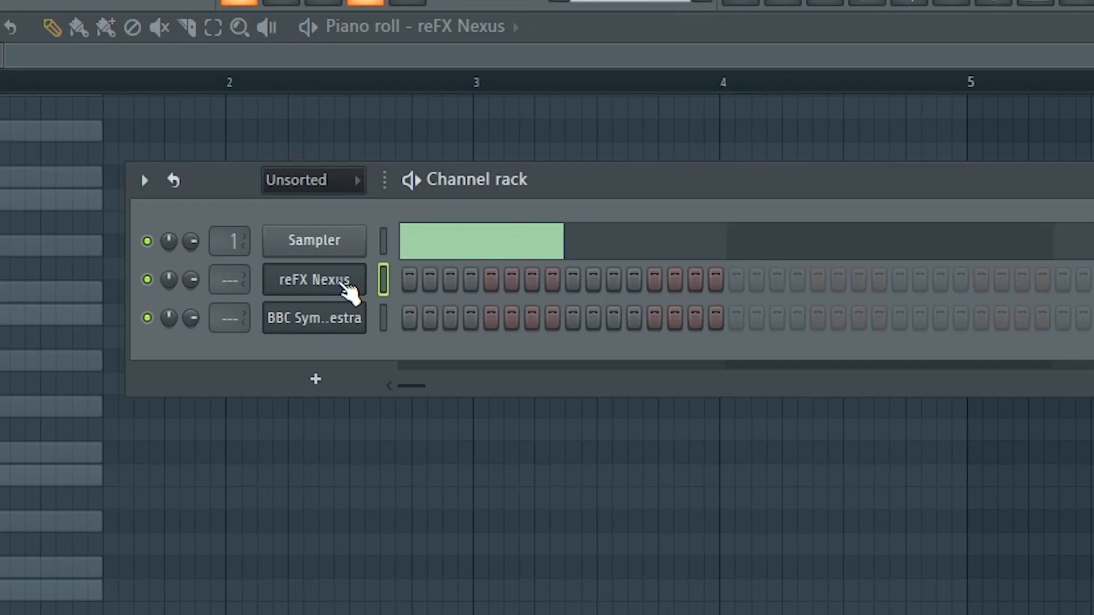
Show the reFX Nexus instrument window from the channel rack and open that channel's piano roll
click(363, 170)
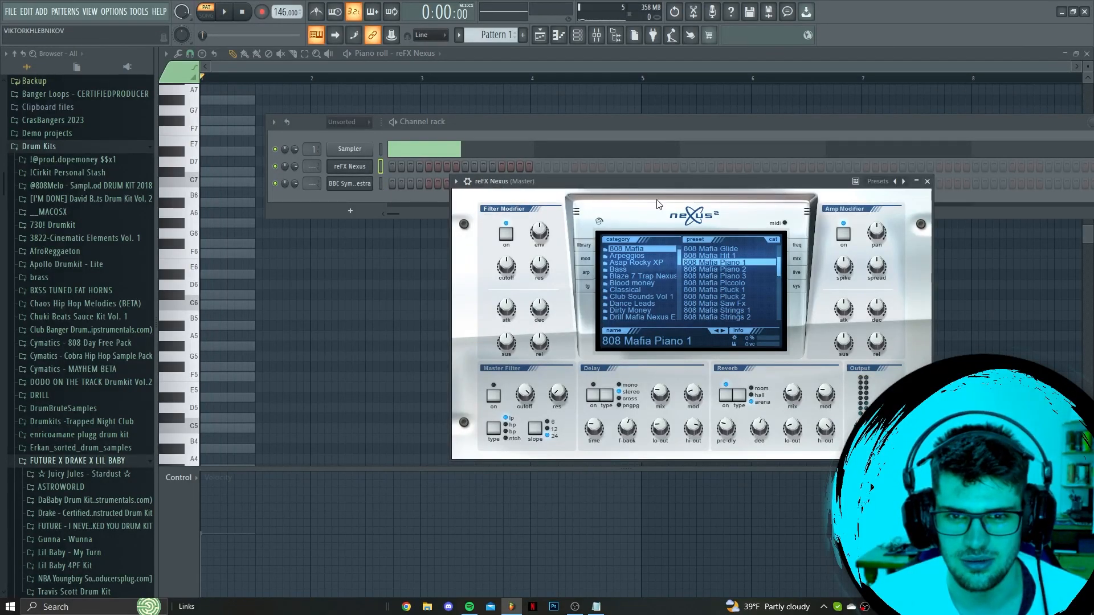
drag(652, 185, 713, 203)
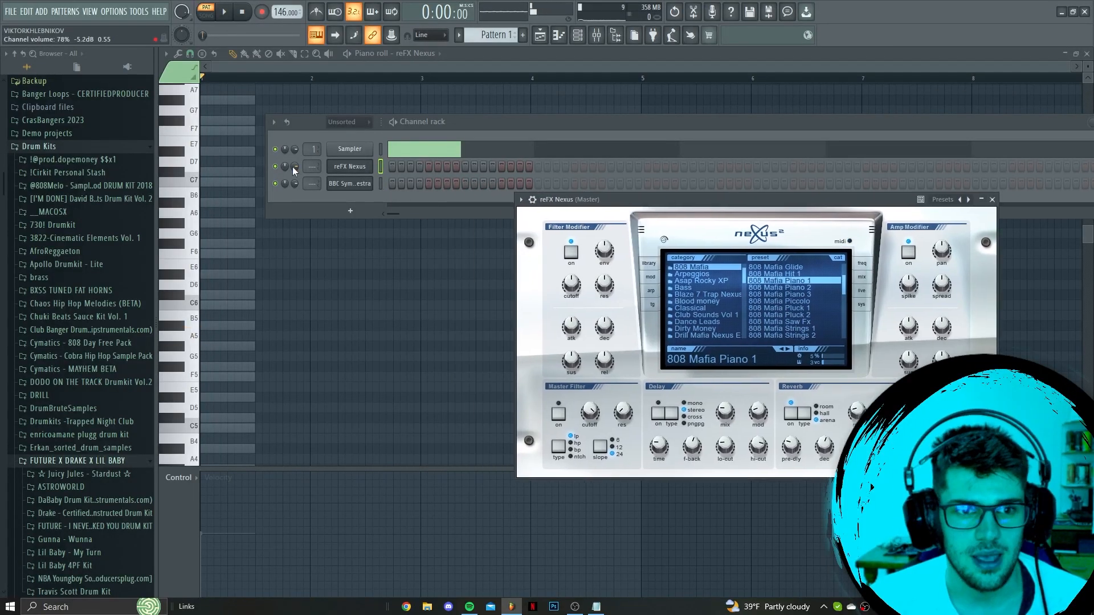
right_click(353, 170)
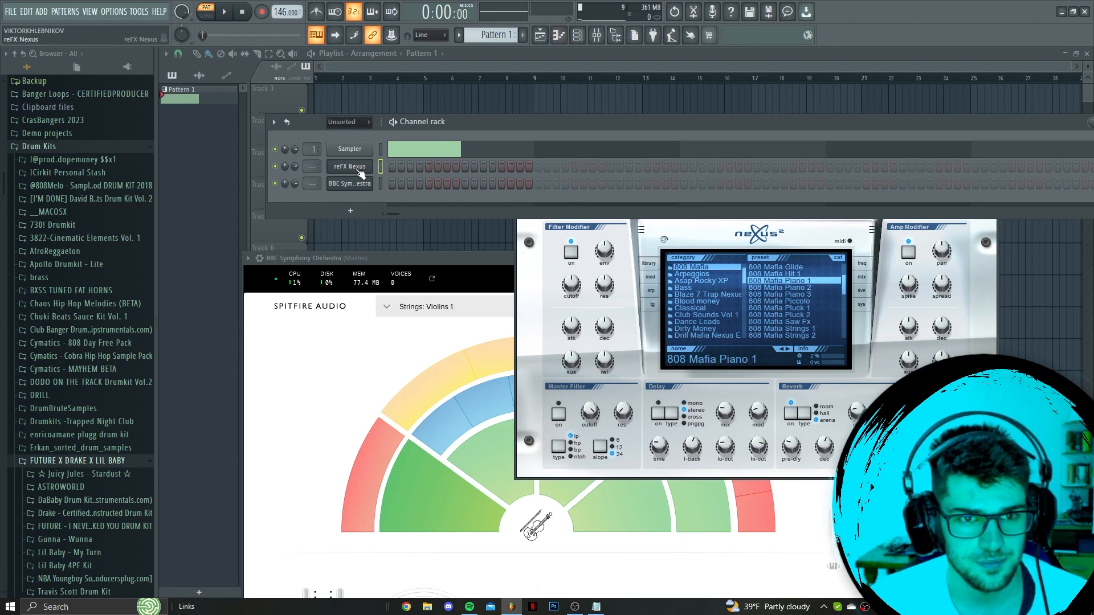
click(416, 149)
Place two consecutive half-bar A#5 notes that fill bar 1
scroll(236, 368, down, 3)
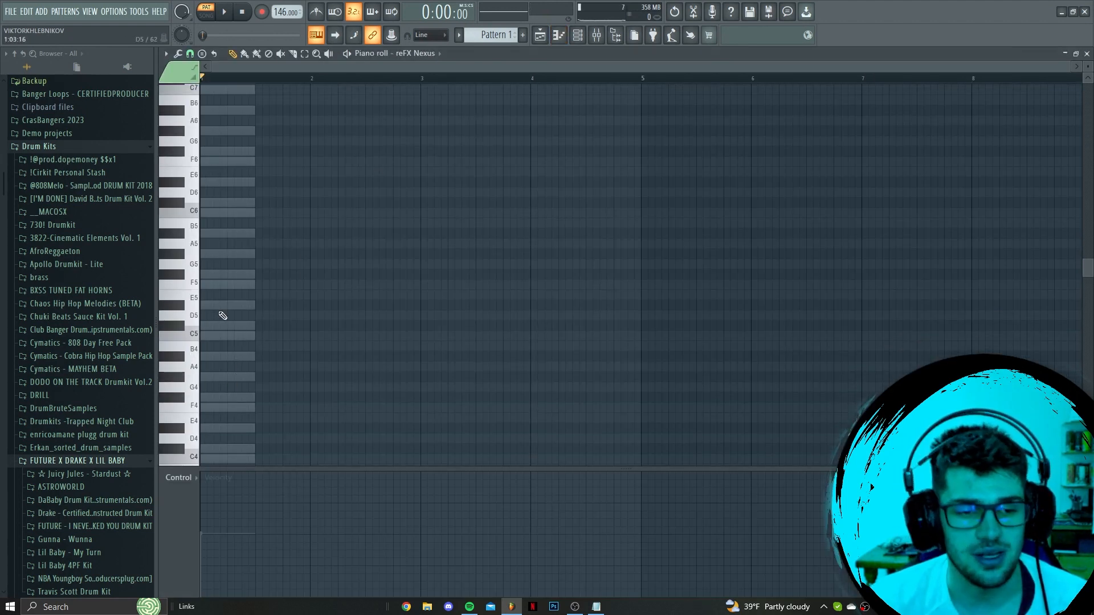
click(217, 356)
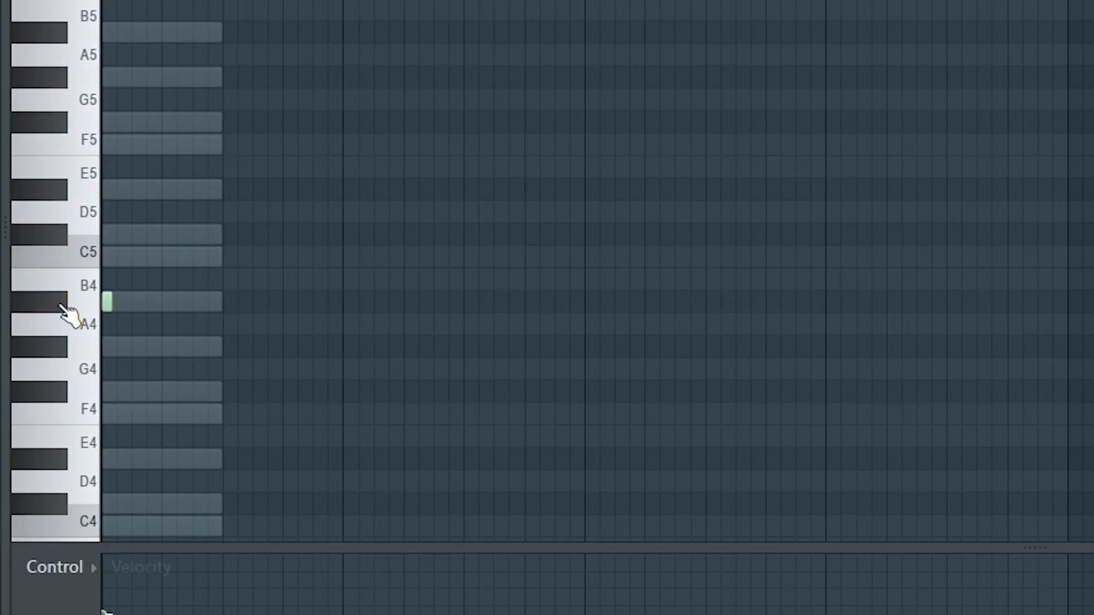
drag(206, 232, 150, 342)
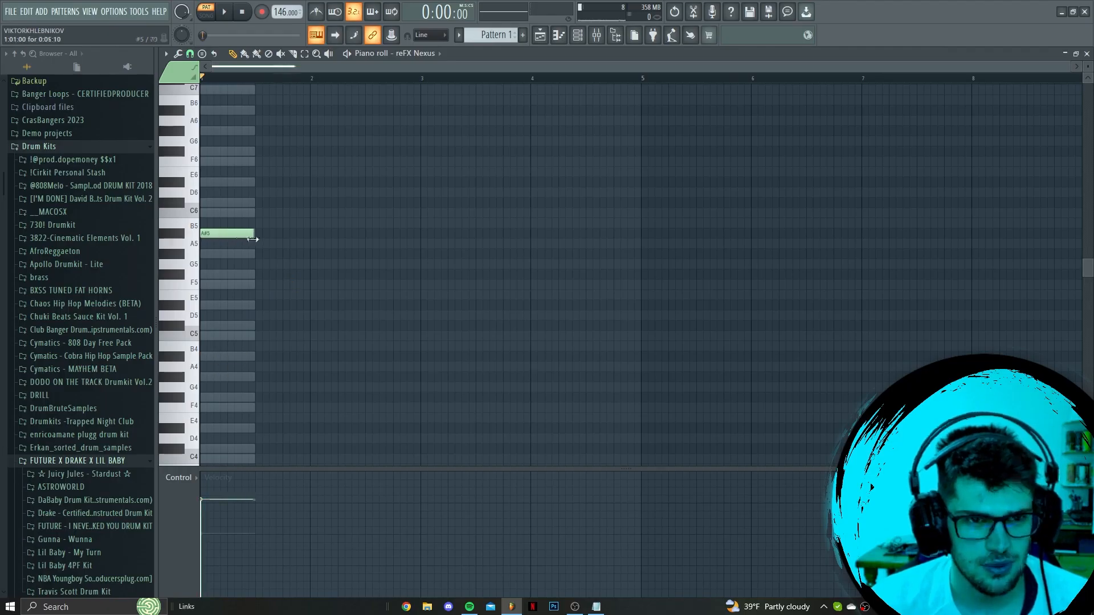
scroll(244, 237, up, 4)
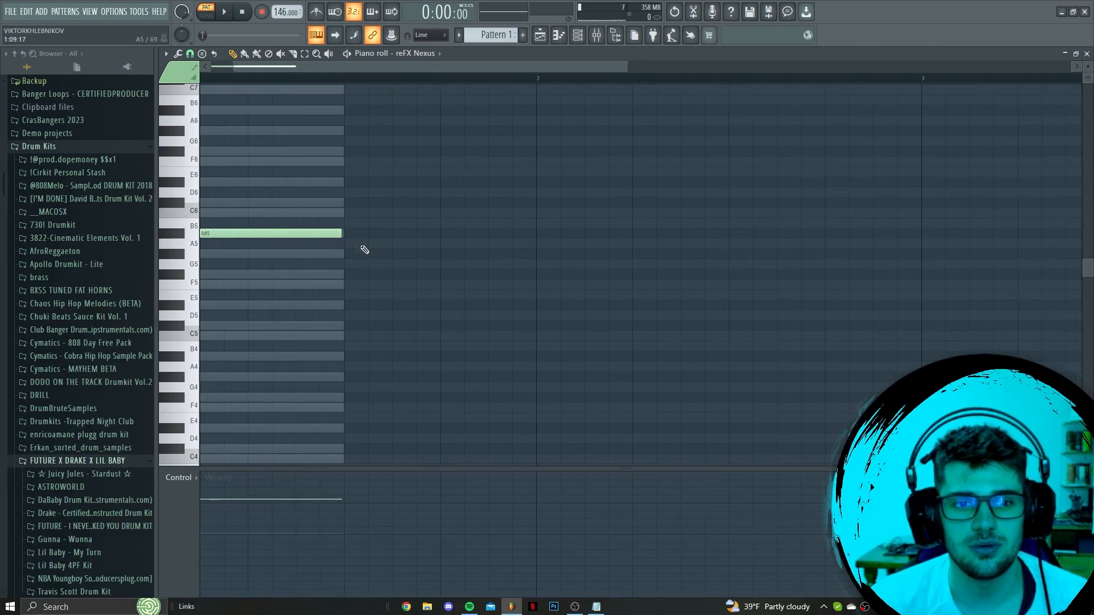
click(349, 235)
scroll(339, 273, down, 2)
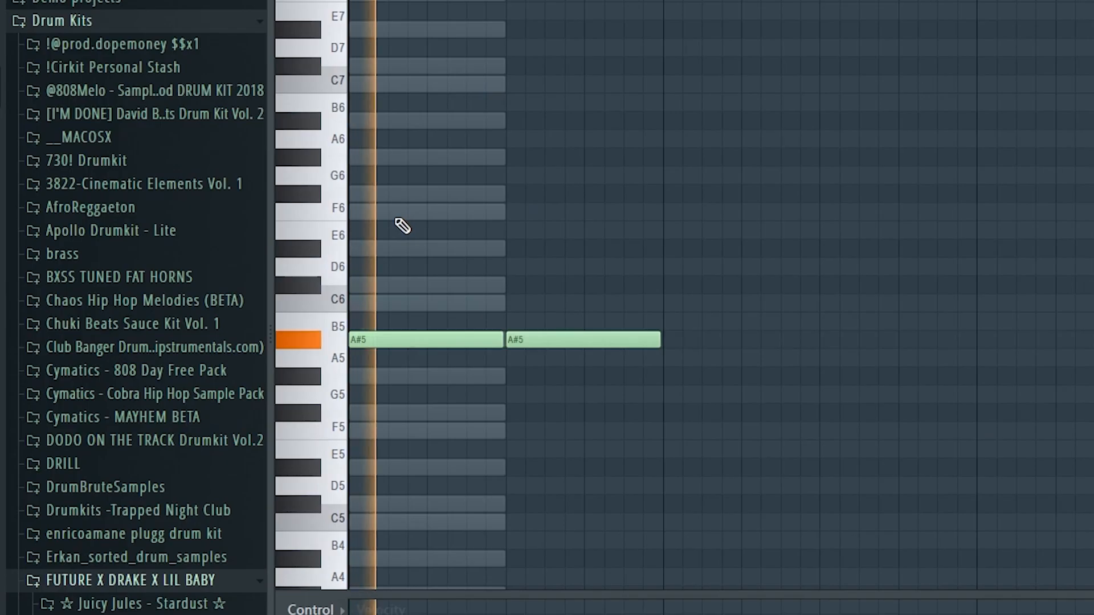
Add a short F6 note above the first A#5 note and play the pattern to check it
click(223, 254)
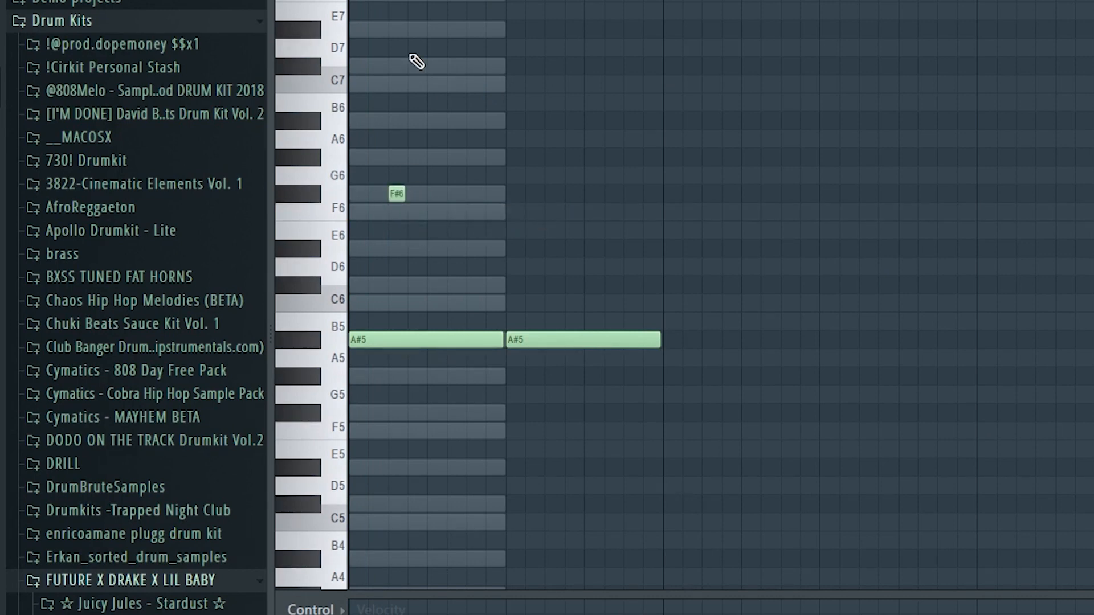
key(space)
Try out a short C#7 note after the F6 note while repeatedly playing the pattern
key(space)
key(space)
click(436, 68)
right_click(437, 69)
key(space)
key(space)
key(space)
key(space)
key(space)
key(space)
key(space)
click(436, 68)
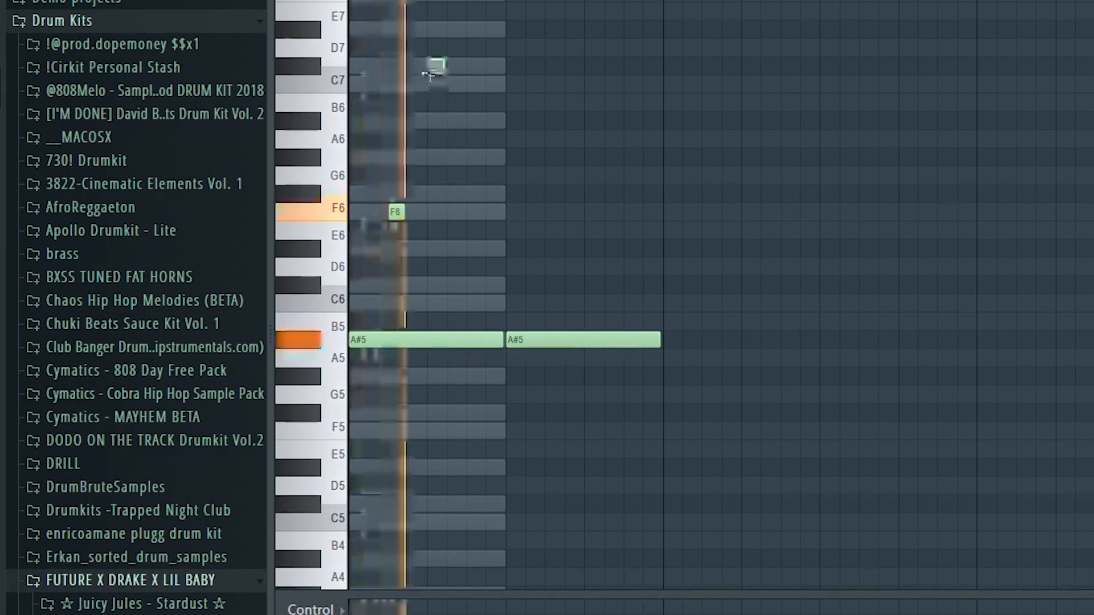
Add short C#7 and C7 notes after the F6 note, above the first A#5 note
key(space)
right_click(436, 69)
key(space)
click(437, 68)
click(473, 85)
key(space)
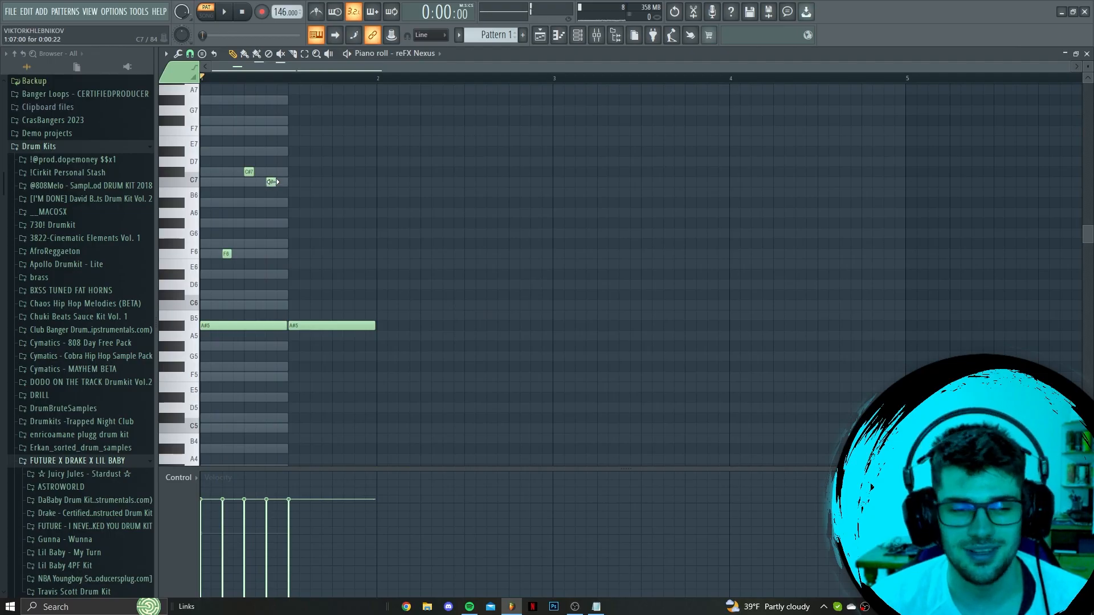
Copy the short F6, C#7 and C7 notes over the second A#5 note and duplicate all of bar 1 into bar 2
drag(470, 26, 402, 233)
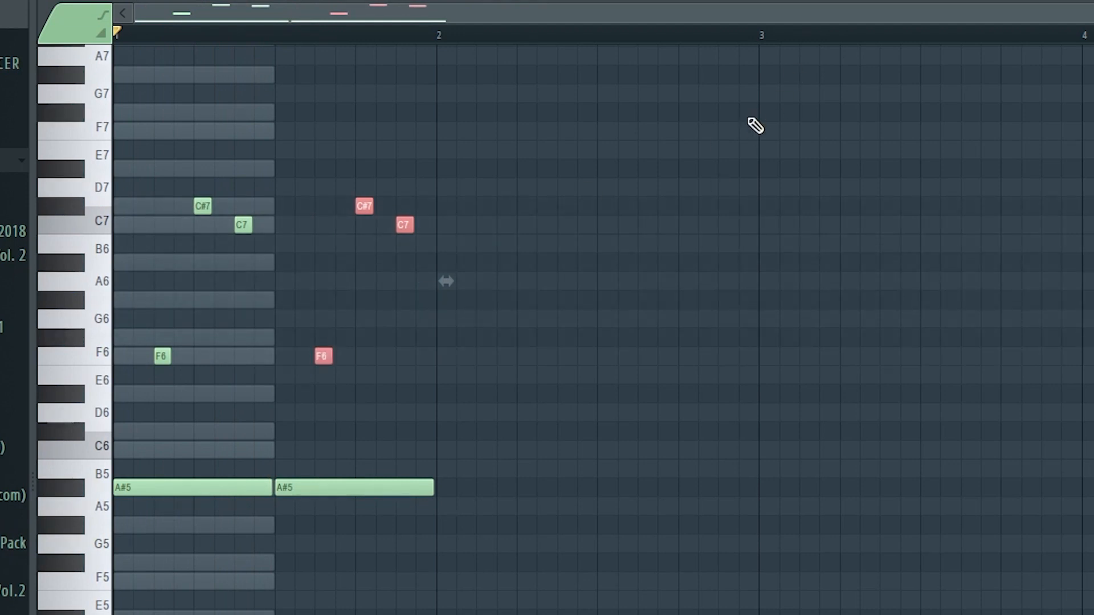
drag(572, 85, 54, 423)
drag(136, 487, 458, 485)
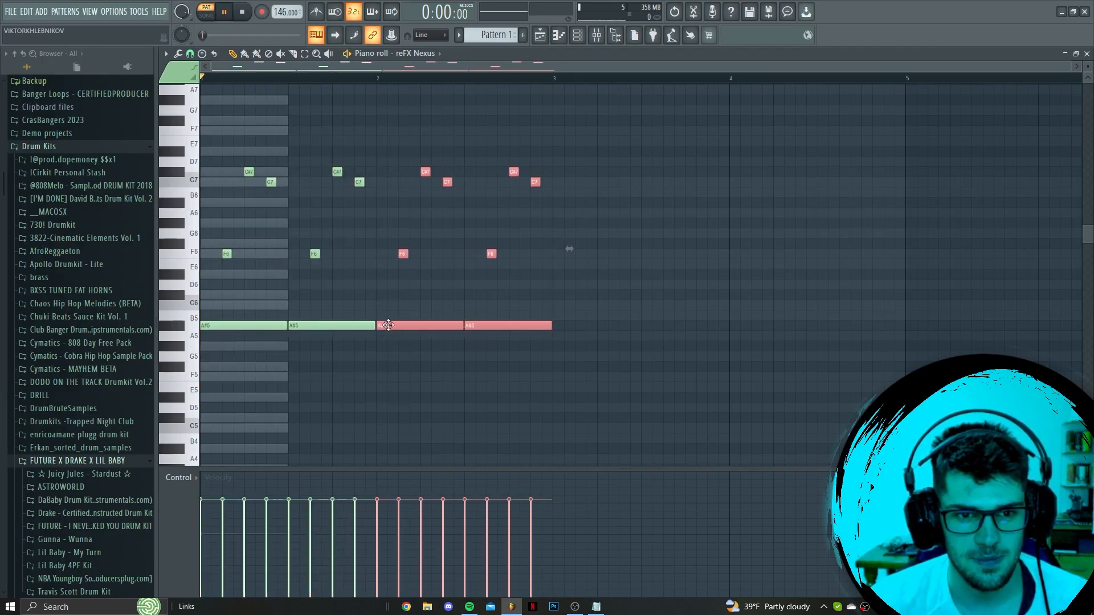
ctrl+click(419, 301)
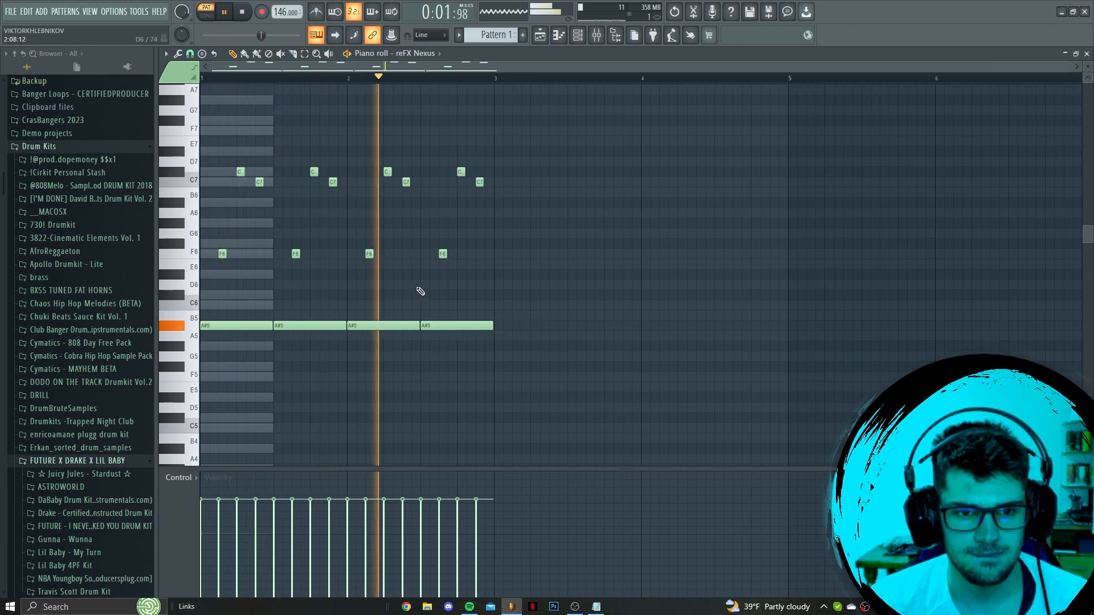
key(space)
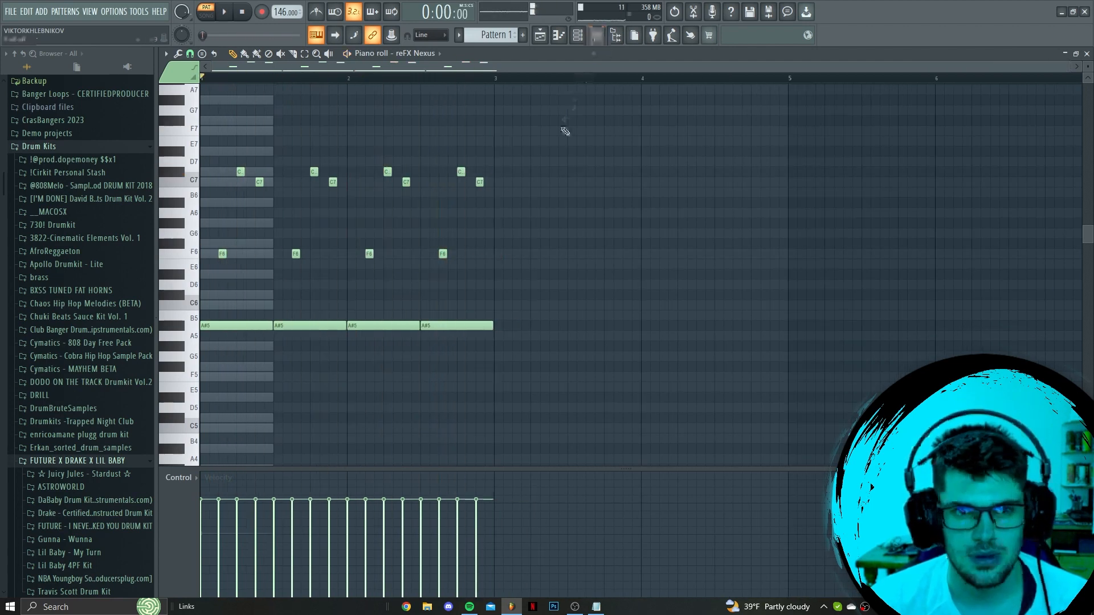
Transpose all notes down one octave and duplicate the two-bar pattern into bars 3 and 4
drag(563, 127, 193, 434)
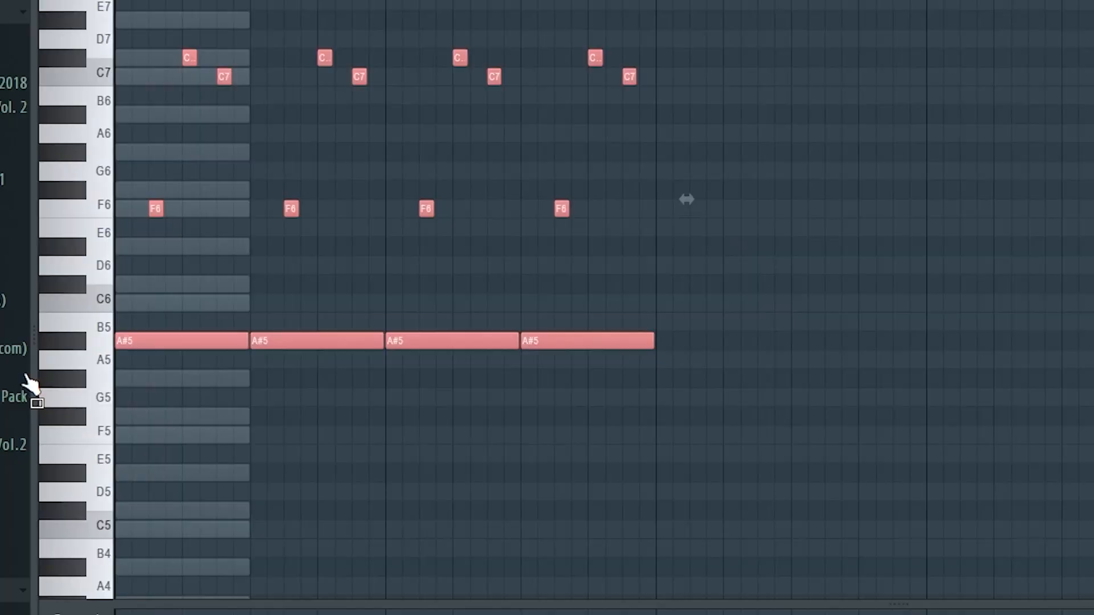
key(ctrl+Down)
scroll(399, 271, down, 2)
ctrl+click(572, 230)
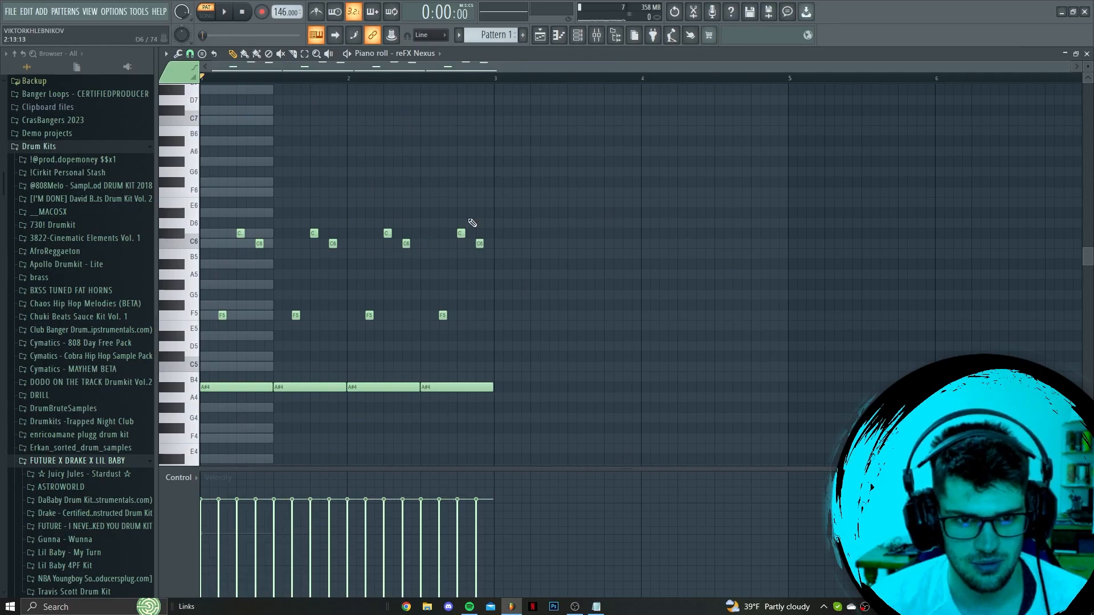
scroll(513, 234, down, 2)
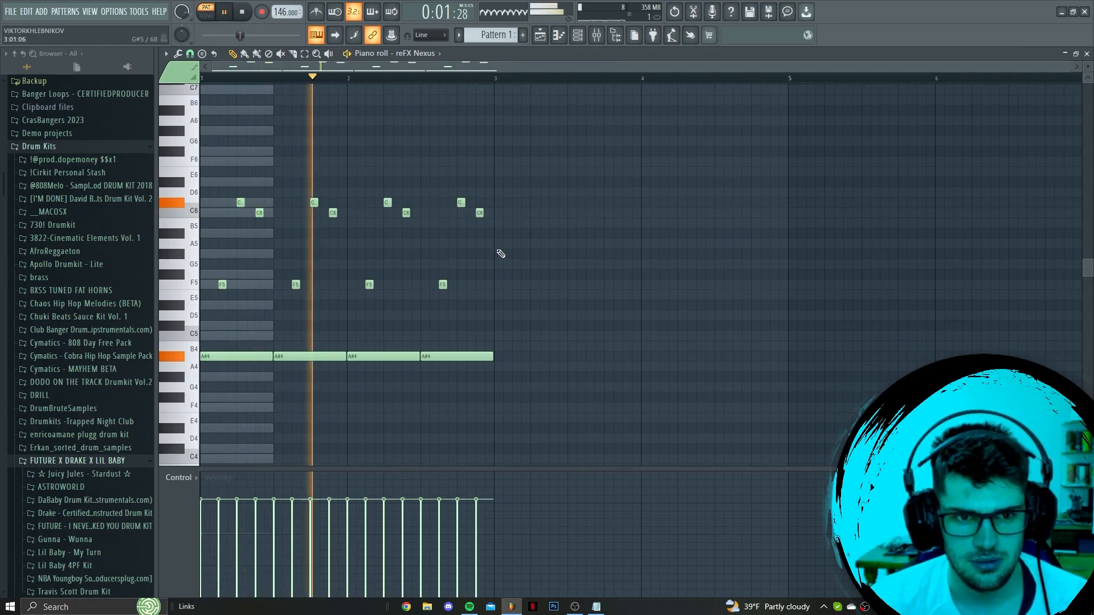
drag(510, 115, 194, 365)
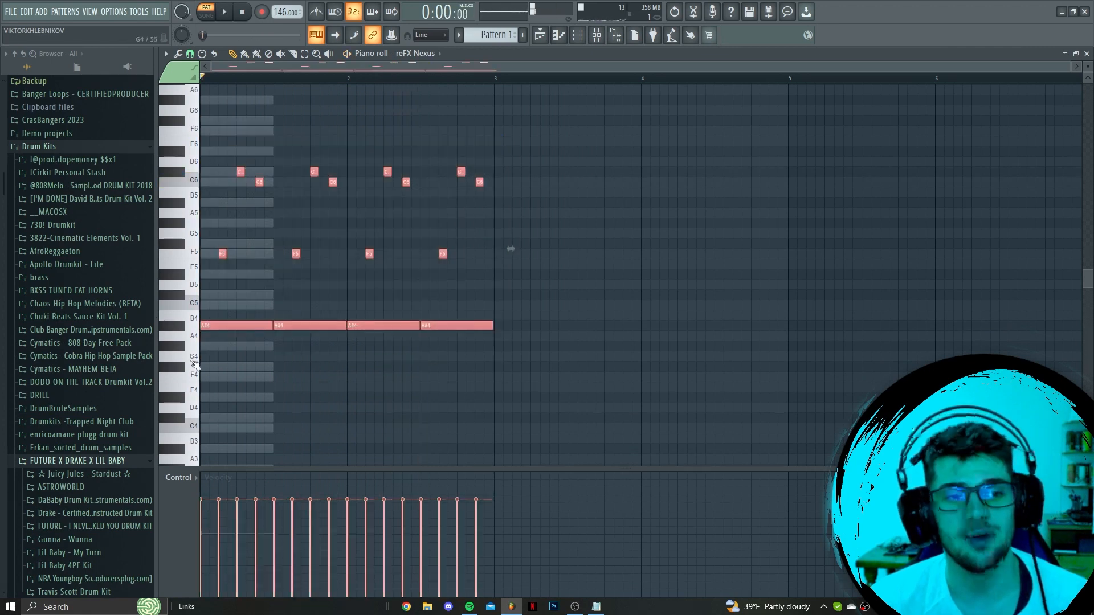
drag(235, 328, 533, 328)
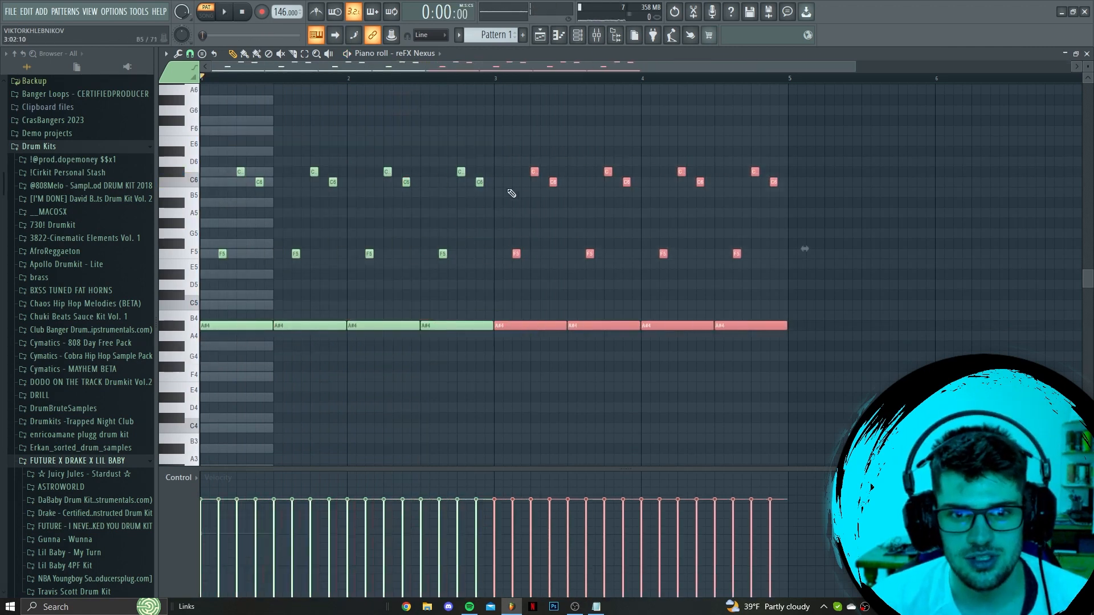
Lower the long bass notes to G#4 in bar 3 and to F#4 in bar 4
drag(512, 151, 787, 265)
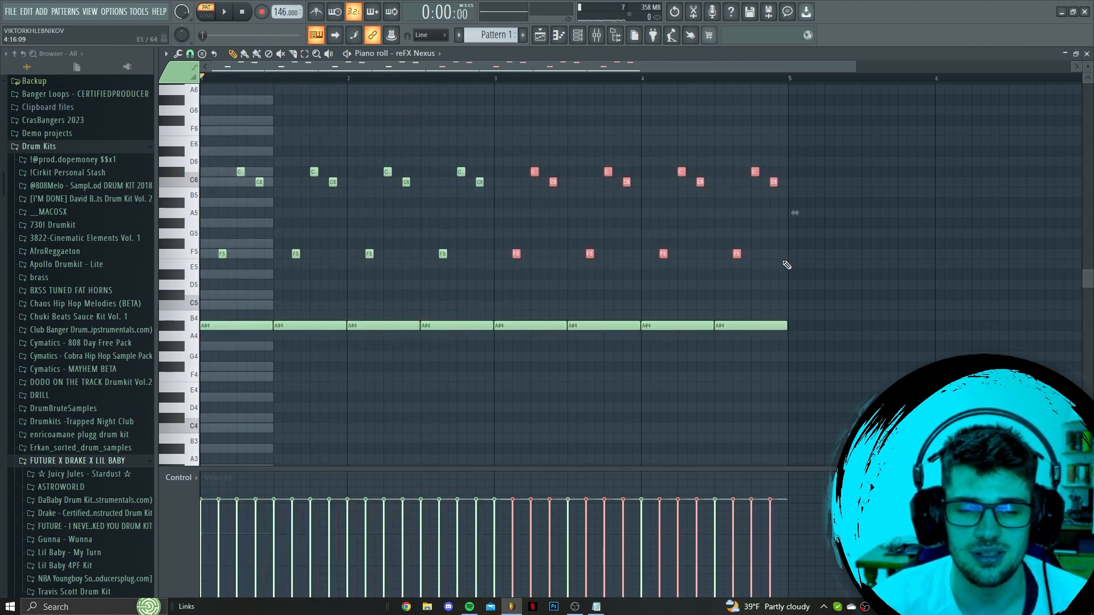
ctrl+click(849, 304)
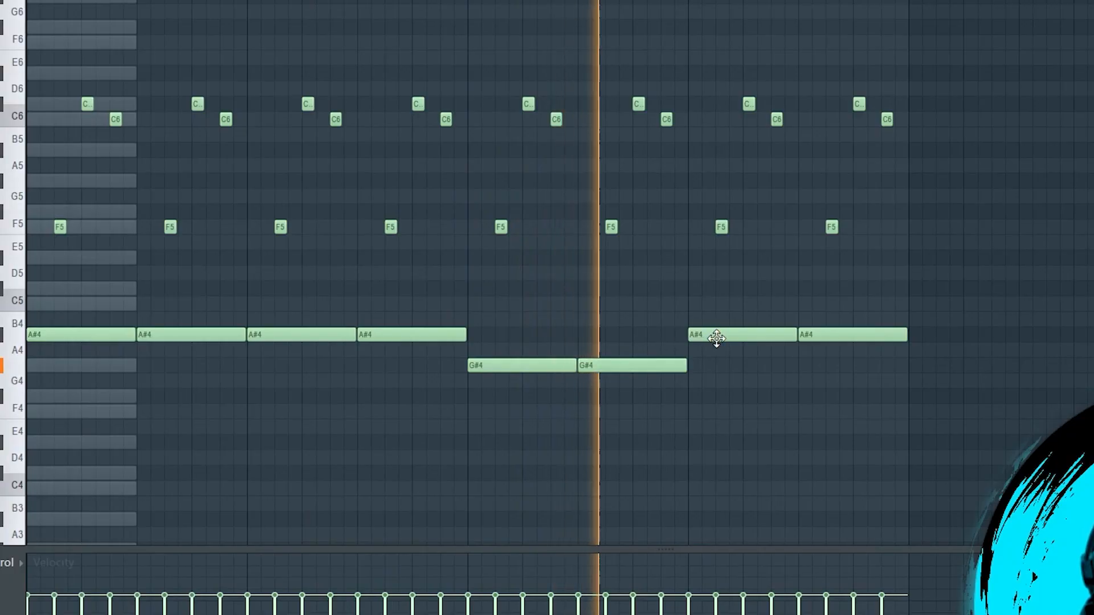
drag(716, 339, 720, 408)
drag(828, 339, 828, 408)
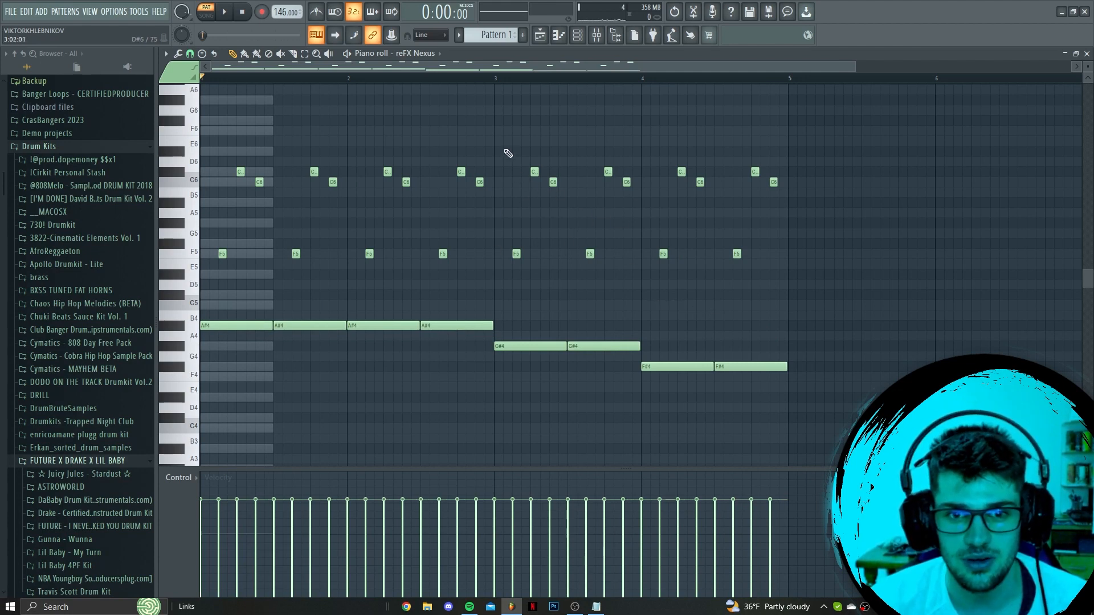
Raise the two short F5 notes in bar 3 to F#5
drag(504, 147, 788, 280)
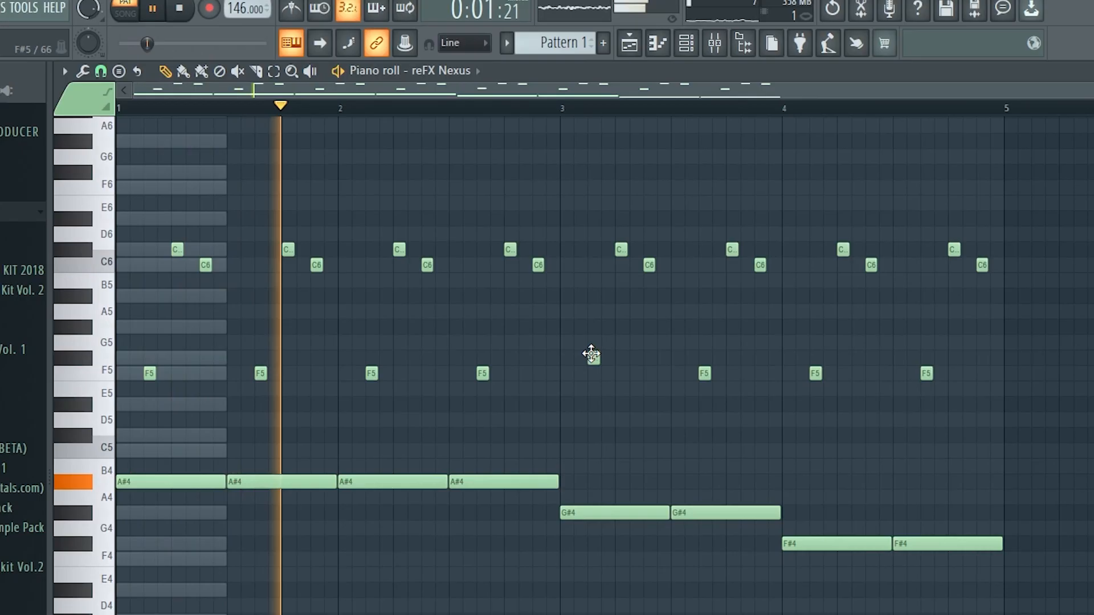
drag(517, 253, 516, 244)
drag(591, 253, 588, 241)
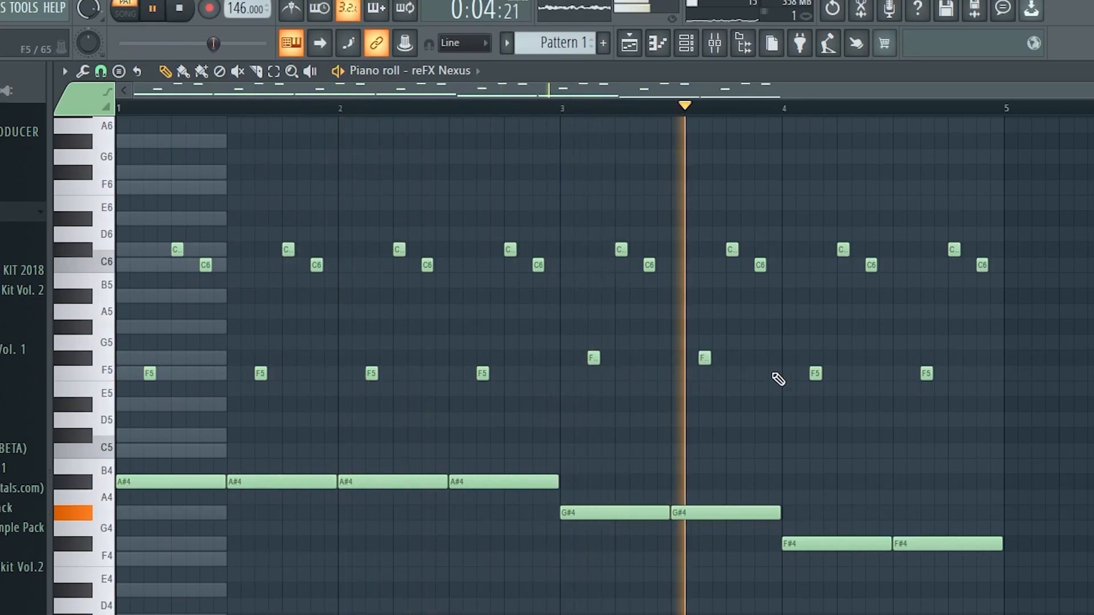
Try the two short F5 notes in bar 4 at D#5 and at D5
drag(814, 374, 814, 403)
drag(923, 374, 923, 414)
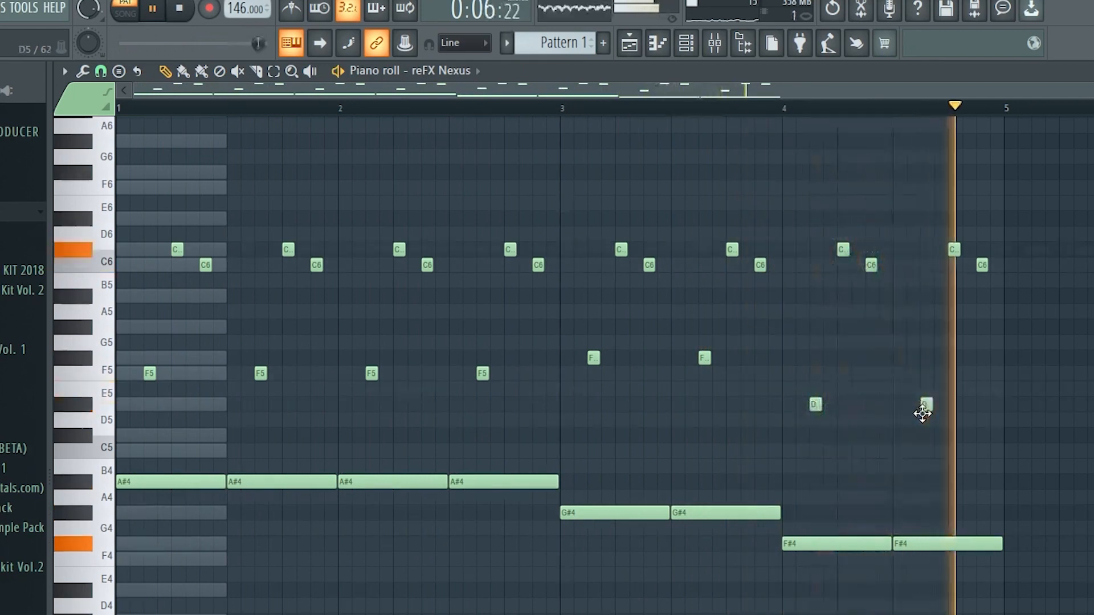
drag(795, 387, 989, 421)
drag(927, 404, 927, 420)
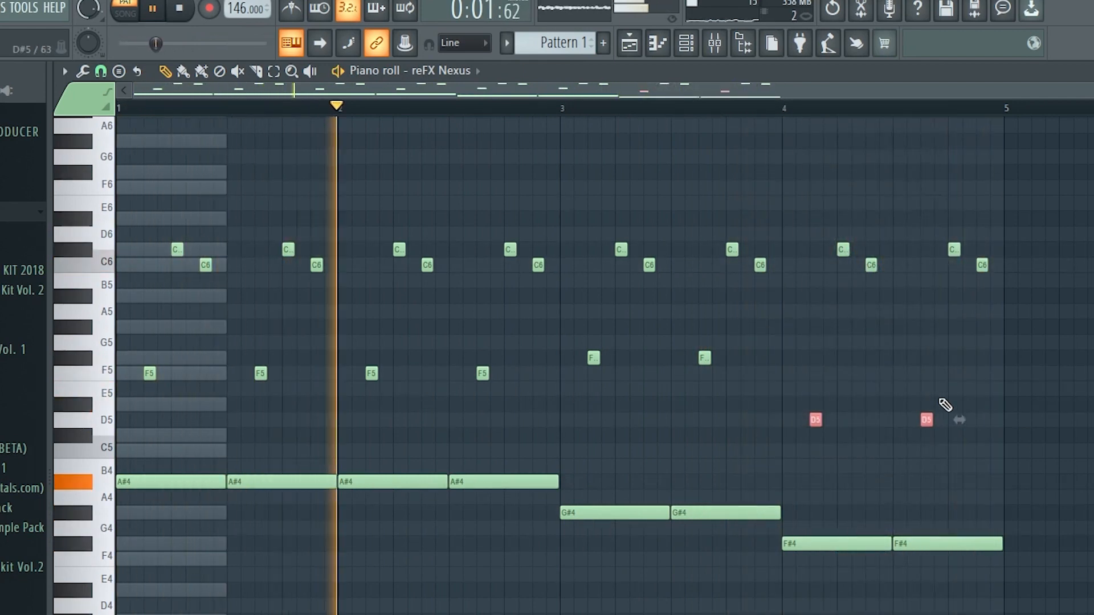
Lower the last C6 note in bar 4 to A#5 and raise that bar's two short D5 notes to F5
drag(977, 268, 979, 296)
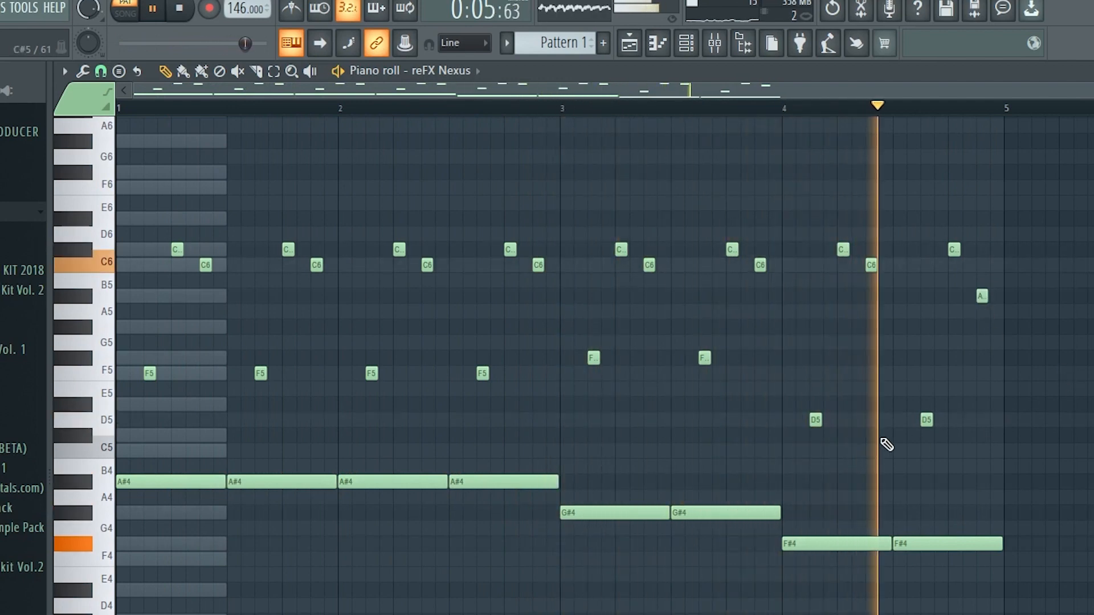
drag(716, 382, 960, 427)
key(shift+Up)
key(shift+Up)
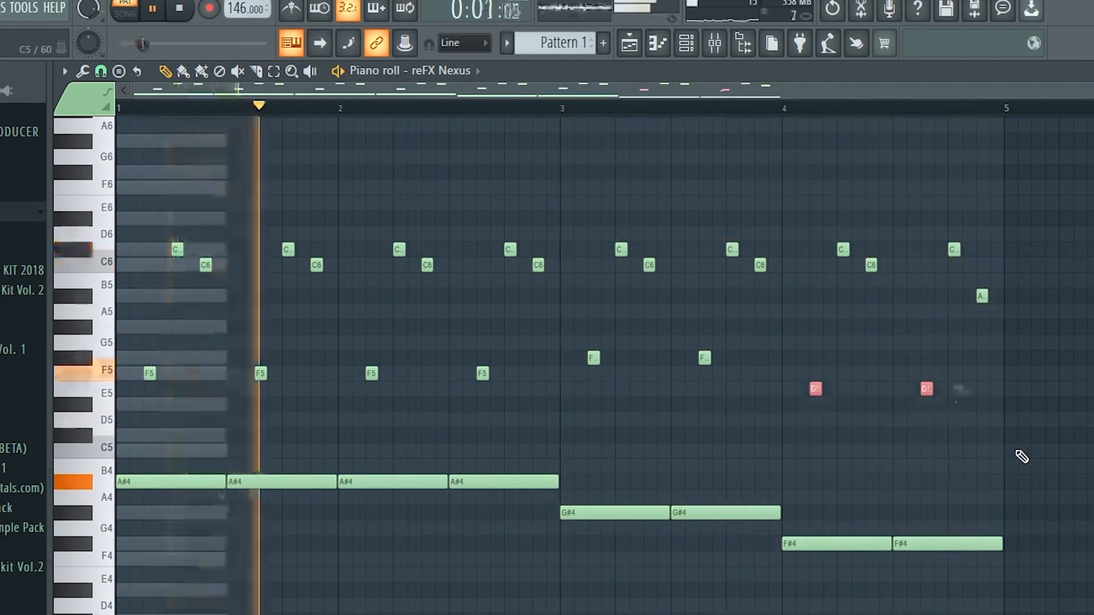
key(shift+Up)
drag(954, 406, 741, 365)
ctrl+click(928, 459)
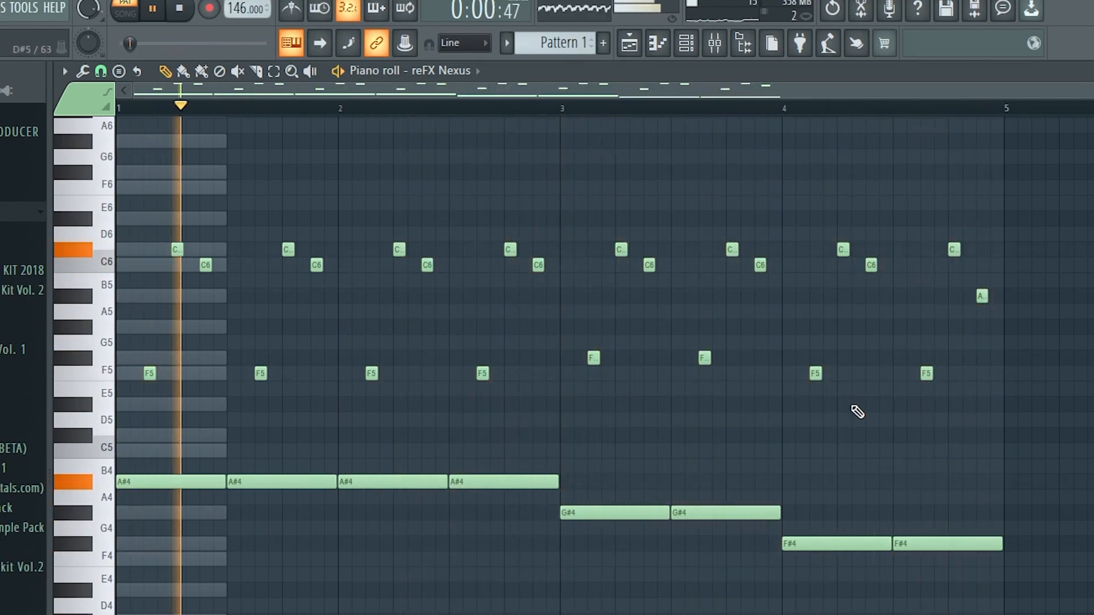
Add one-bar A#2 bass notes in bars 1 and 2 and a one-bar G#2 note in bar 3
scroll(588, 285, down, 4)
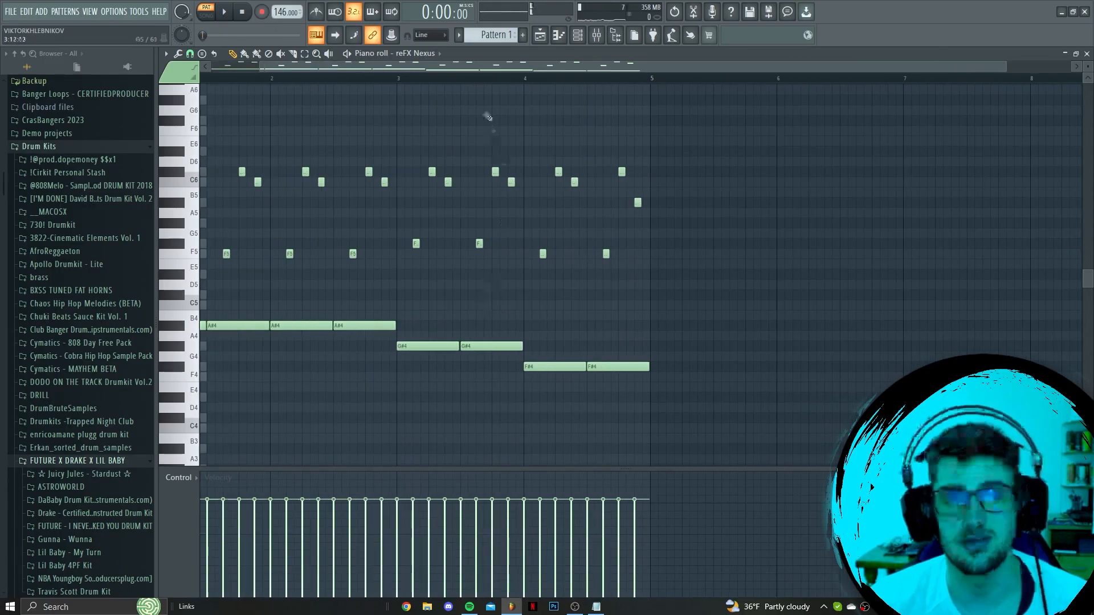
drag(456, 67, 396, 68)
scroll(330, 293, down, 3)
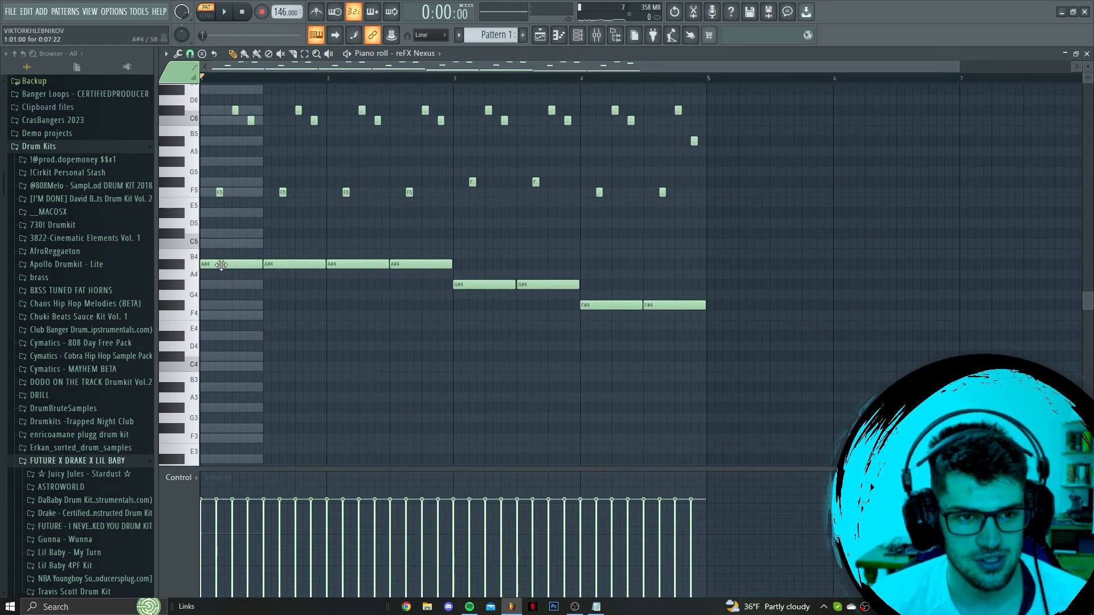
click(204, 306)
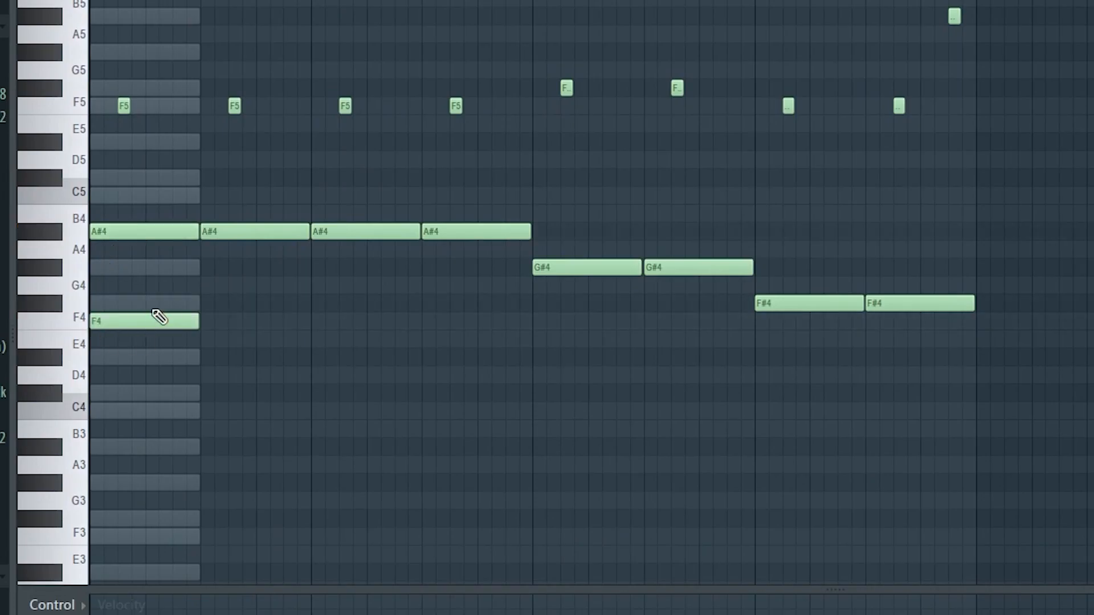
right_click(160, 318)
scroll(168, 381, down, 4)
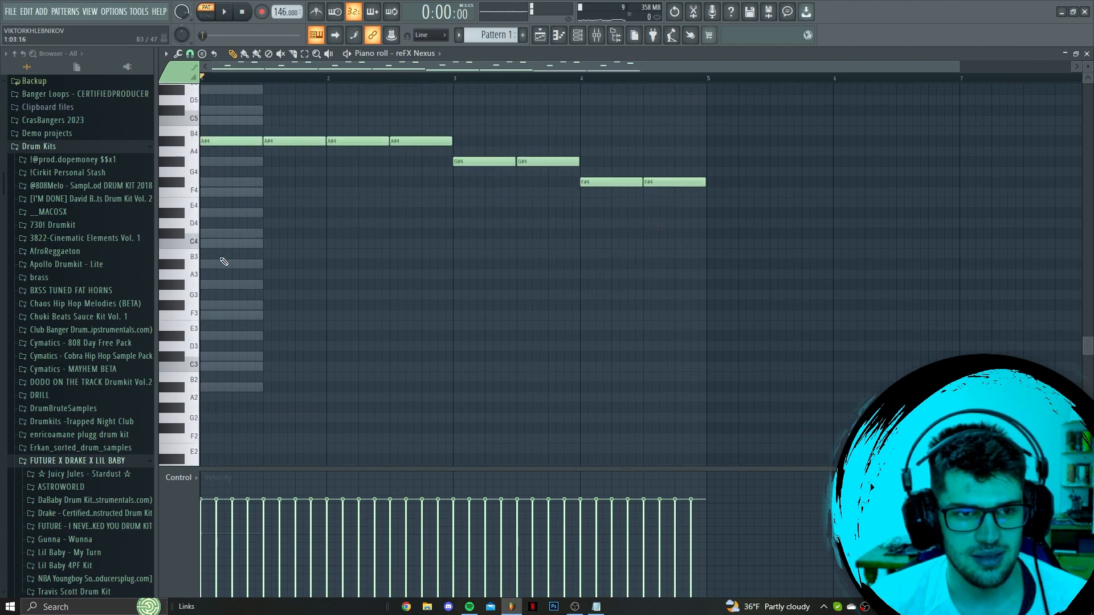
scroll(172, 415, up, 2)
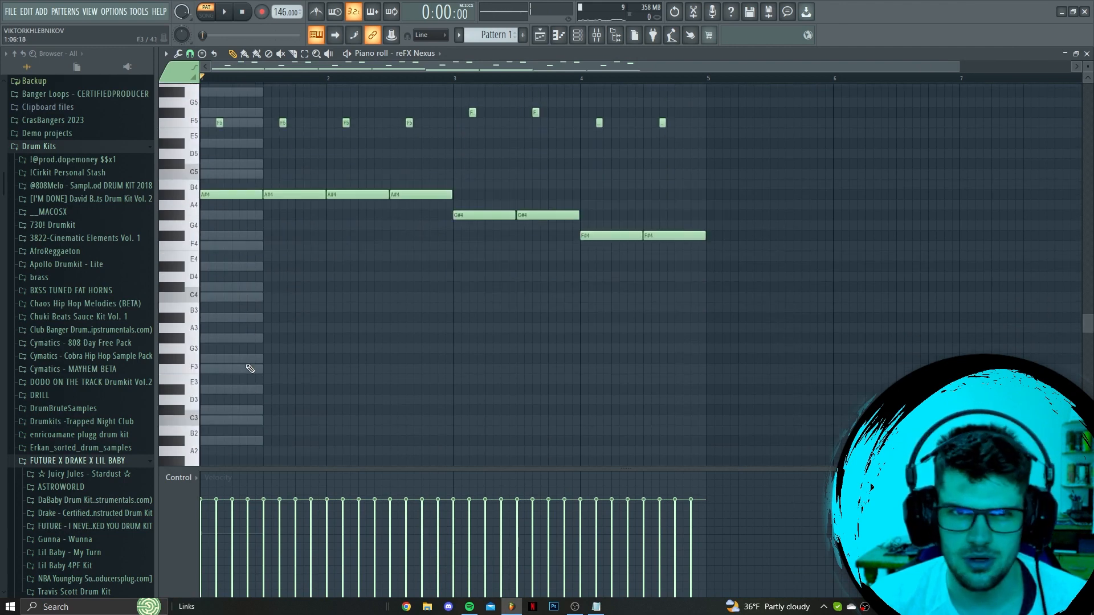
scroll(251, 369, down, 3)
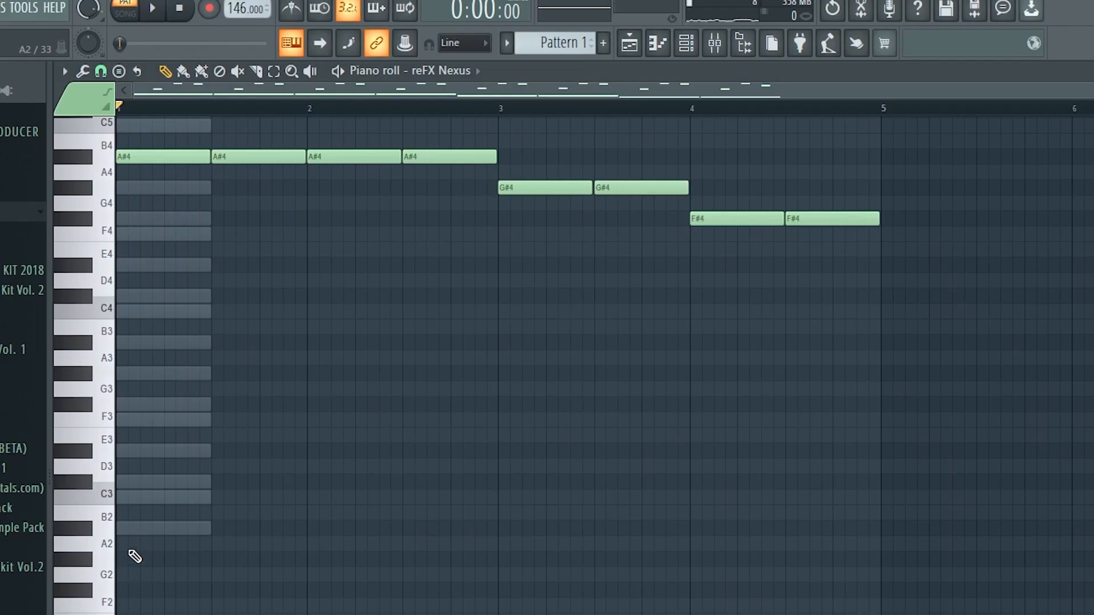
click(205, 366)
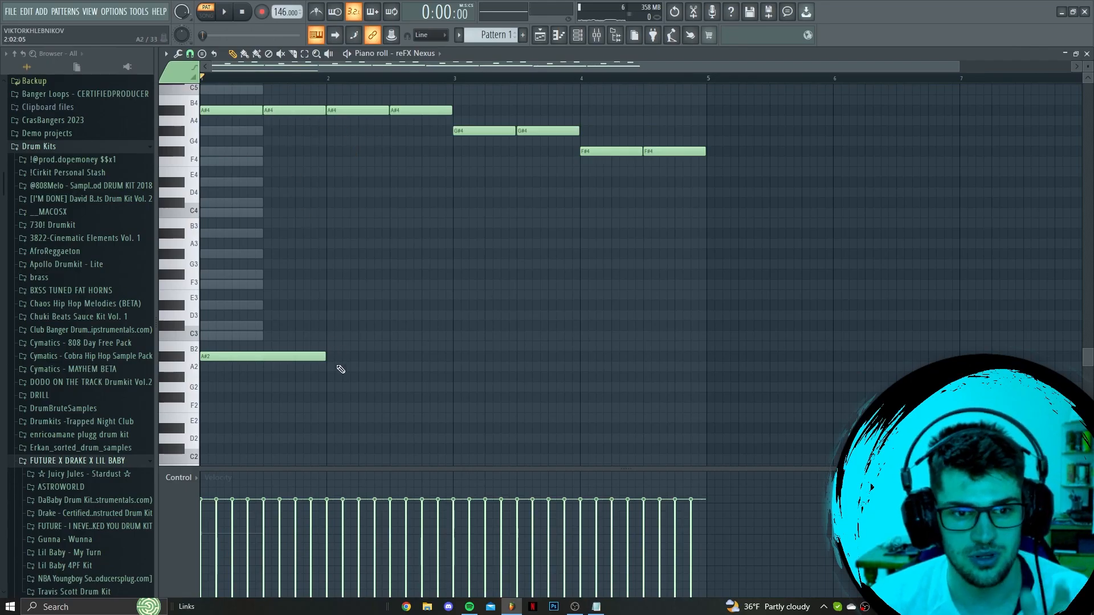
click(334, 358)
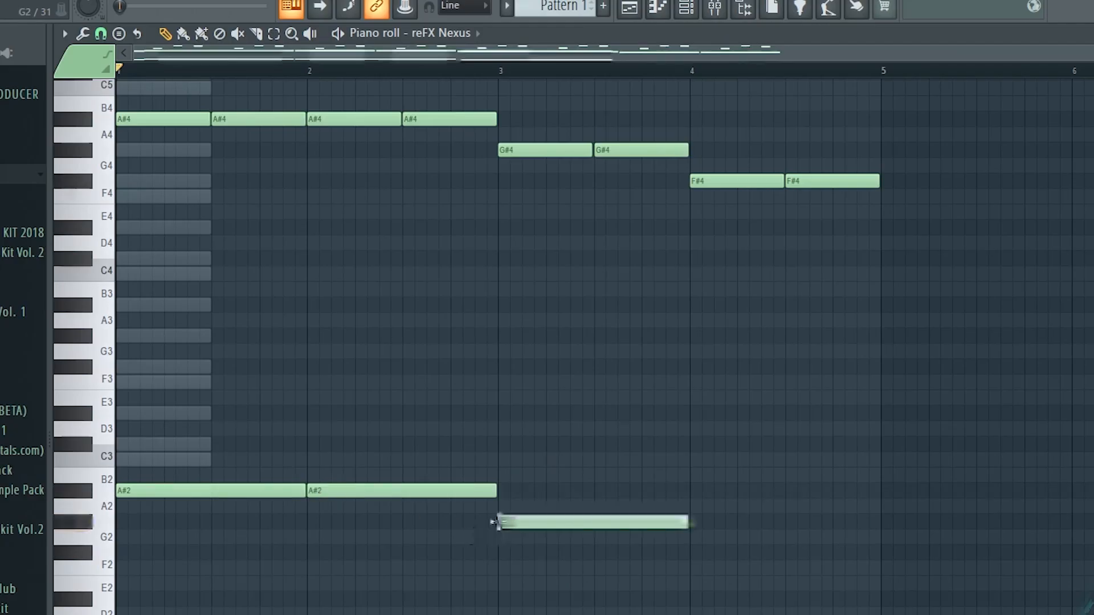
Play the pattern and add a one-bar F#2 bass note in bar 4
key(space)
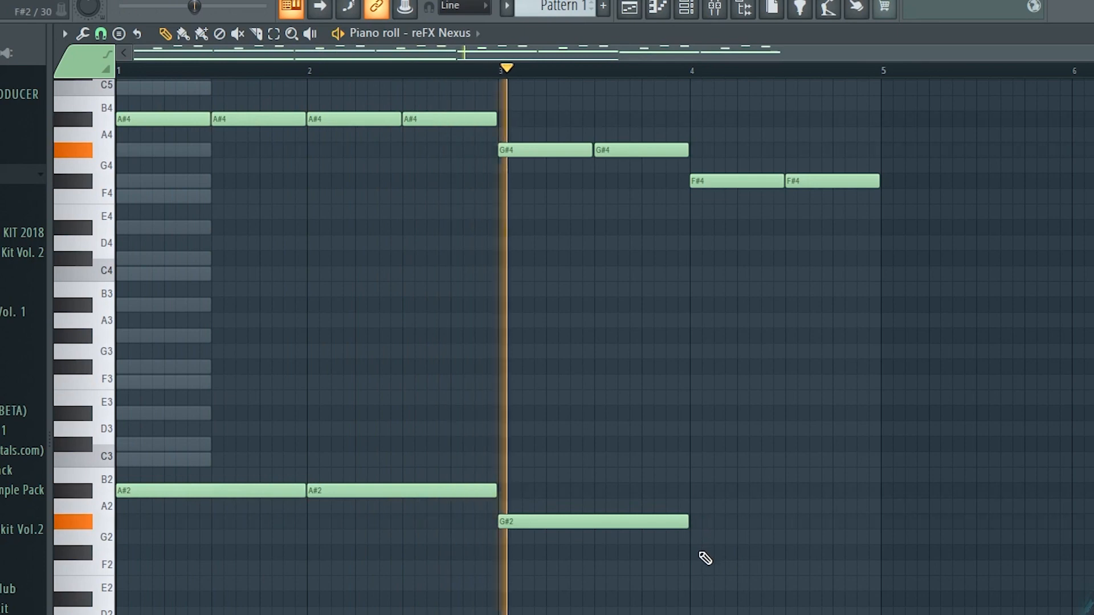
click(694, 553)
scroll(591, 481, down, 1)
scroll(471, 479, up, 5)
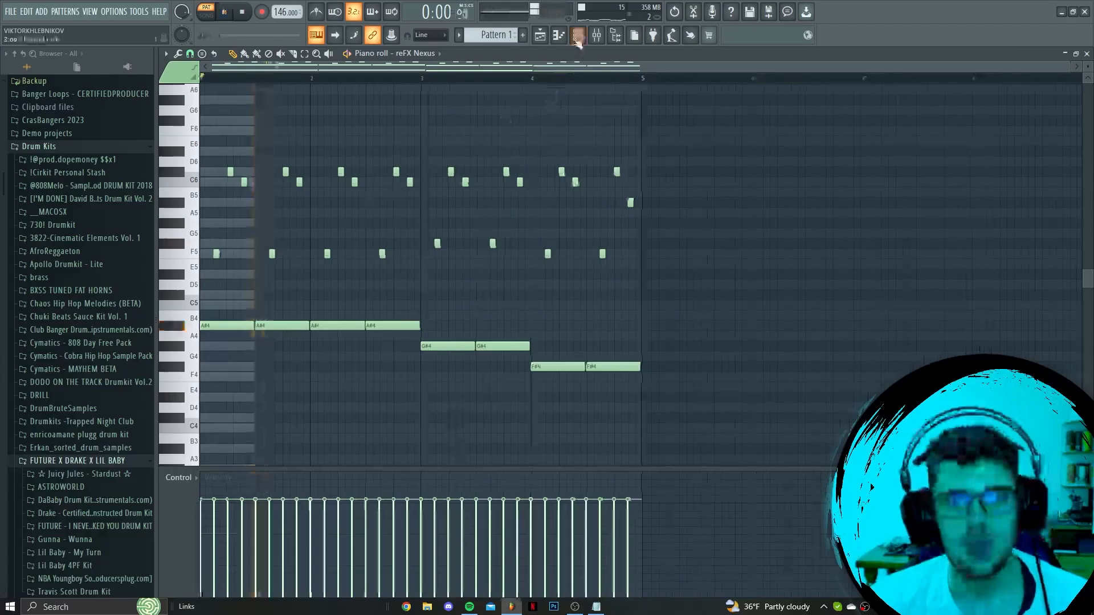
Clone the reFX Nexus channel and open the clone's piano roll
click(577, 37)
right_click(342, 166)
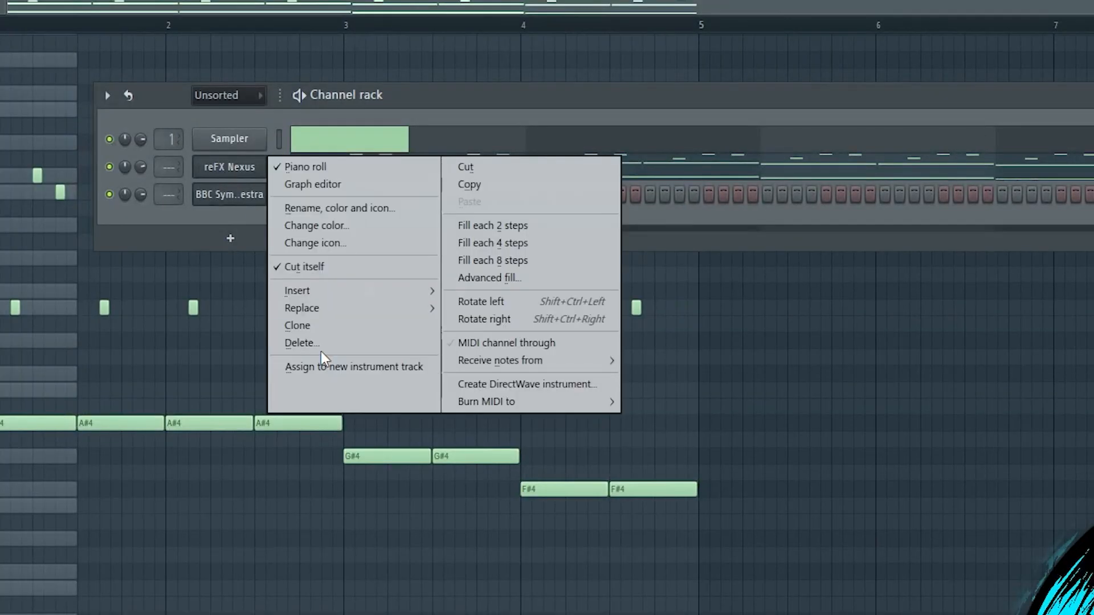
click(302, 325)
right_click(239, 193)
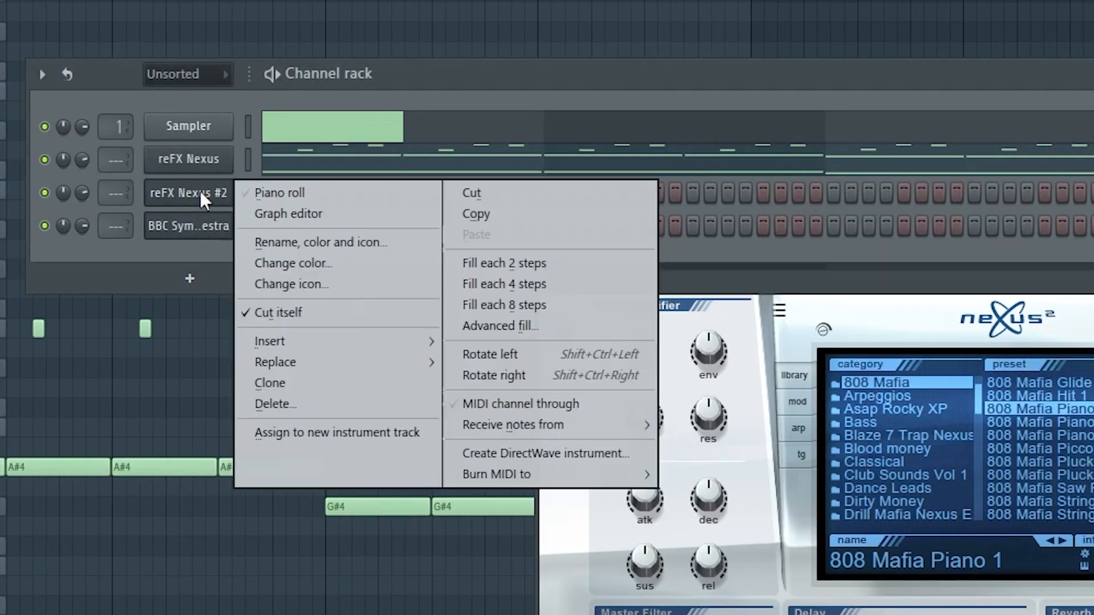
click(248, 197)
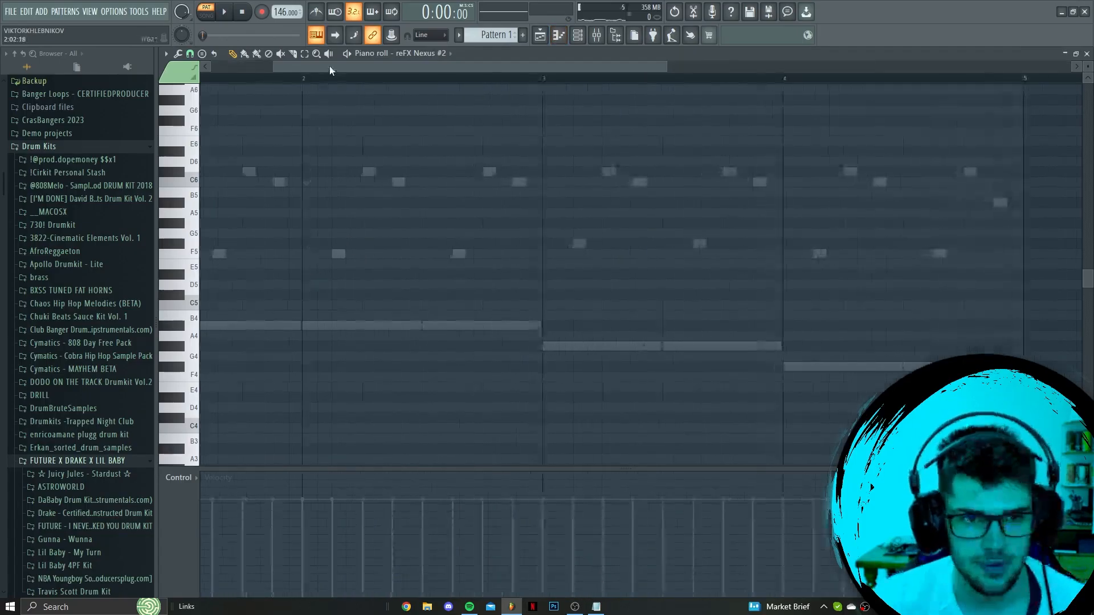
Draw three very short, staggered notes C6, F6 and A#6 starting at the middle of bar 1, and audition them
drag(329, 66, 268, 66)
click(359, 182)
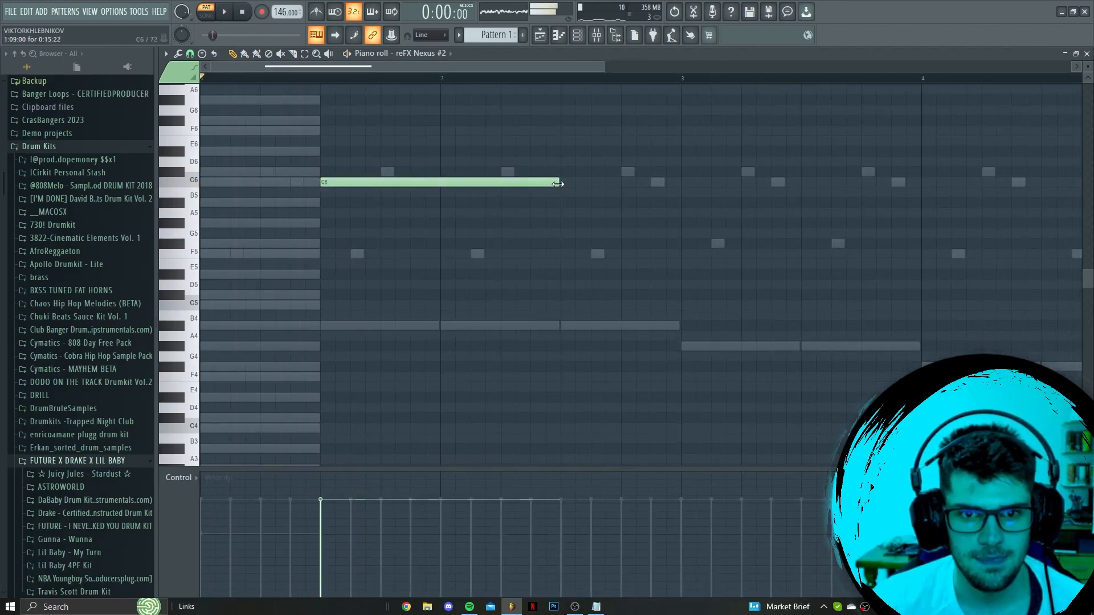
mouse_move(549, 182)
mouse_down()
mouse_move(461, 182)
mouse_move(548, 188)
mouse_up()
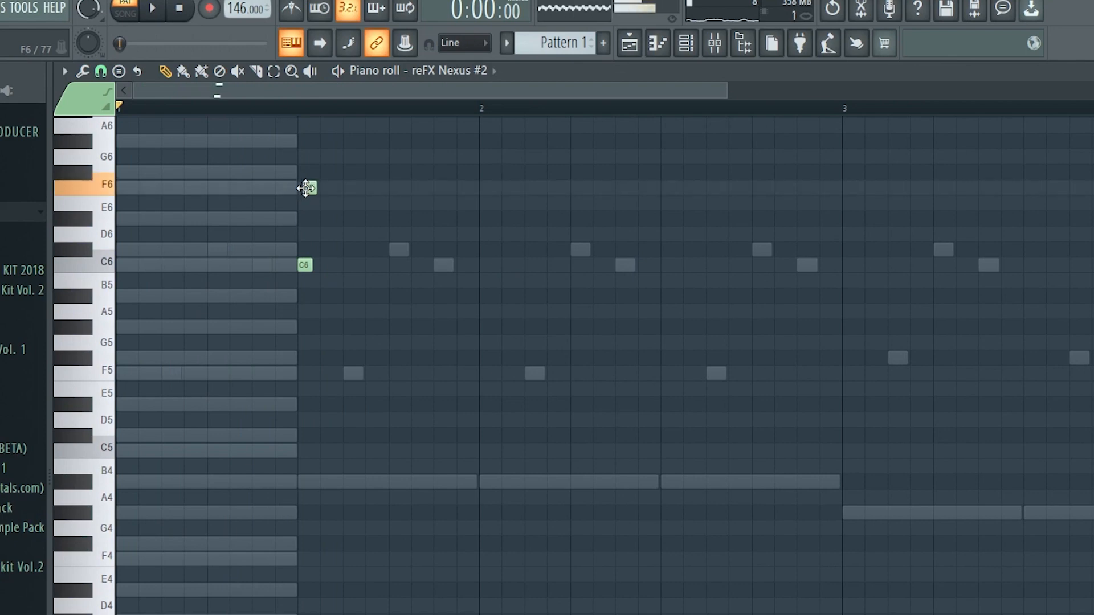
key(space)
click(318, 147)
scroll(332, 156, up, 3)
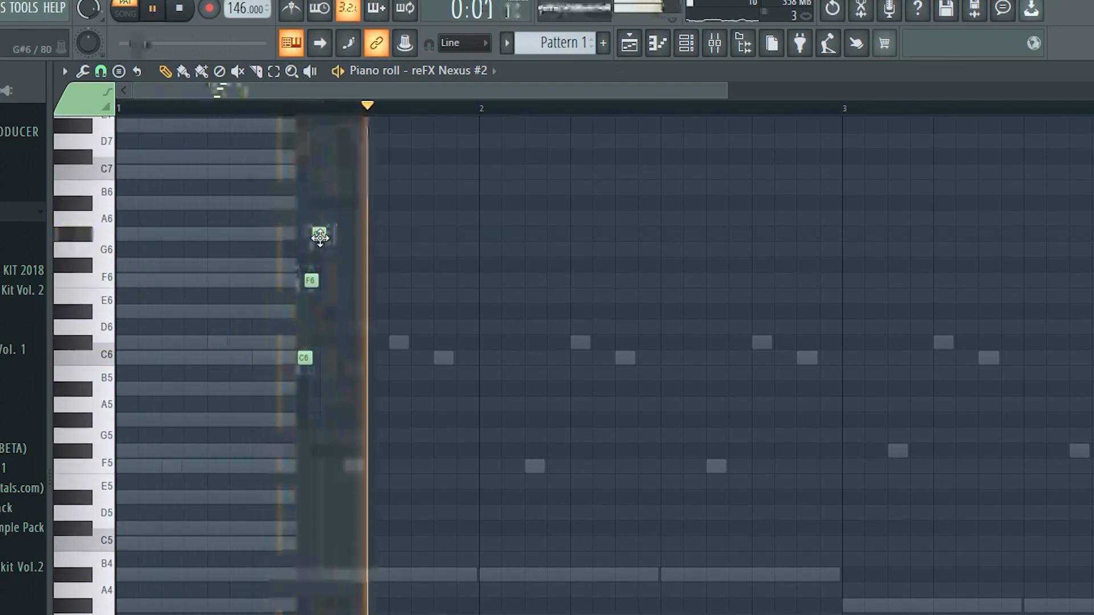
drag(320, 232, 279, 413)
key(space)
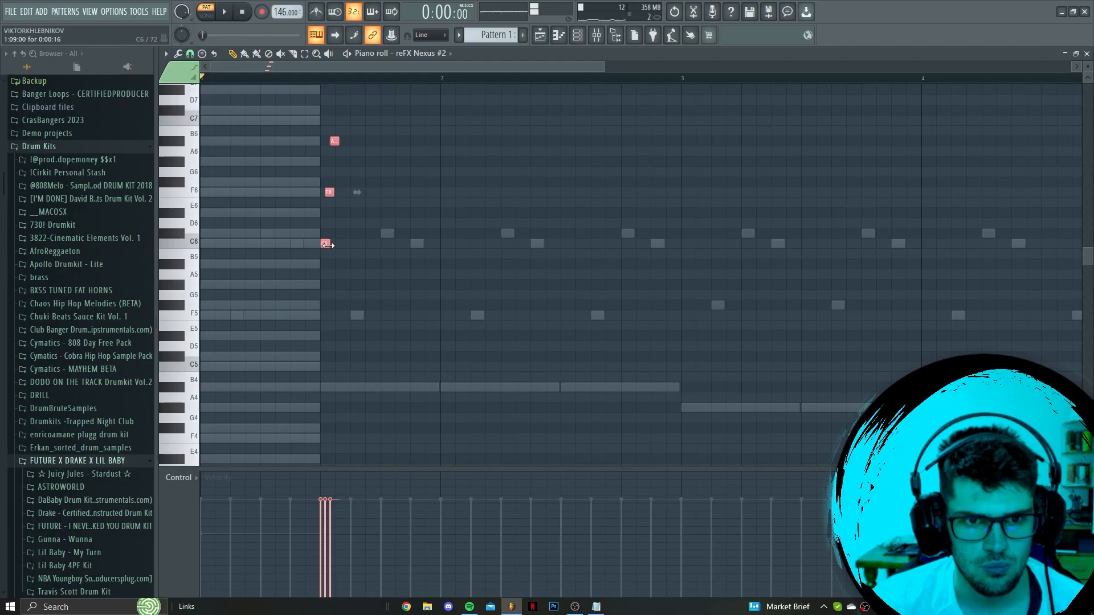
Try stretching the three C6, F6 and A#6 notes to about one and a half bars each
key(space)
mouse_move(335, 78)
mouse_down()
mouse_move(521, 239)
mouse_move(572, 251)
mouse_up()
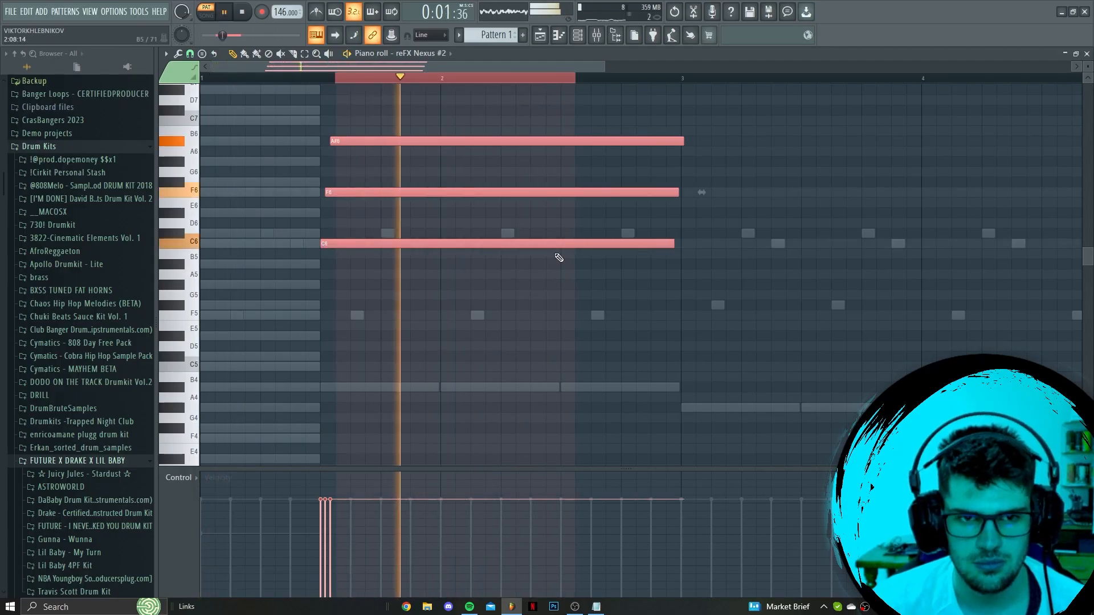
key(space)
click(206, 77)
ctrl+click(212, 78)
drag(303, 95, 569, 269)
Try the three long notes one, two and three octaves lower during playback
key(ctrl+Down)
key(ctrl+Down)
key(ctrl+Down)
key(space)
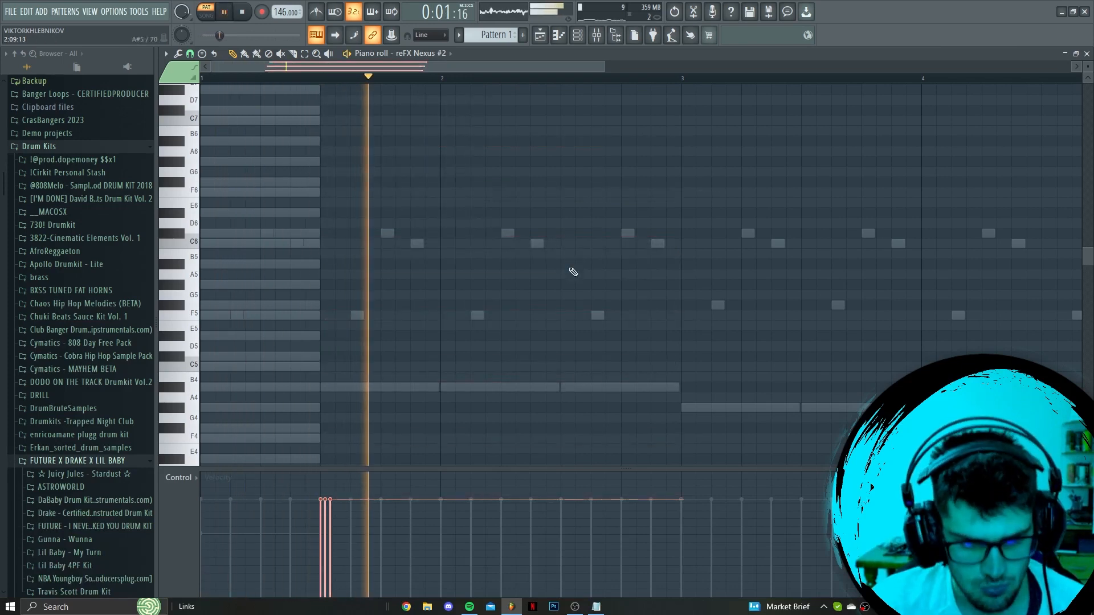
key(ctrl+Up)
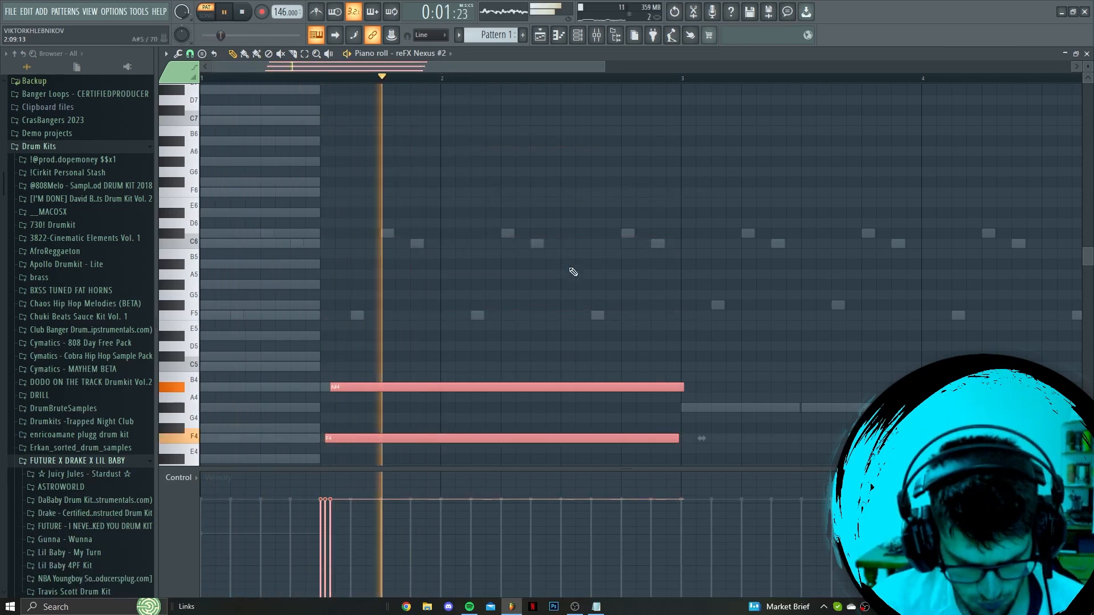
key(ctrl+Up)
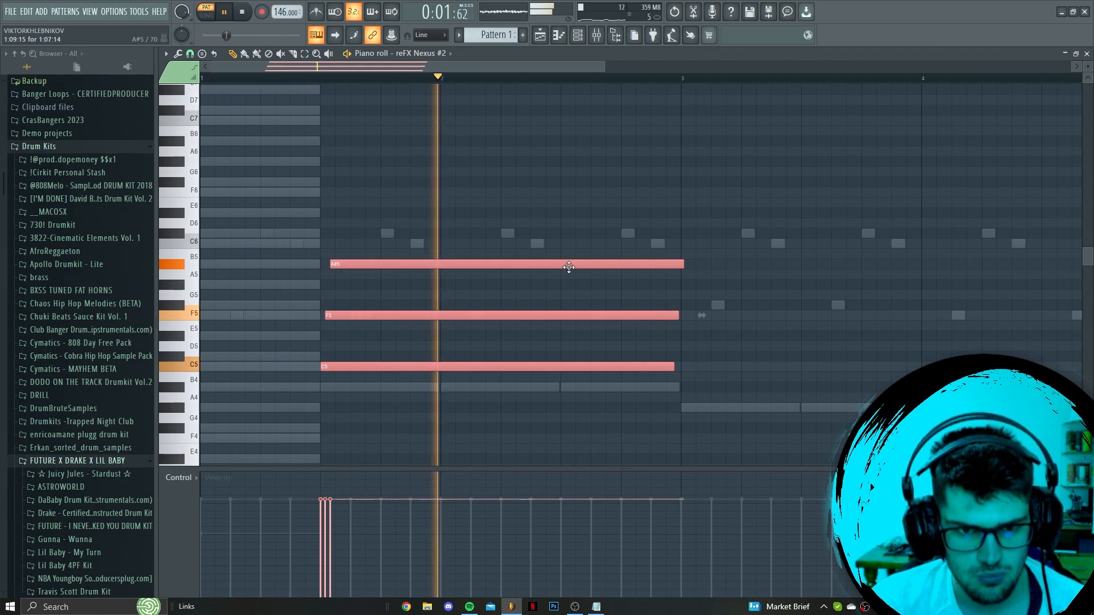
key(ctrl+Up)
key(space)
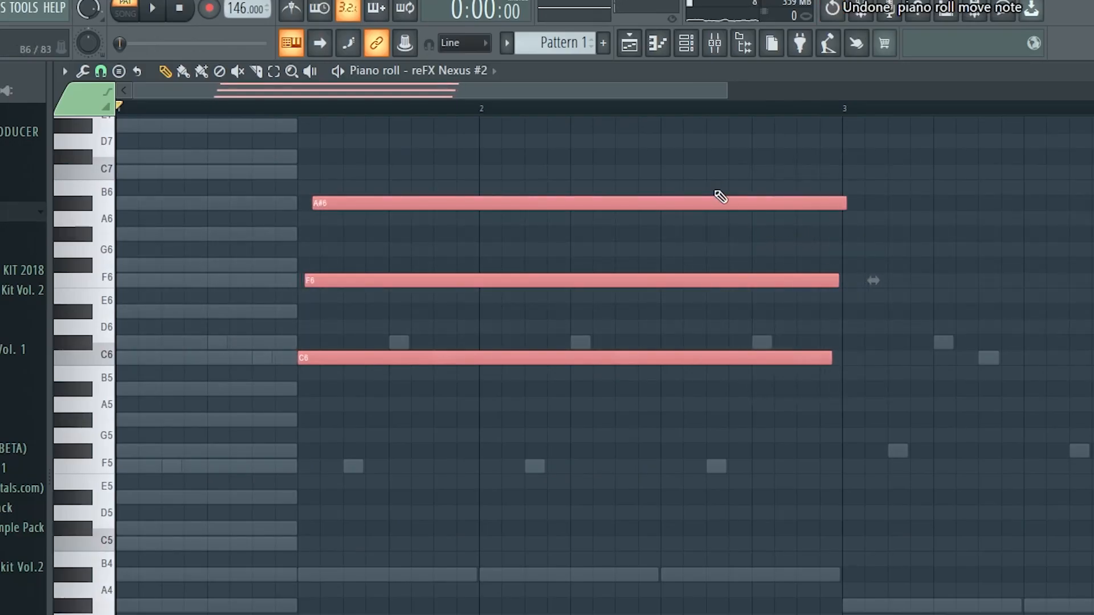
Shorten the C6, F6 and A#6 notes to very short hits and make their velocities rise from first to last
drag(829, 356, 319, 358)
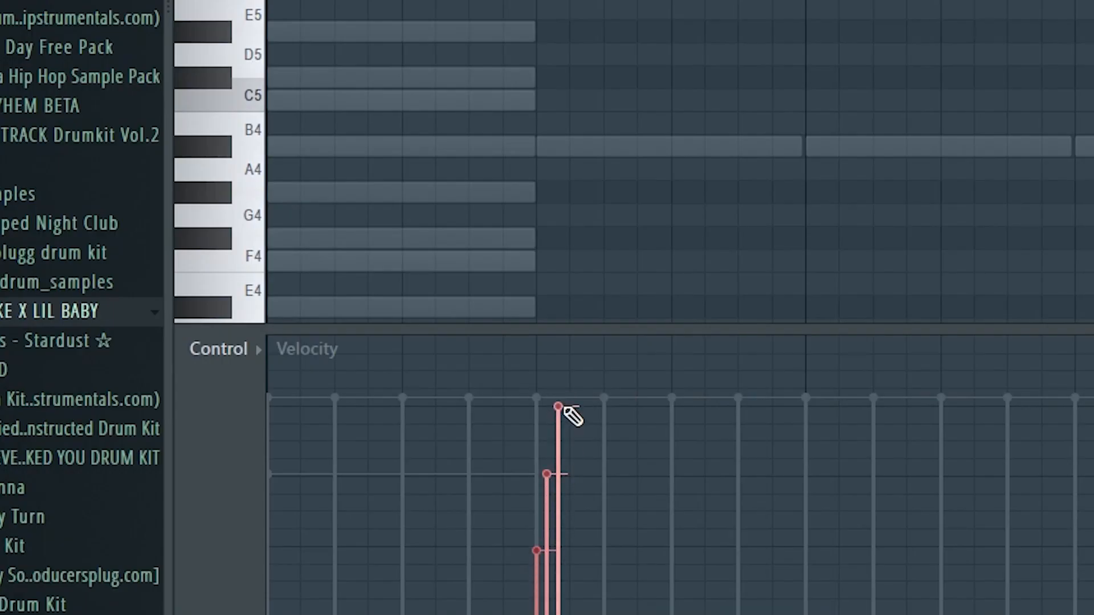
key(space)
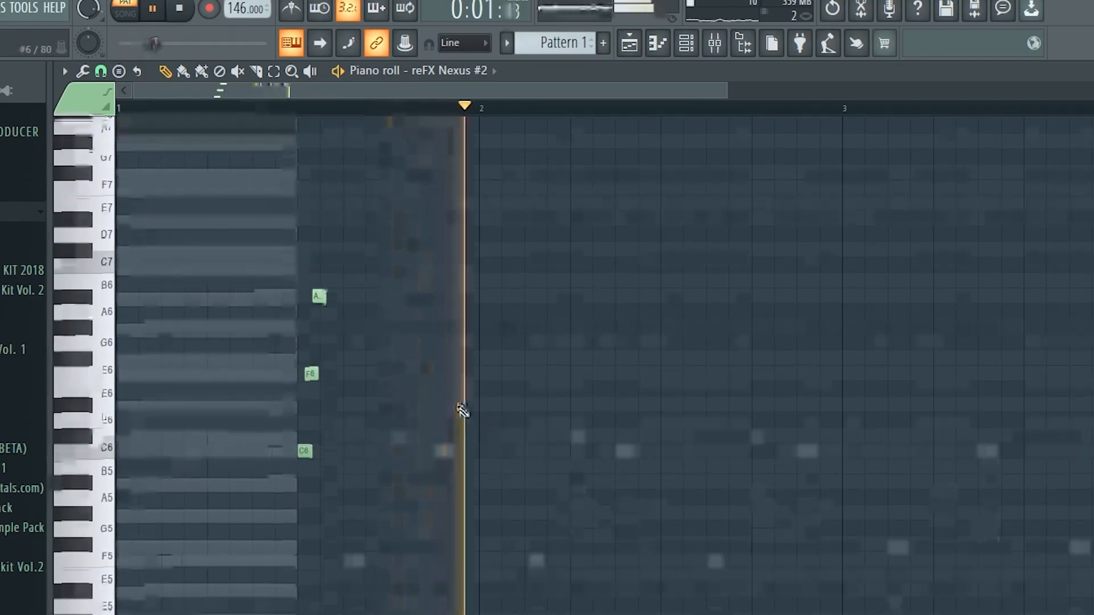
Copy the three-note run to the middle of bar 3 and lower the copy's top note to G#6
drag(272, 250, 361, 462)
scroll(411, 519, down, 2)
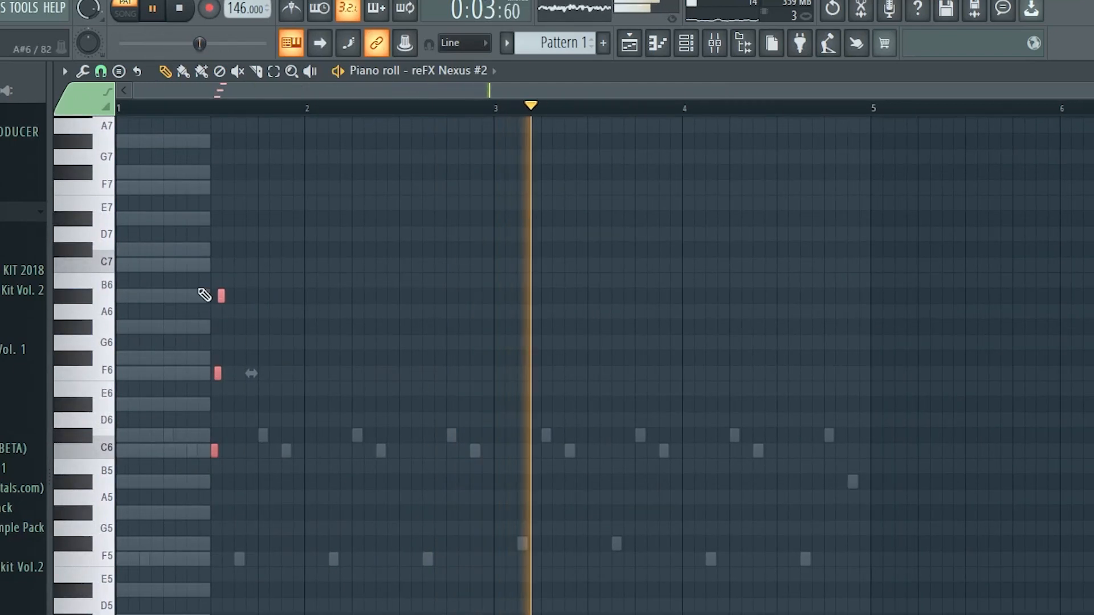
drag(214, 451, 591, 449)
ctrl+click(614, 430)
drag(597, 300, 604, 333)
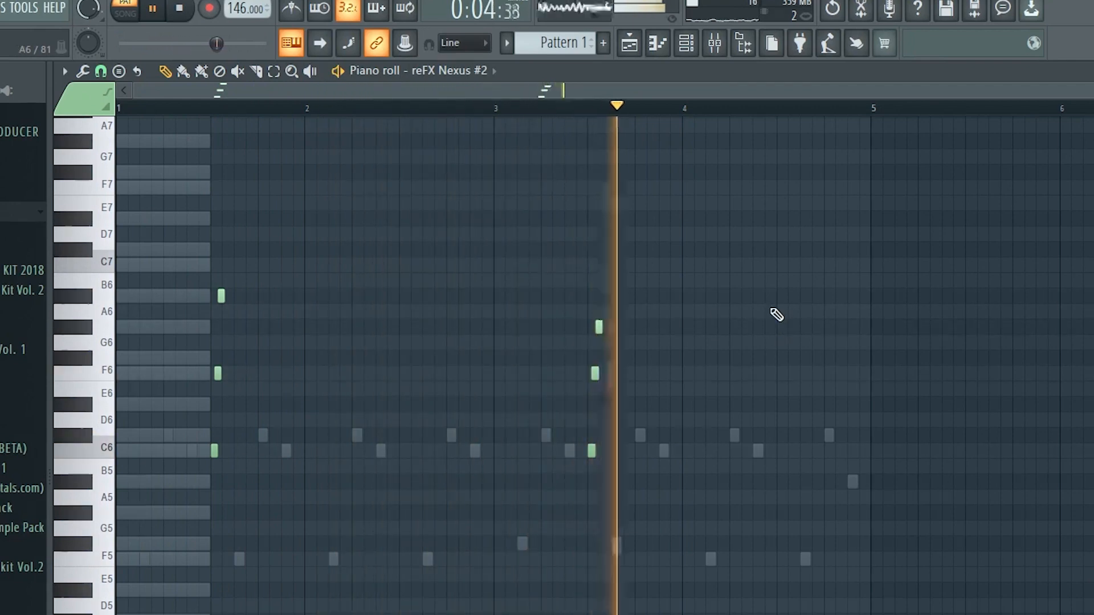
Place the short C6, F6 and G#6 run at the middle of bar 4 and try an A#5 note near the bar's end
click(780, 451)
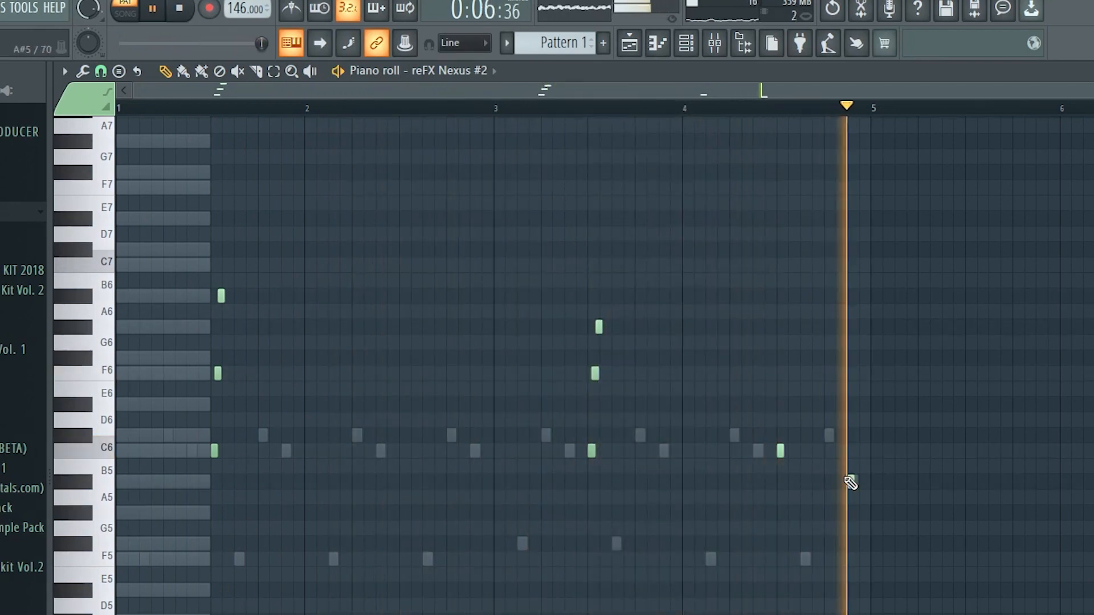
click(850, 482)
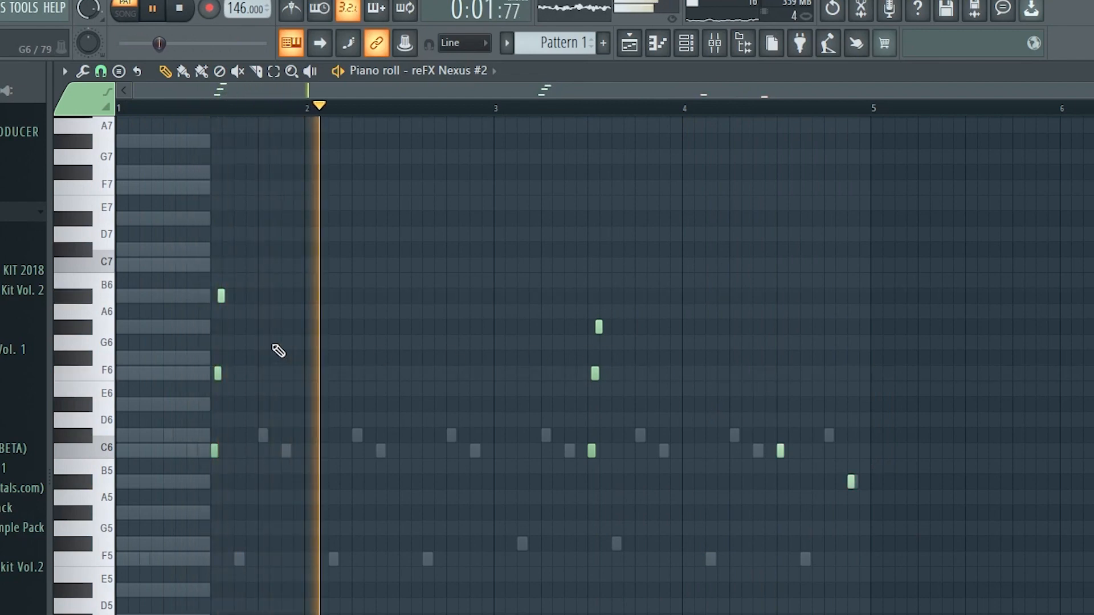
drag(533, 311, 785, 456)
ctrl+click(796, 471)
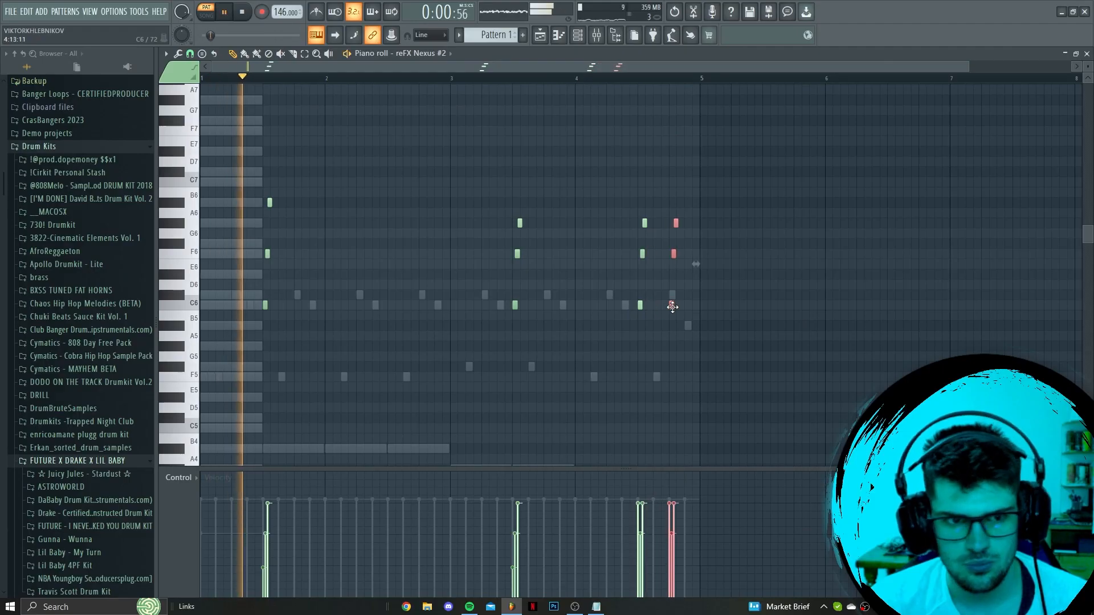
Repeat the run near the end of bar 4, lowering its middle note to D#6 and its top note to F#6
ctrl+click(676, 276)
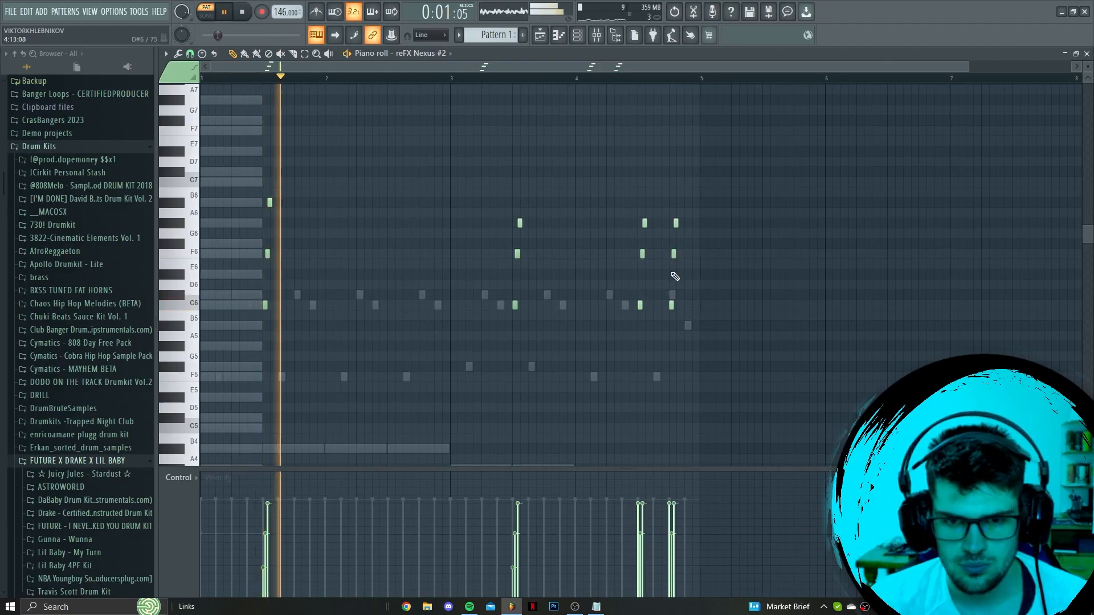
drag(672, 253, 676, 276)
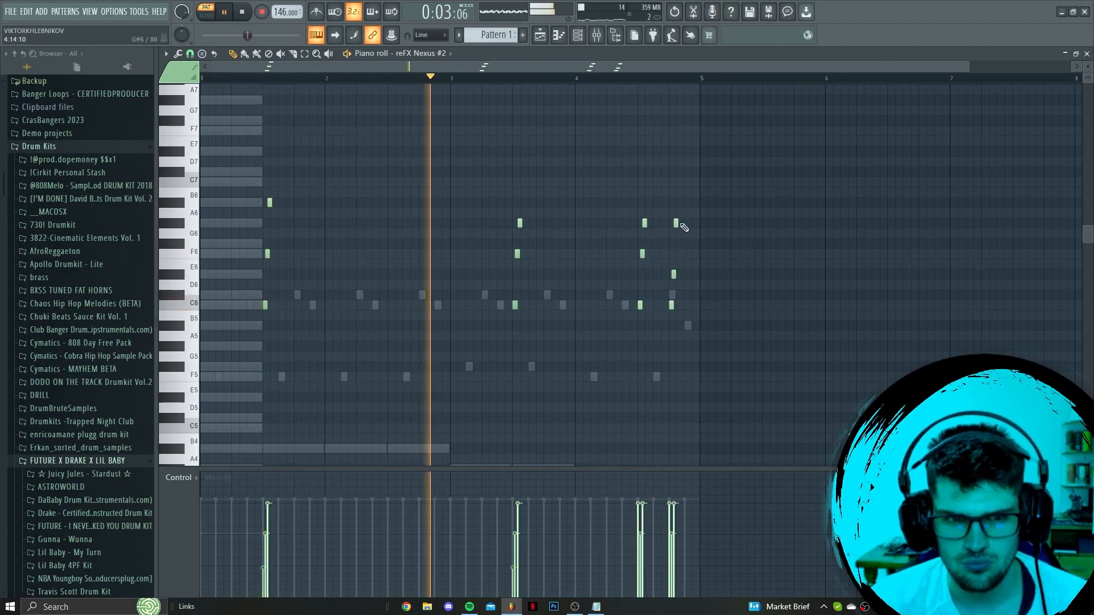
drag(676, 223, 676, 246)
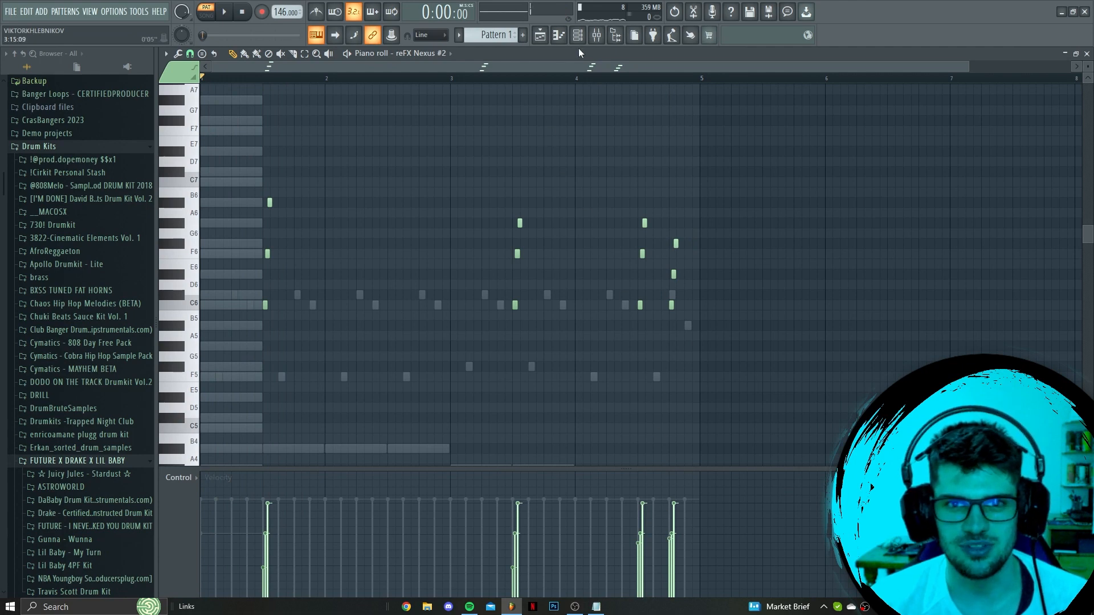
Open the BBC Symphony Orchestra instrument from the channel rack, and open that channel's piano roll
key(F6)
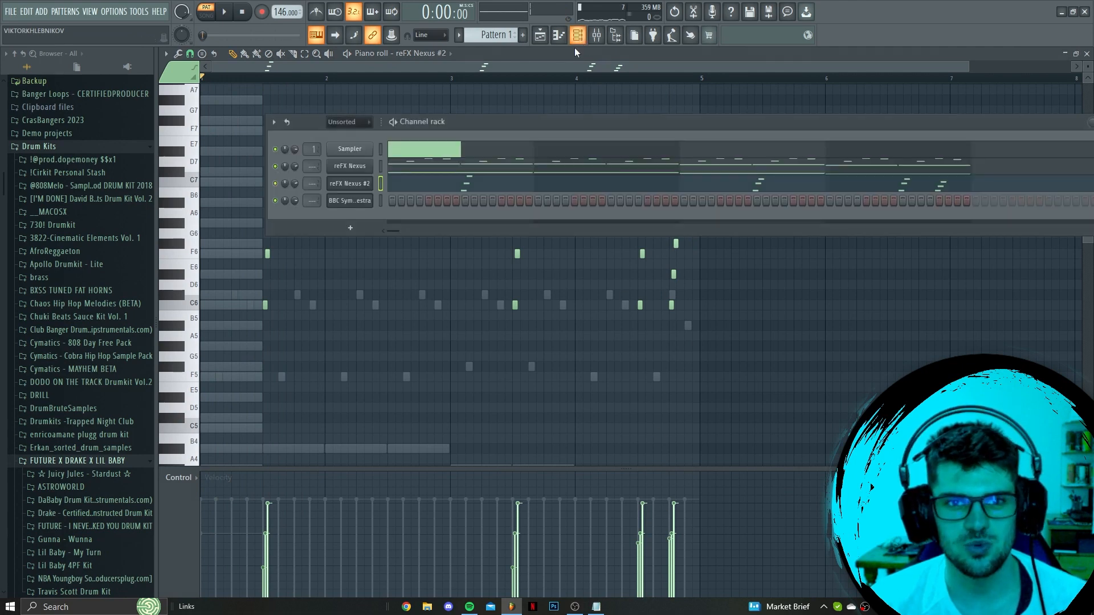
click(352, 204)
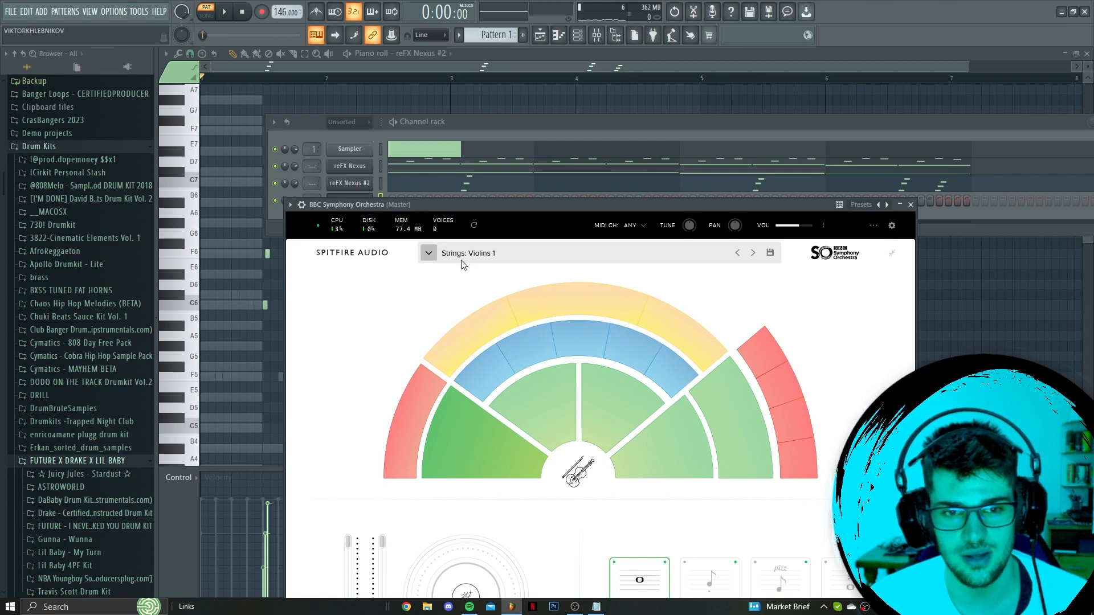
drag(470, 205, 459, 295)
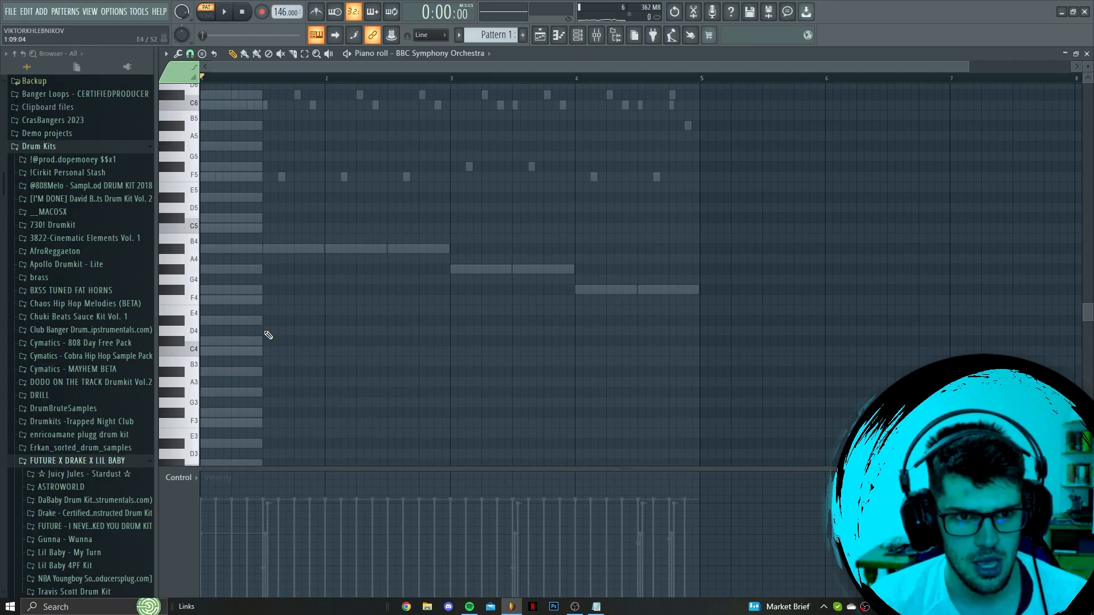
Stack very short A#4, F5 and C#6 notes at the start of bar 1 and play the pattern
scroll(233, 245, down, 1)
scroll(219, 232, up, 4)
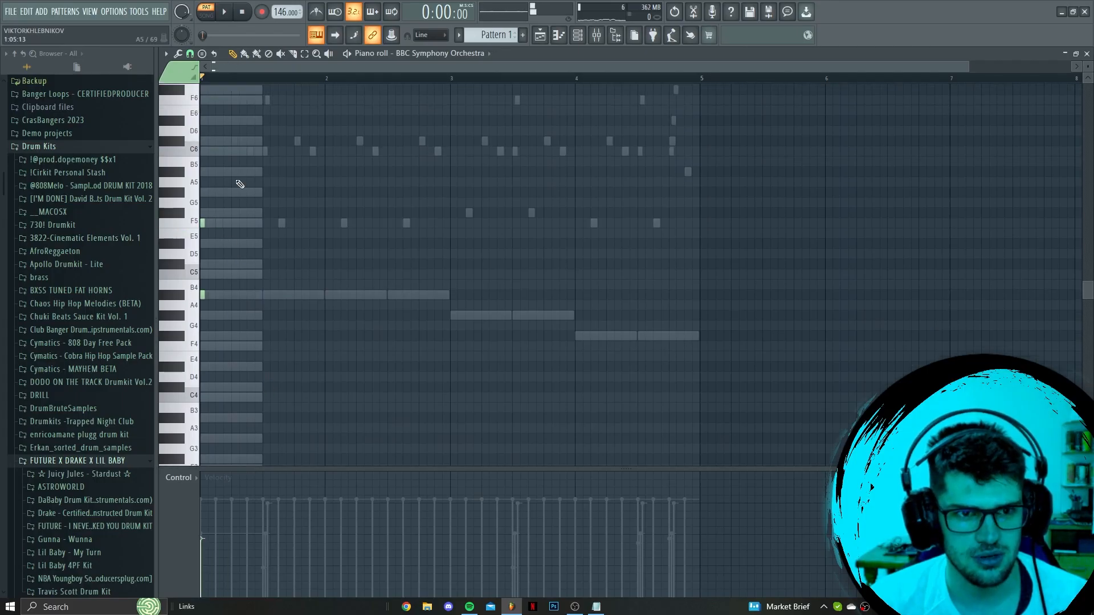
scroll(207, 176, up, 6)
key(space)
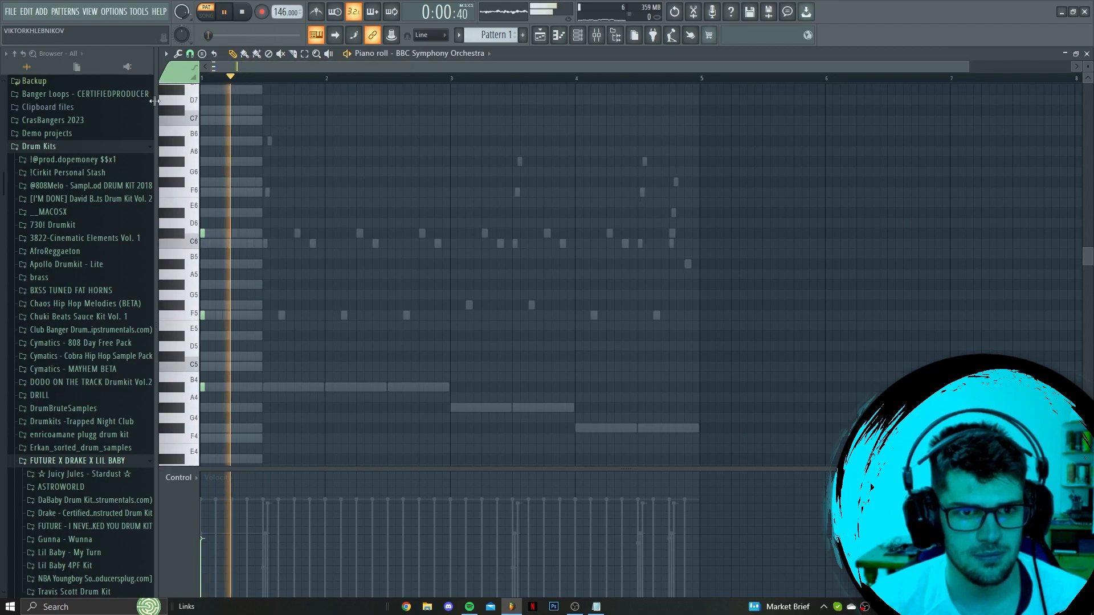
Lengthen the A#4, F5 and C#6 string chord to one beat and repeat it at the starts of bars 2 and 3
key(space)
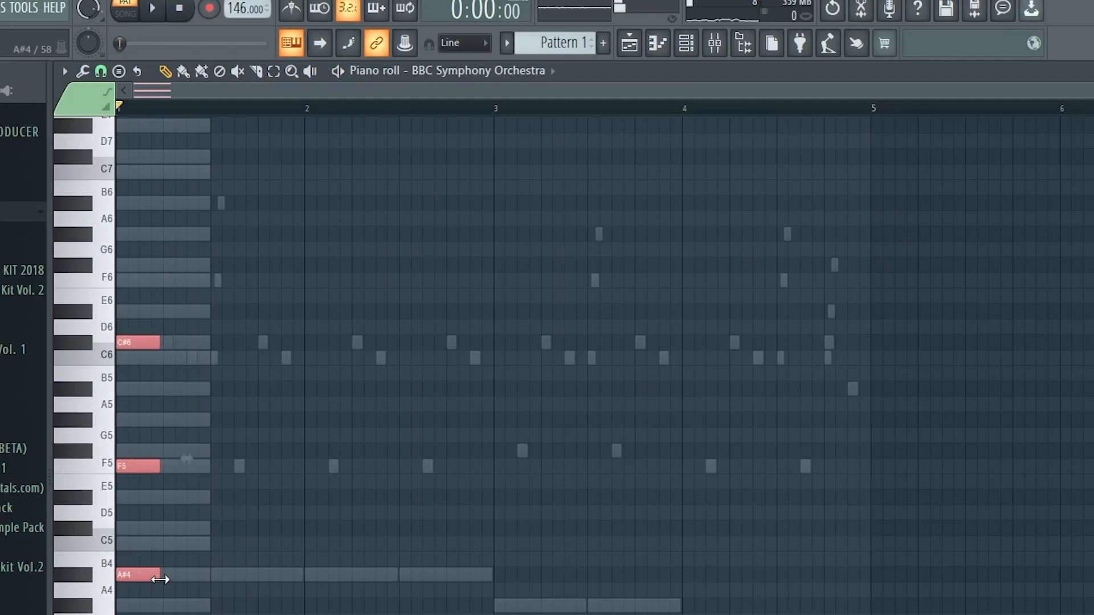
key(space)
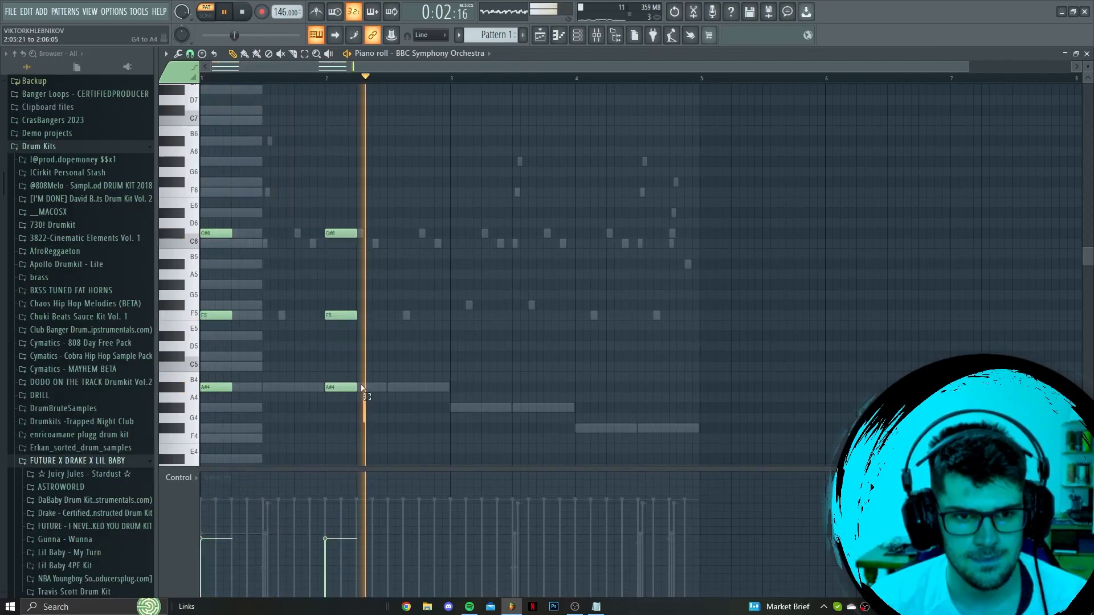
drag(335, 236, 484, 246)
key(space)
key(space)
ctrl+click(532, 364)
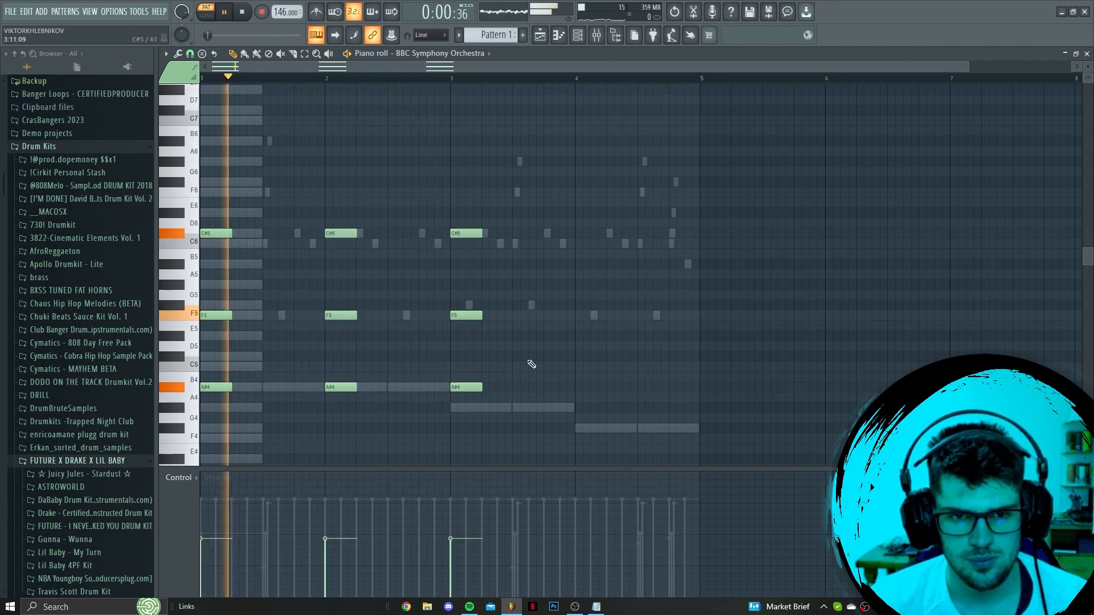
Use G#4 as the string chord's lowest note in bar 3 and F#4 in bar 4, with the chord at each bar's start and middle
drag(468, 387, 583, 238)
ctrl+click(621, 359)
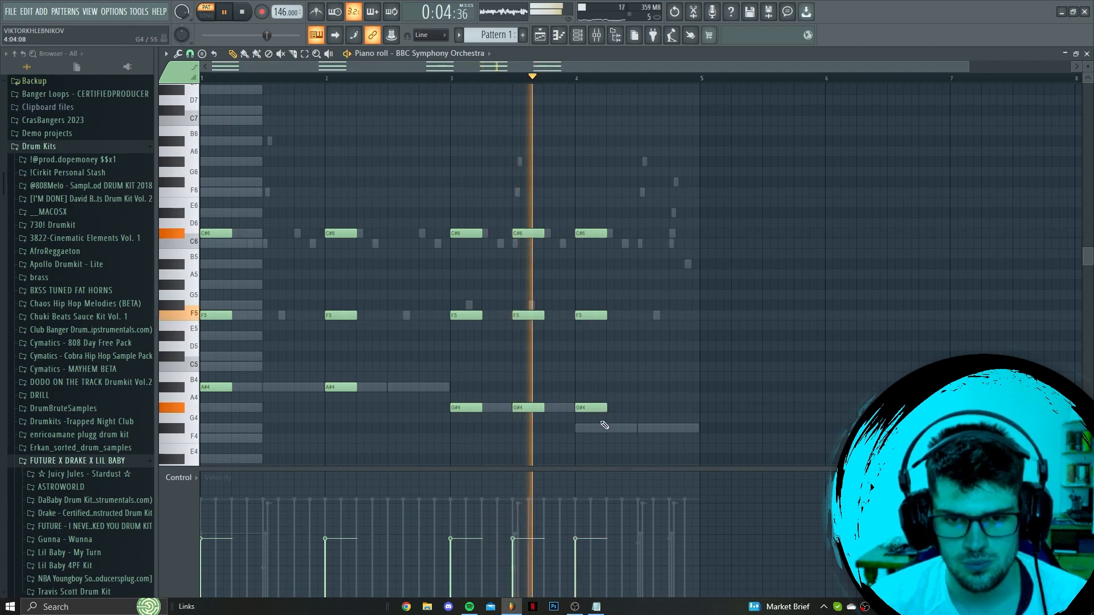
drag(594, 408, 595, 428)
click(645, 430)
drag(625, 381, 649, 238)
scroll(689, 269, down, 1)
scroll(689, 268, down, 1)
ctrl+click(685, 291)
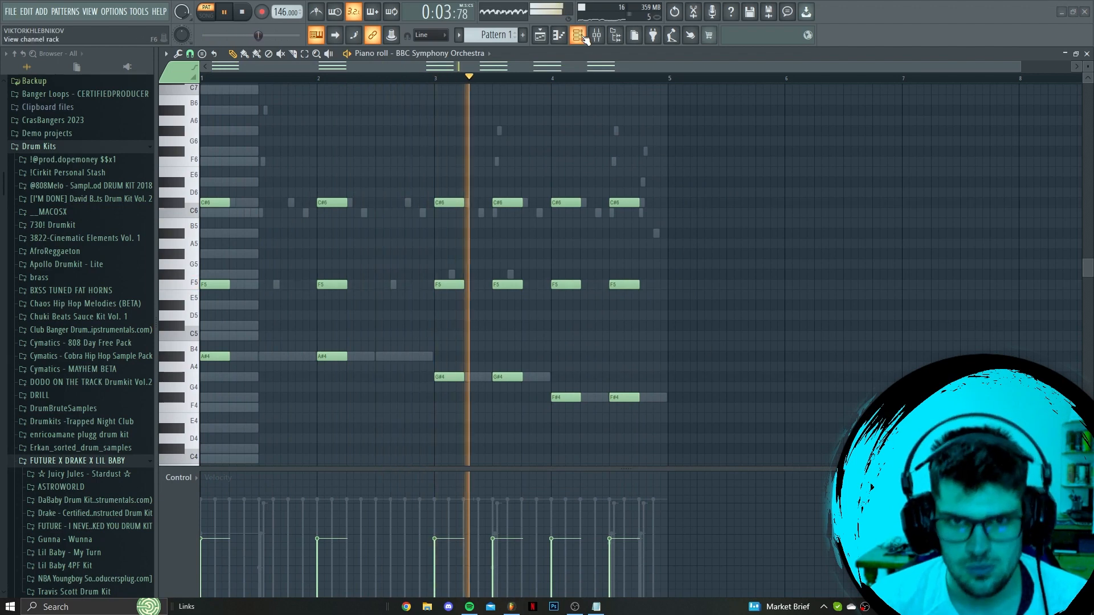
Open the BBC Symphony Orchestra instrument, try 39% reverb and the Violas section, and return to Violins 1
key(F6)
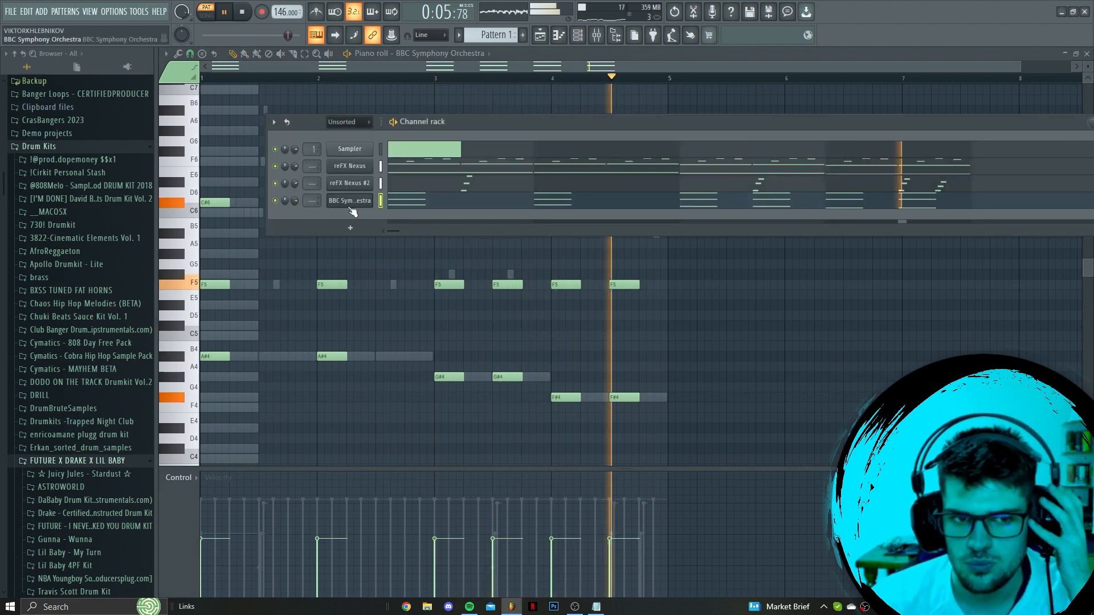
click(365, 202)
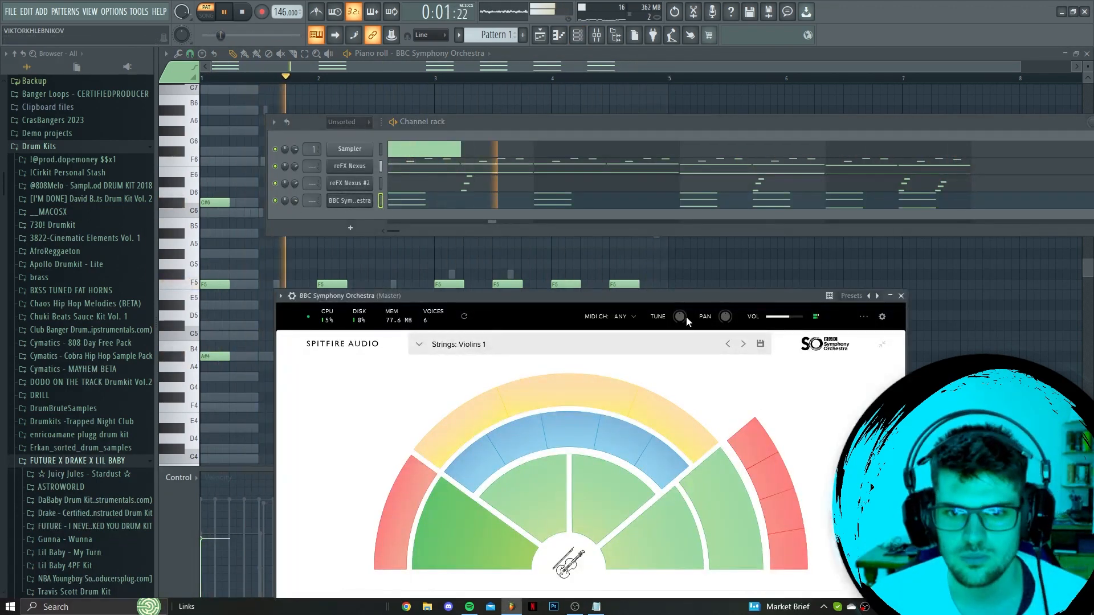
drag(684, 297, 671, 107)
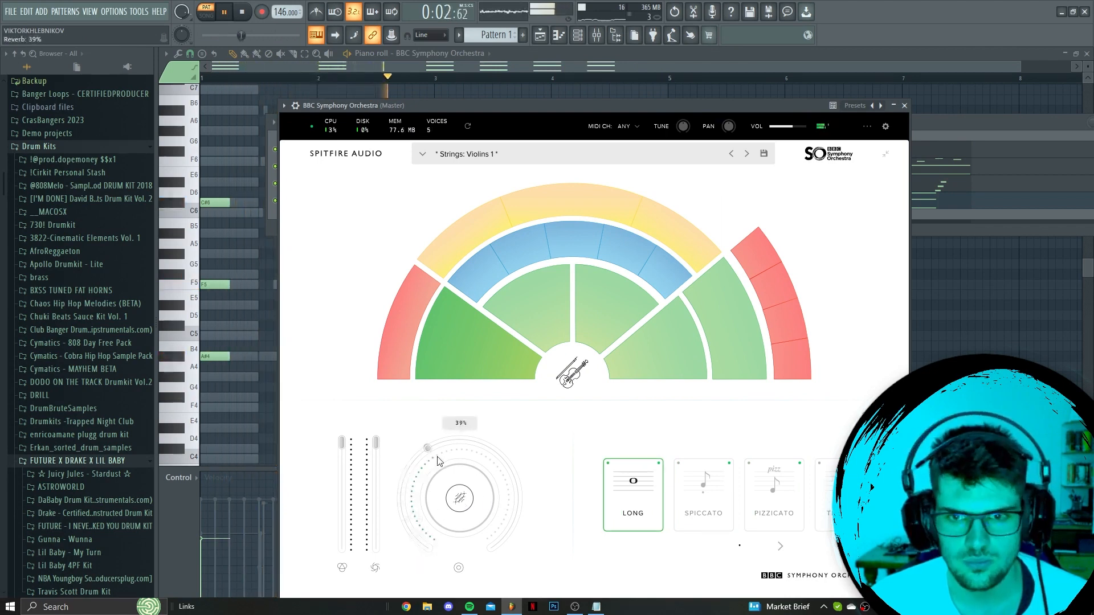
click(611, 342)
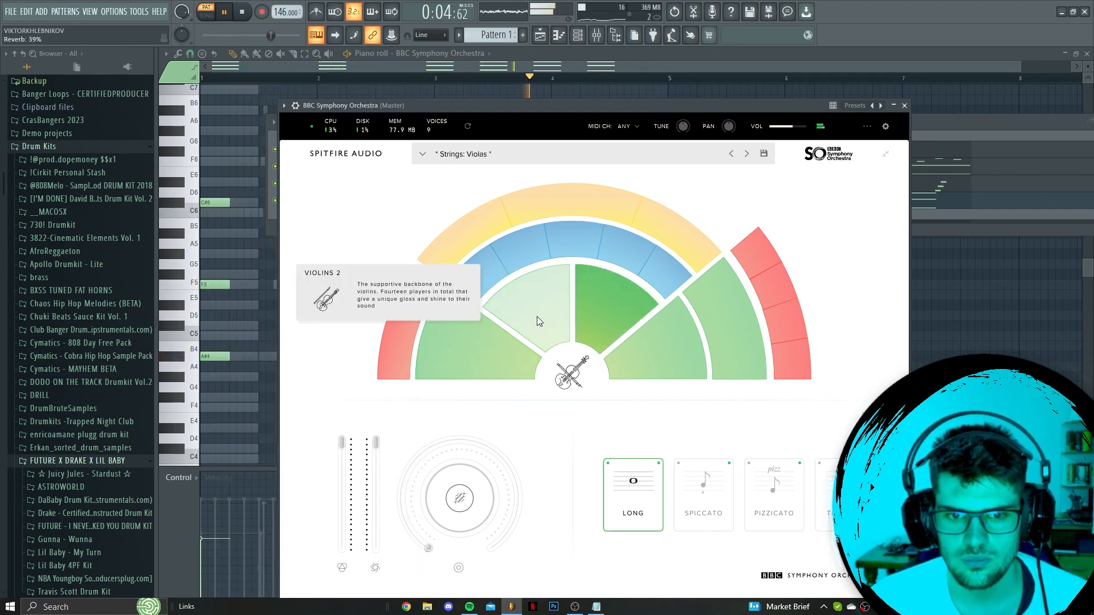
click(504, 363)
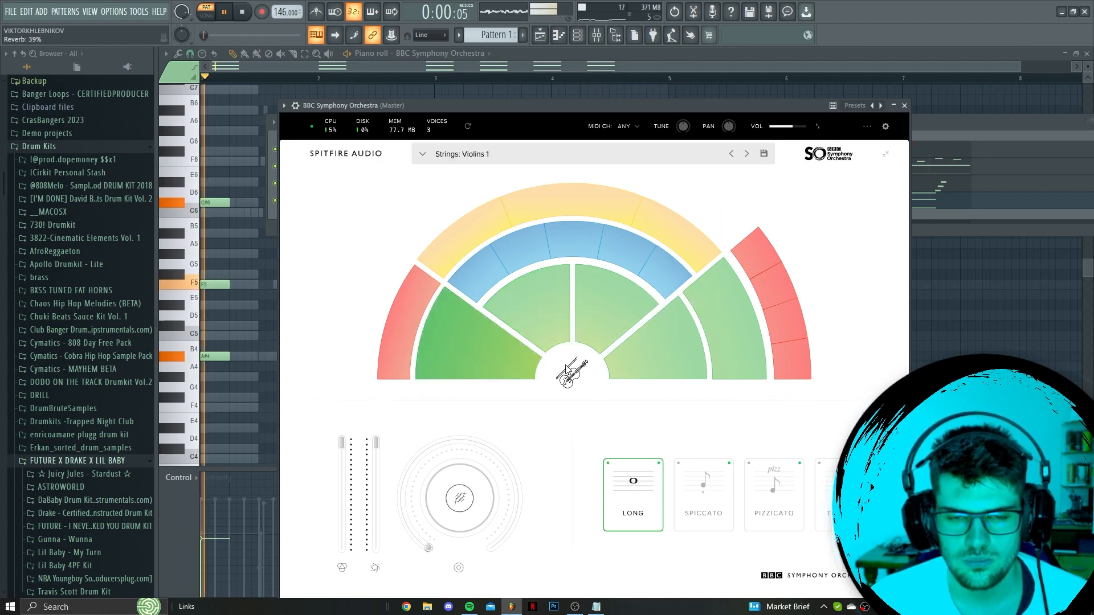
Split Pattern 1 by channel and render the reFX Nexus, reFX Nexus #2 and BBC Symphony Orchestra patterns as audio clips
key(F6)
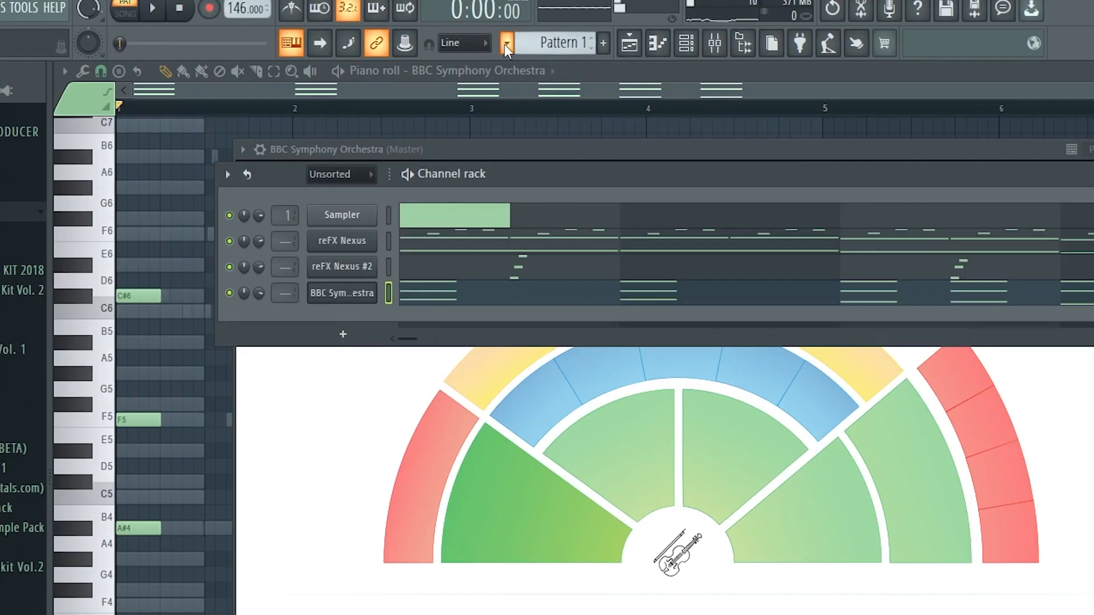
click(458, 36)
click(580, 220)
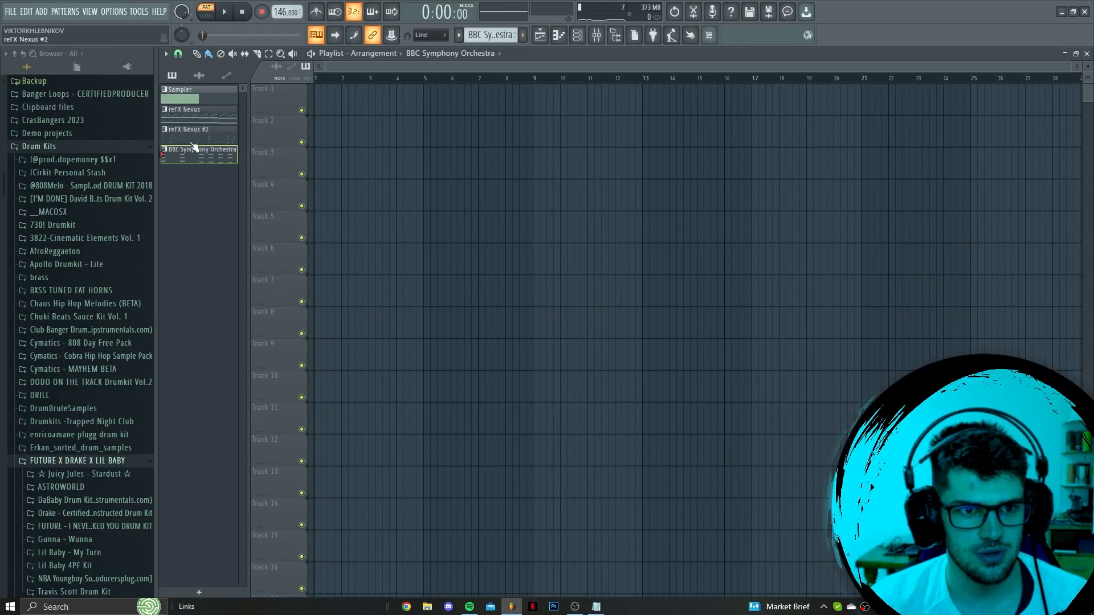
right_click(188, 115)
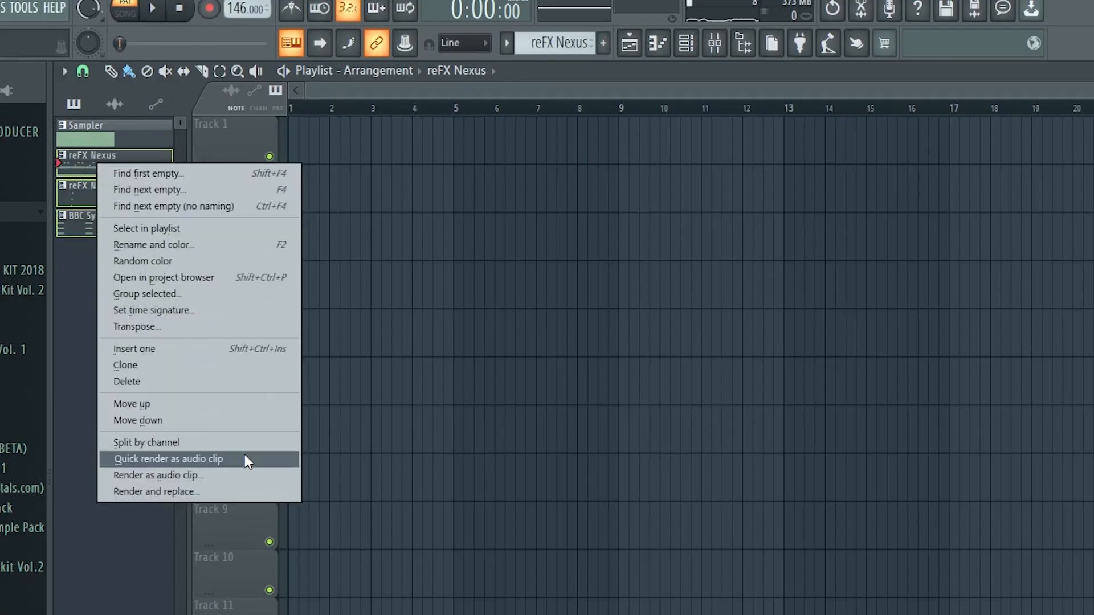
click(247, 460)
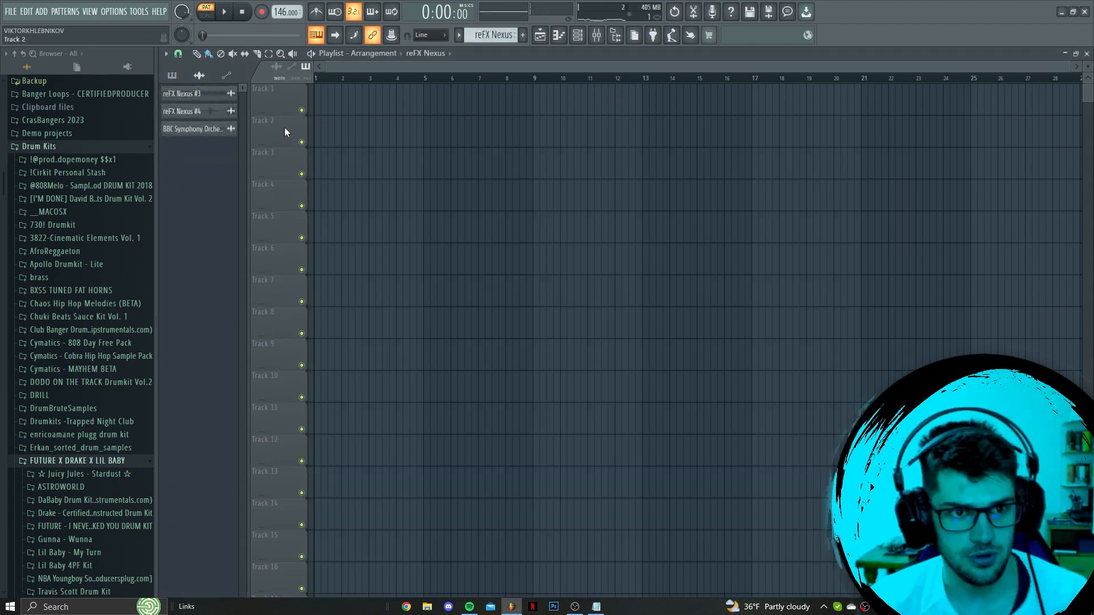
Place the reFX Nexus #3, reFX Nexus #4 and BBC Symphony Orchestra #2 audio clips at bar 1 on tracks 1, 2 and 3
drag(188, 96, 330, 103)
drag(199, 112, 322, 135)
drag(106, 184, 385, 348)
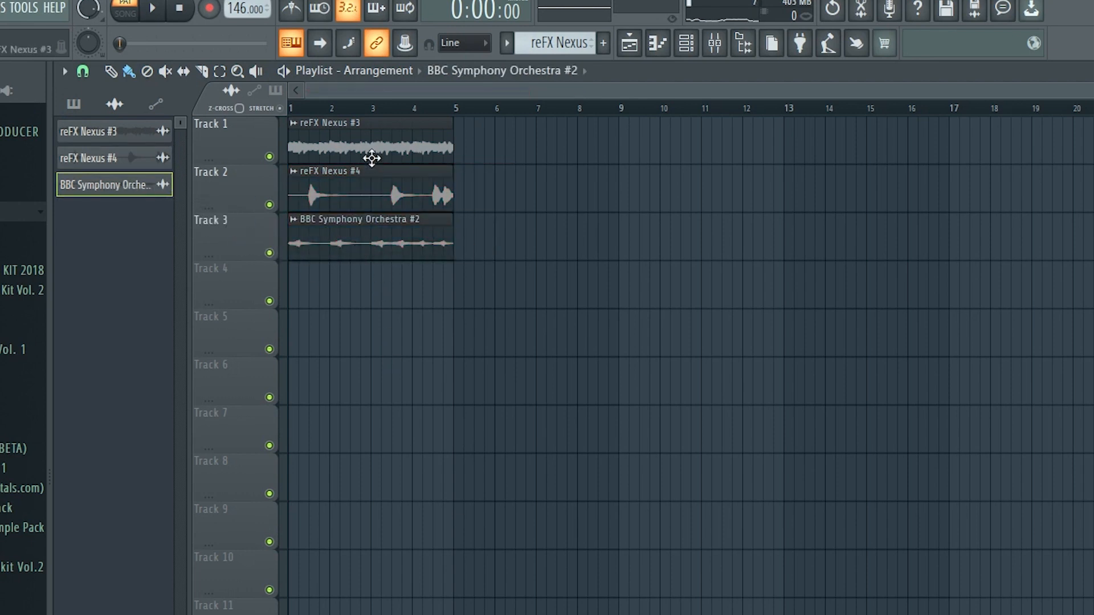
Pitch the reFX Nexus #3 audio clip slightly down with Auto stretch mode and copy its time-stretching pitch value
double_click(369, 140)
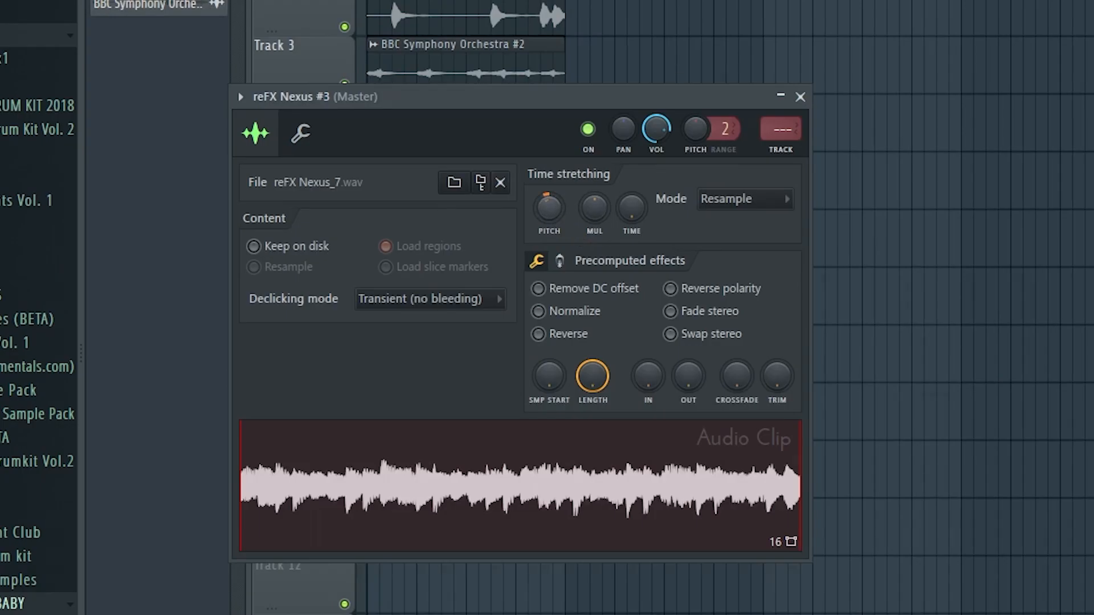
drag(548, 210, 547, 214)
right_click(554, 210)
click(611, 246)
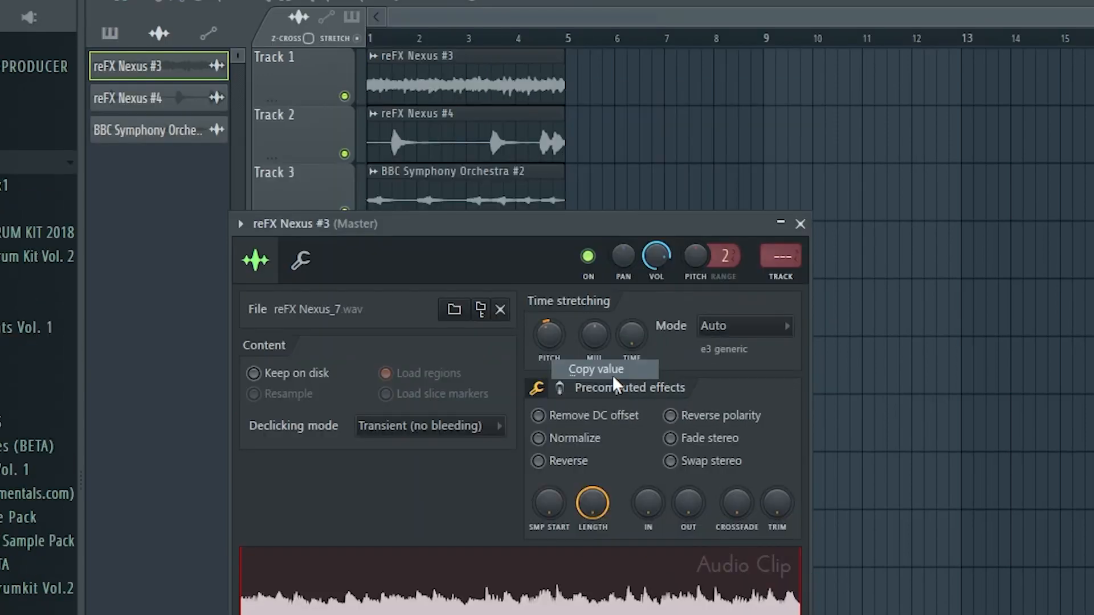
key(Escape)
Paste the copied time-stretching pitch into the reFX Nexus #4 and BBC Symphony Orchestra #2 clips, and remove the stray BBC clip from track 3
double_click(465, 146)
right_click(577, 370)
click(639, 419)
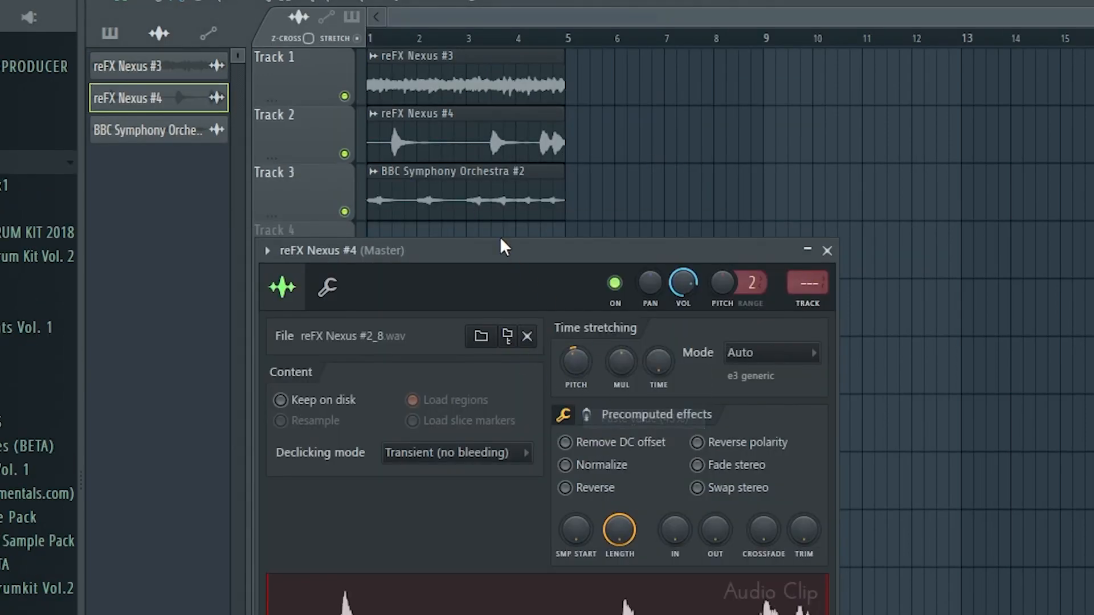
double_click(501, 200)
right_click(609, 412)
click(663, 452)
click(683, 174)
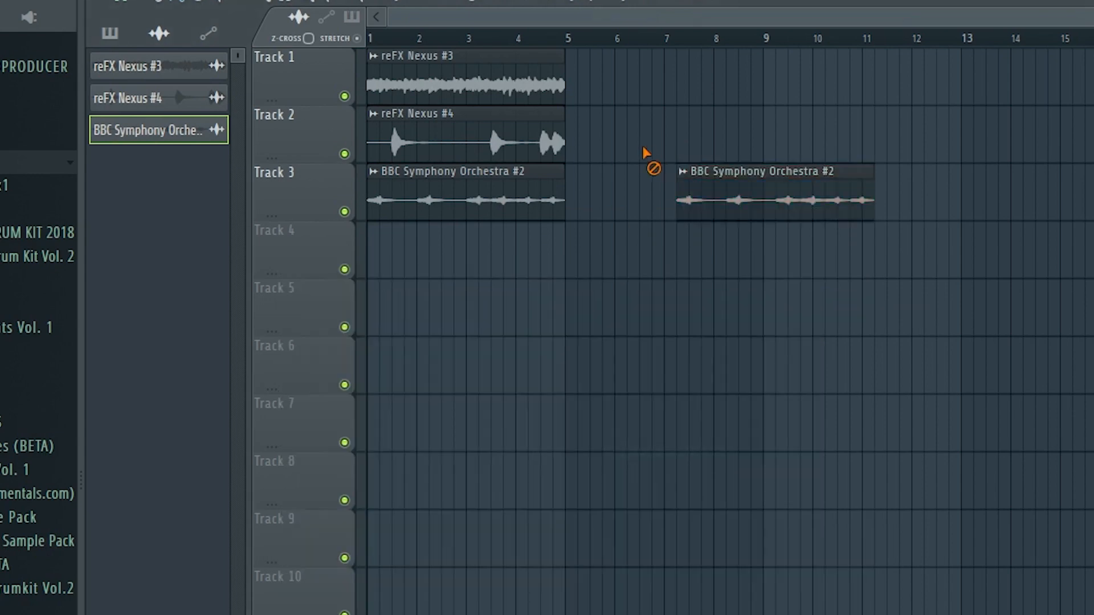
right_click(678, 172)
Route the reFX Nexus #3, reFX Nexus #4 and BBC Symphony Orchestra #2 clips to mixer tracks 1, 2 and 3
double_click(473, 88)
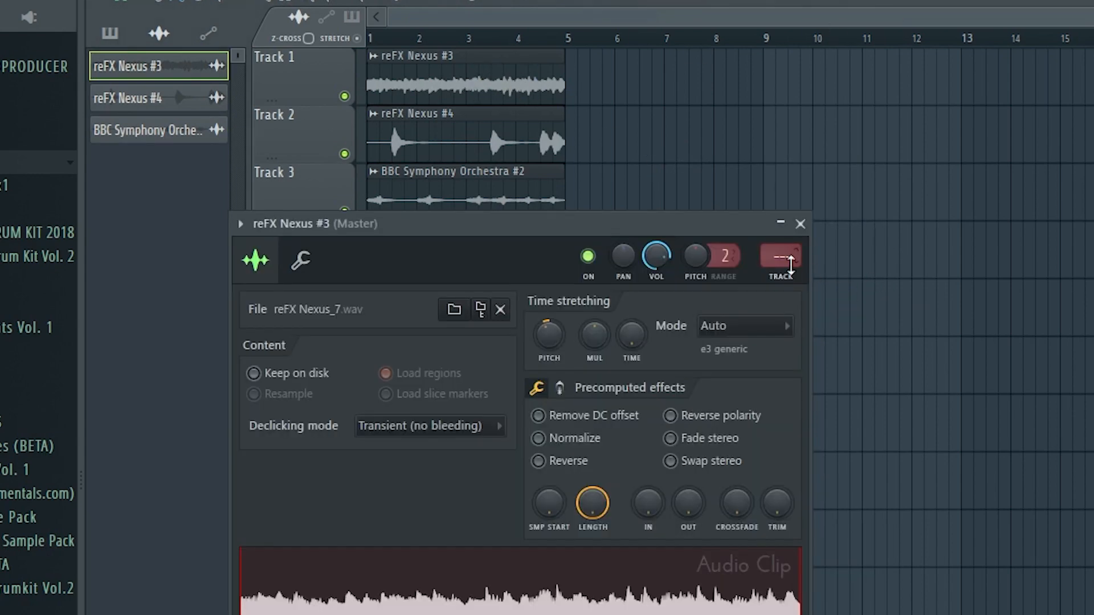
double_click(513, 152)
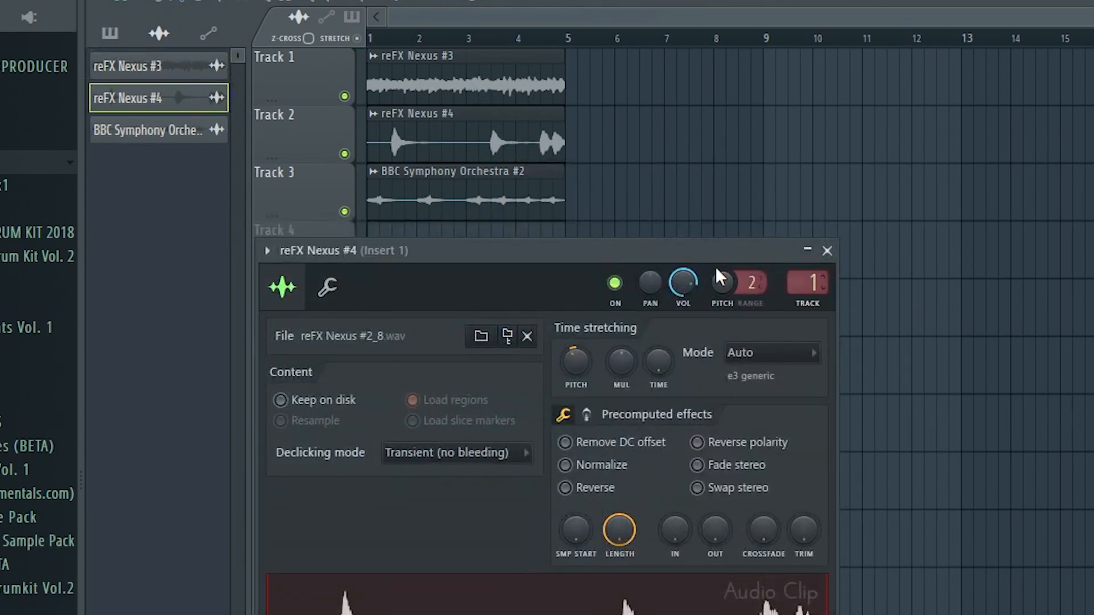
double_click(511, 203)
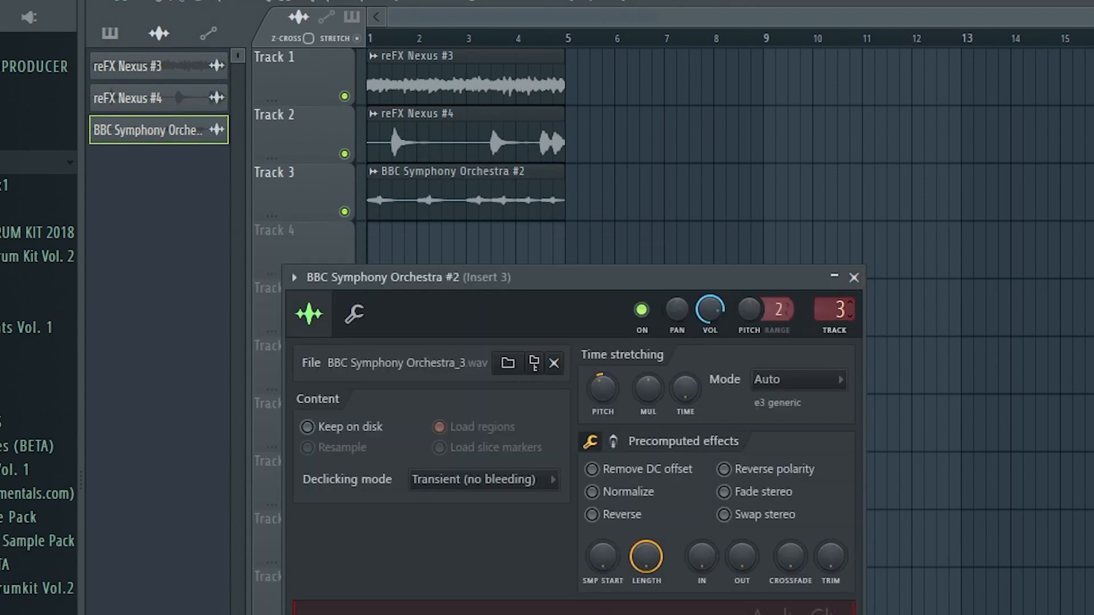
Play the arrangement in song mode and set the mixer volumes to -8.0 dB for insert 2 and -2.4 dB for inserts 1, 3, 4 and 5
key(F9)
drag(255, 326, 359, 365)
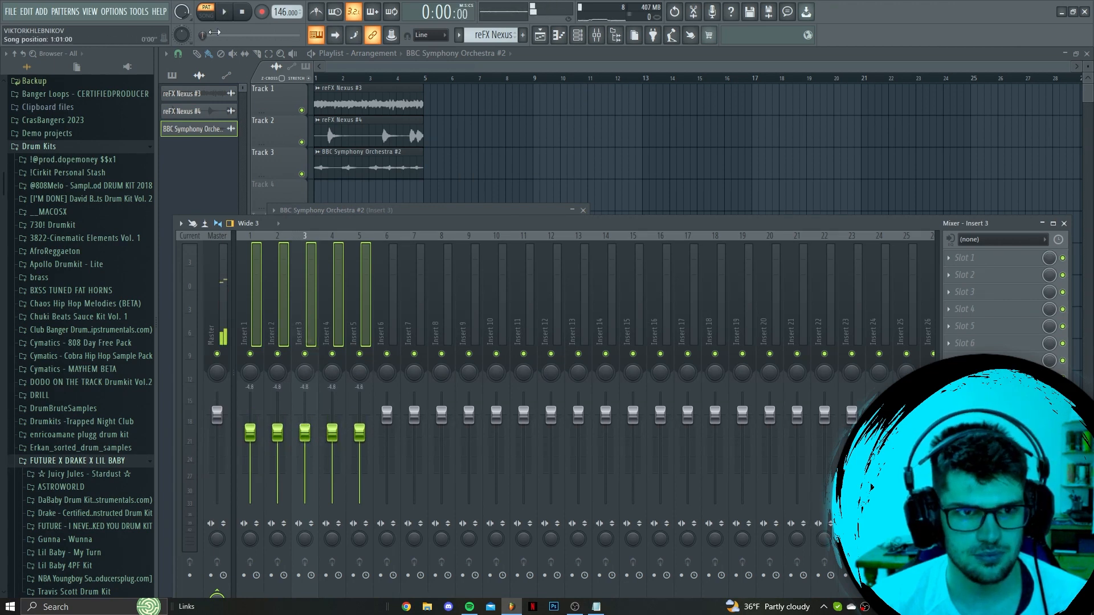
click(208, 15)
right_click(558, 110)
key(space)
click(596, 35)
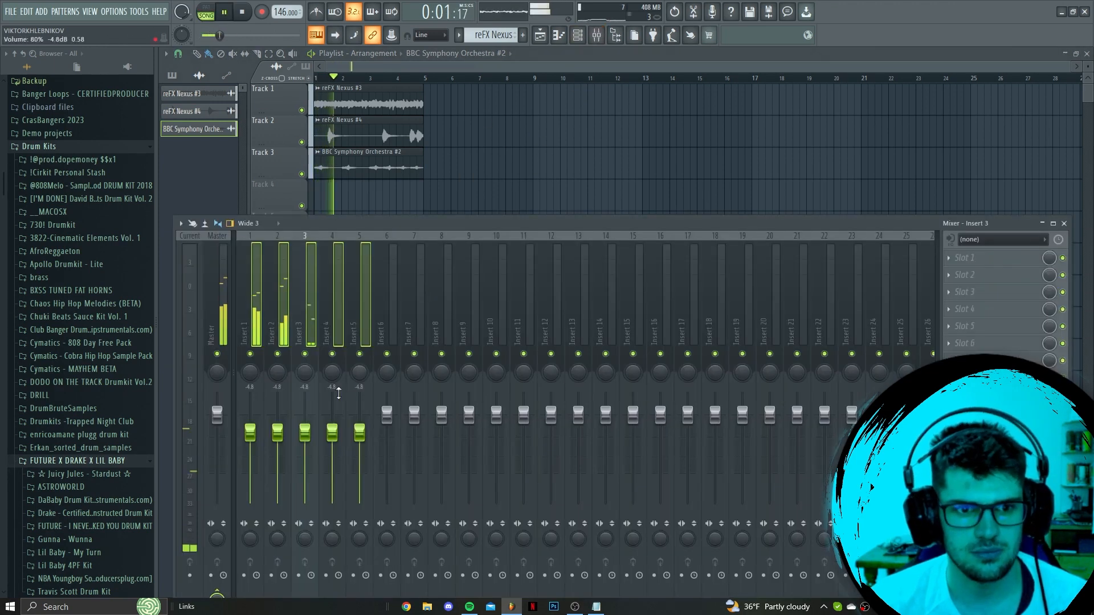
mouse_move(274, 443)
mouse_down()
mouse_move(277, 428)
mouse_move(278, 444)
mouse_up()
key(space)
Load Fruity Parametric EQ 2 into the first effect slot of insert 2 and adjust its curve
click(991, 258)
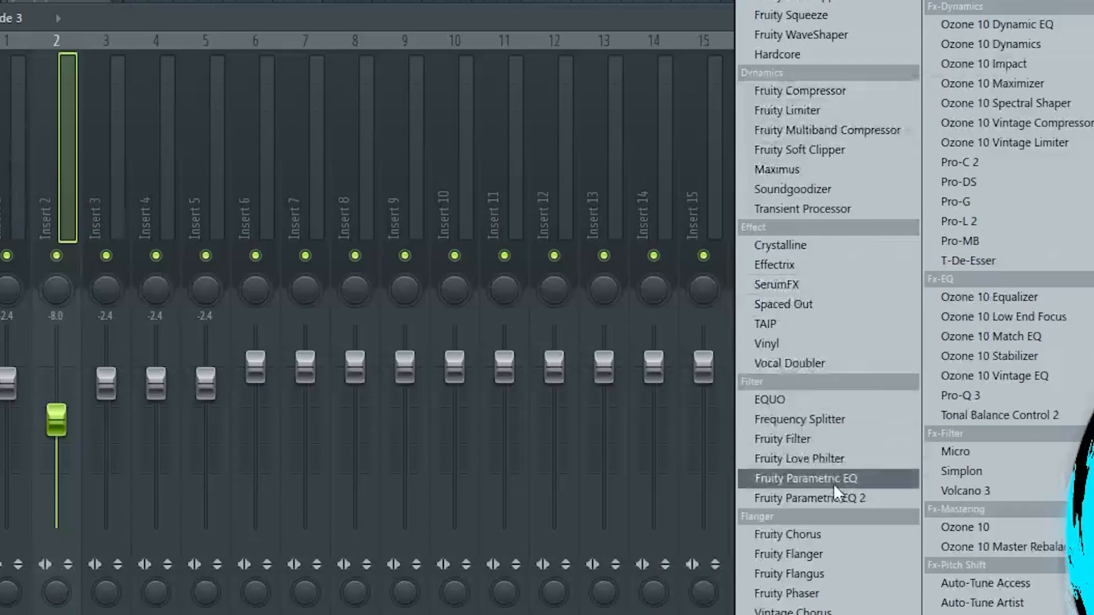
click(691, 487)
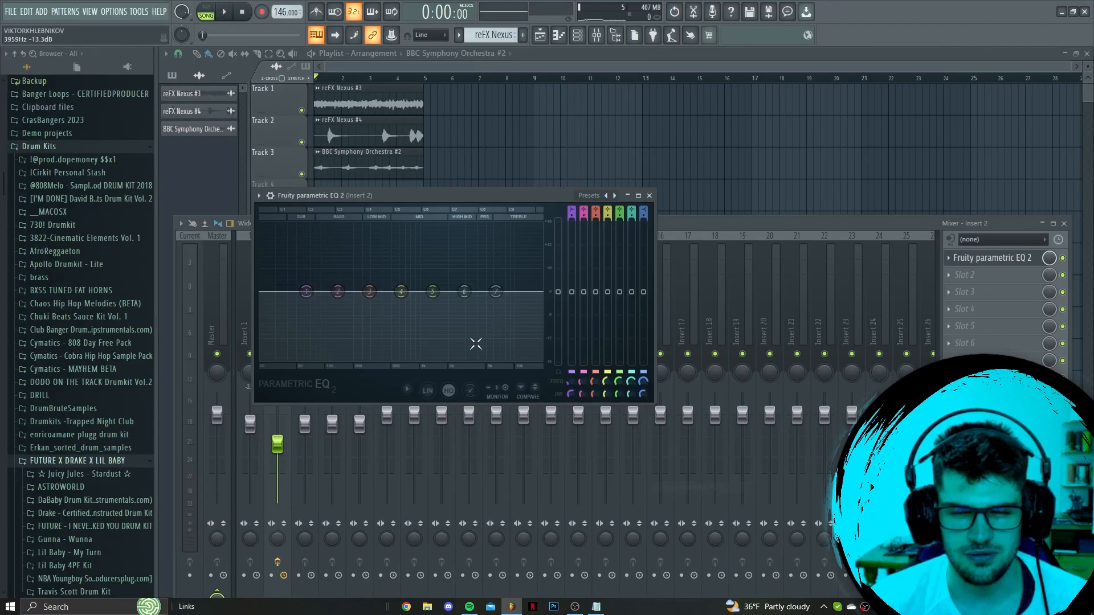
key(space)
drag(443, 299, 434, 309)
Add Fruity Reeverb 2 and Fruity Delay 2 to effect slots 2 and 3 of insert 2
click(968, 275)
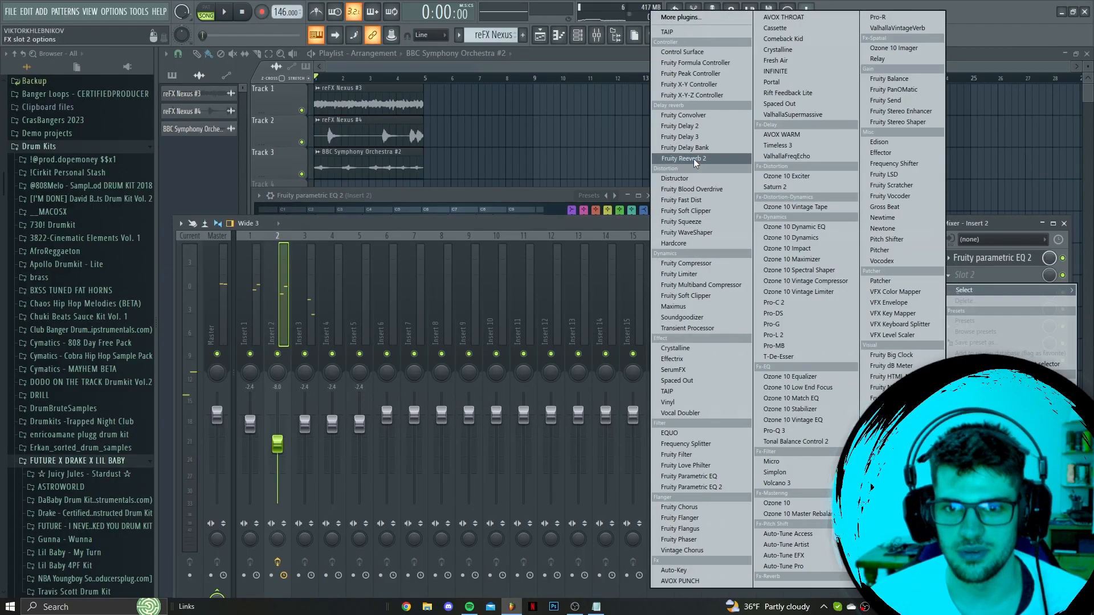
click(695, 159)
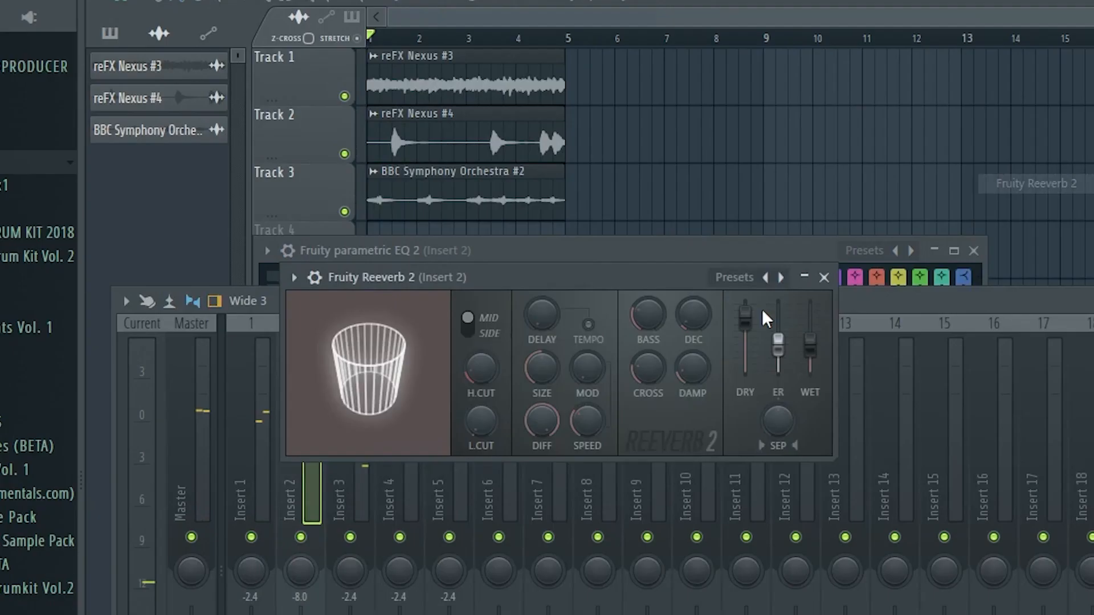
click(969, 292)
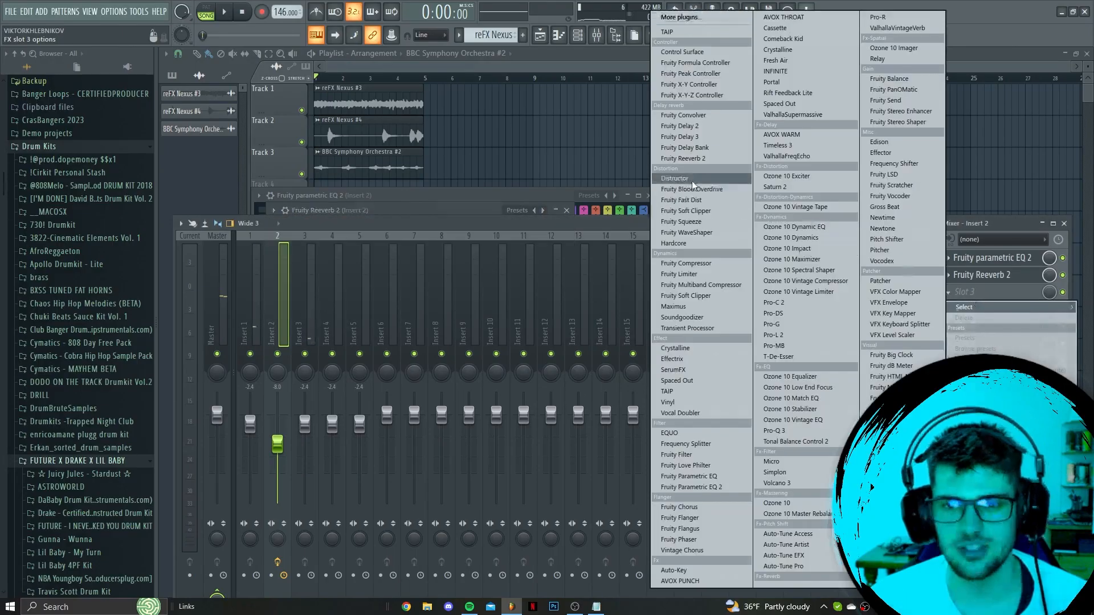
click(690, 125)
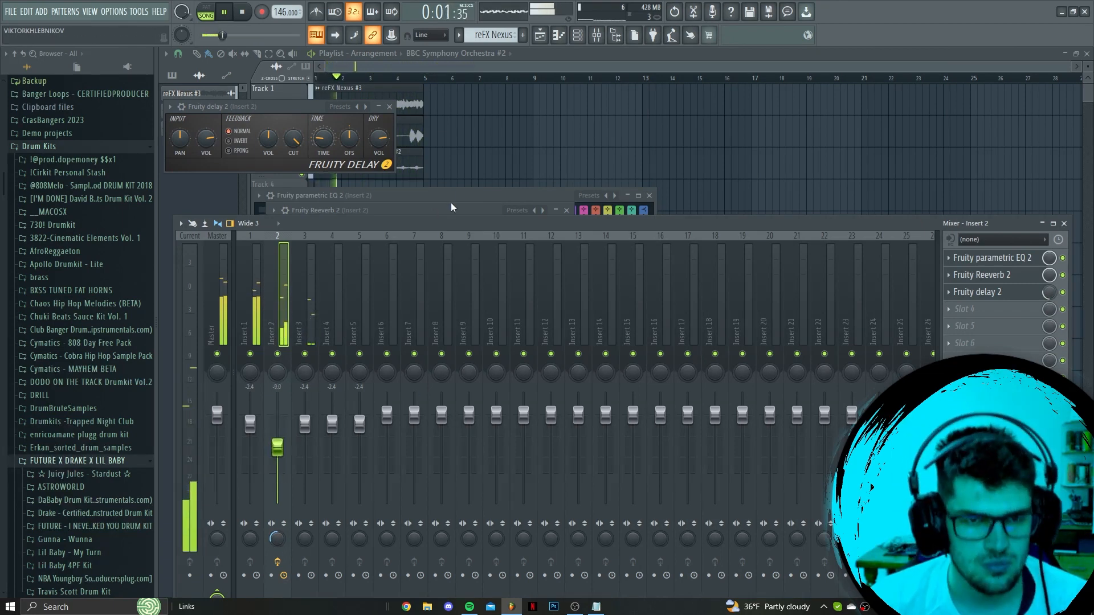
Repeat the three audio clips at bar 5, and place the Sampler pattern on track 4 at bars 1 and 5
key(F12)
key(ctrl+b)
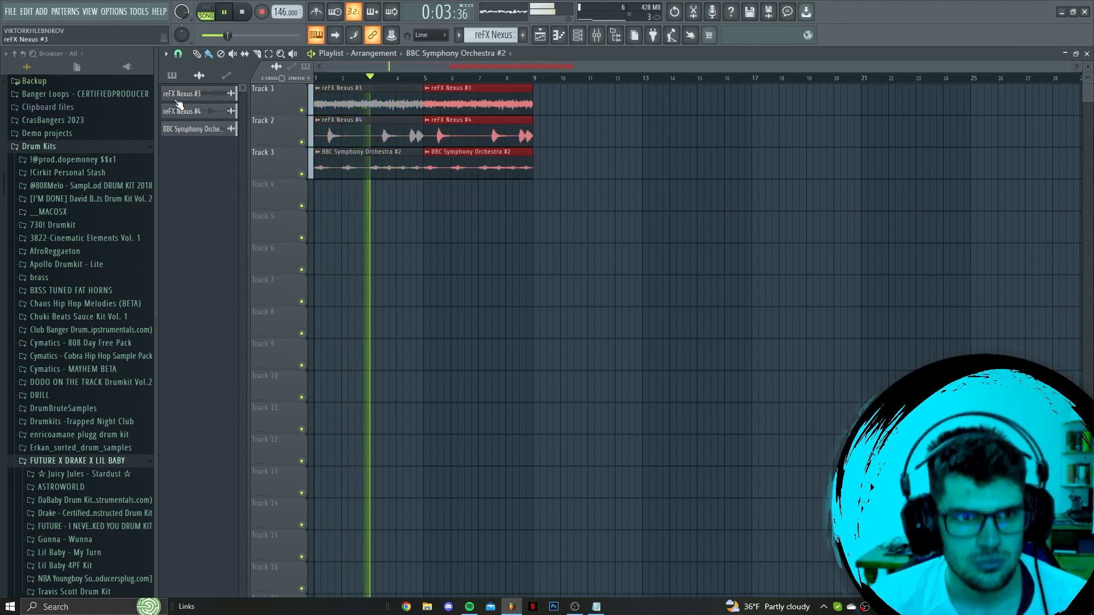
click(172, 76)
drag(201, 100, 419, 205)
key(space)
key(ctrl+b)
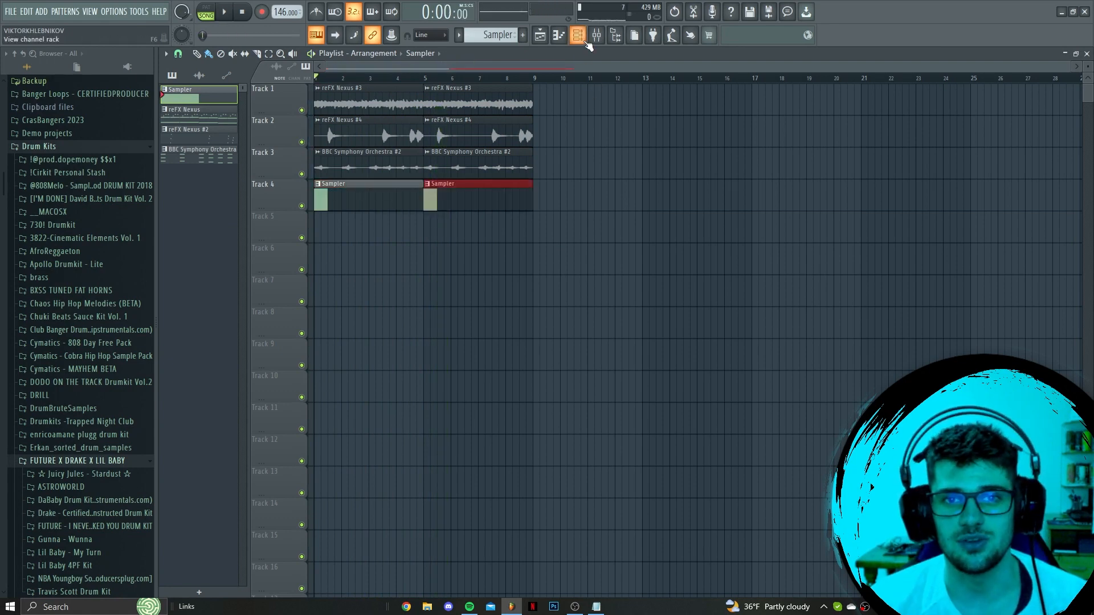
Filter the channel rack to Unsorted and add the Hi Hat [ Pierre ] and Hood Dreams Clp samples from the Lil Baby Low Down folder
click(577, 35)
click(348, 134)
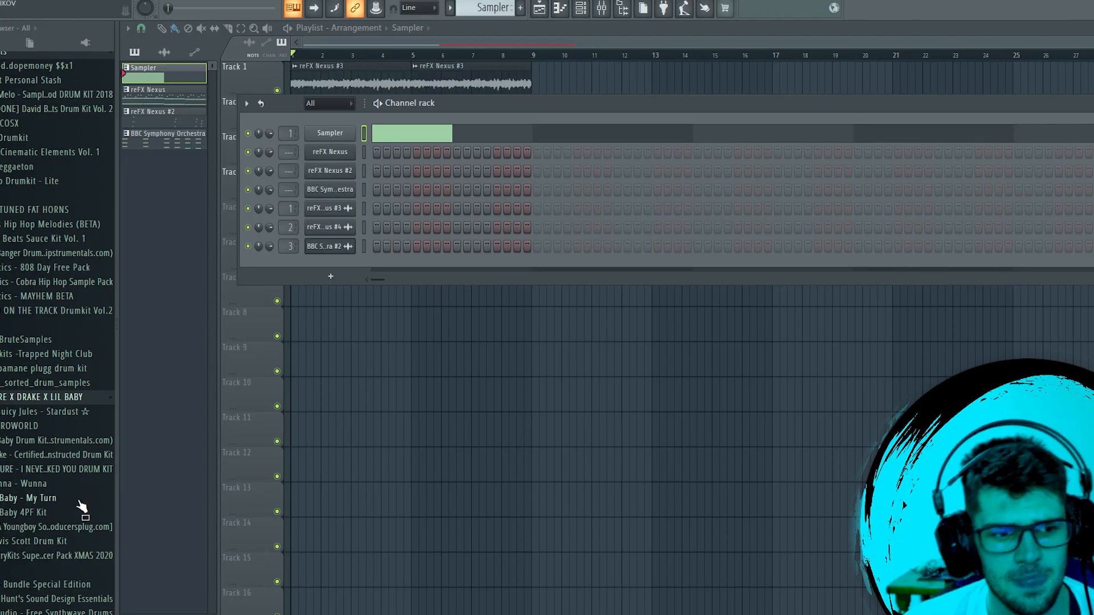
click(77, 501)
click(48, 406)
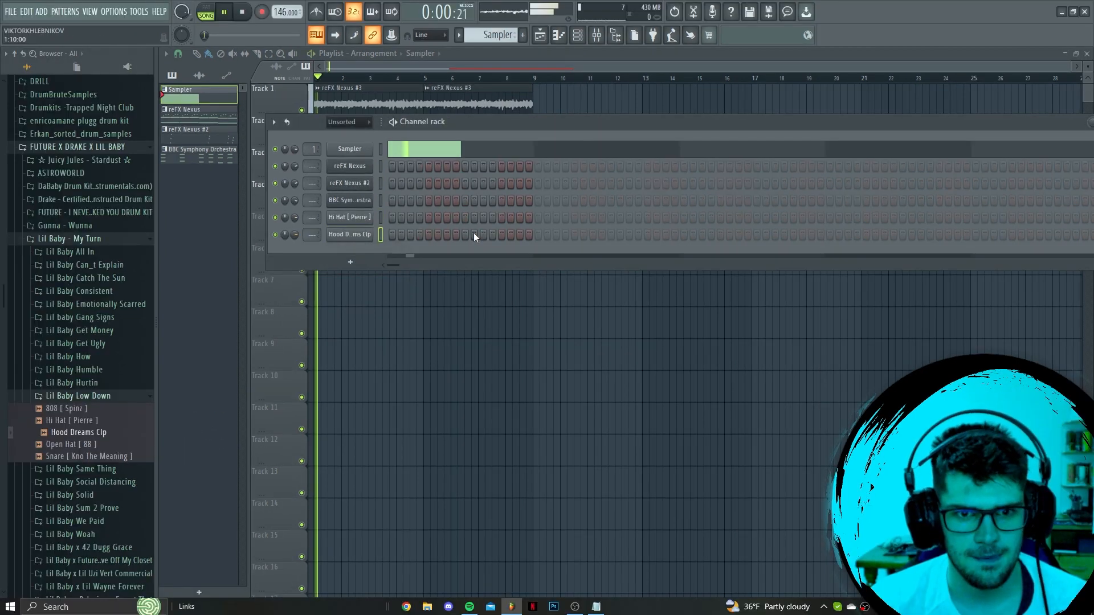
Place the Hood Dreams Clp on the third beat of each of the four bars, at steps 9, 25, 41 and 57
click(457, 227)
click(611, 238)
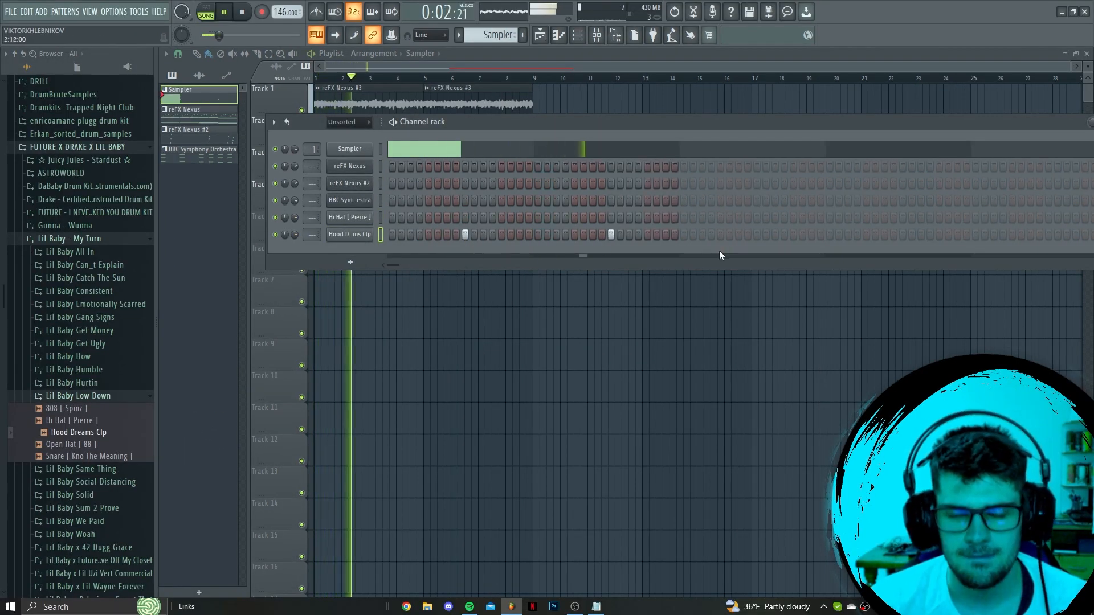
click(757, 236)
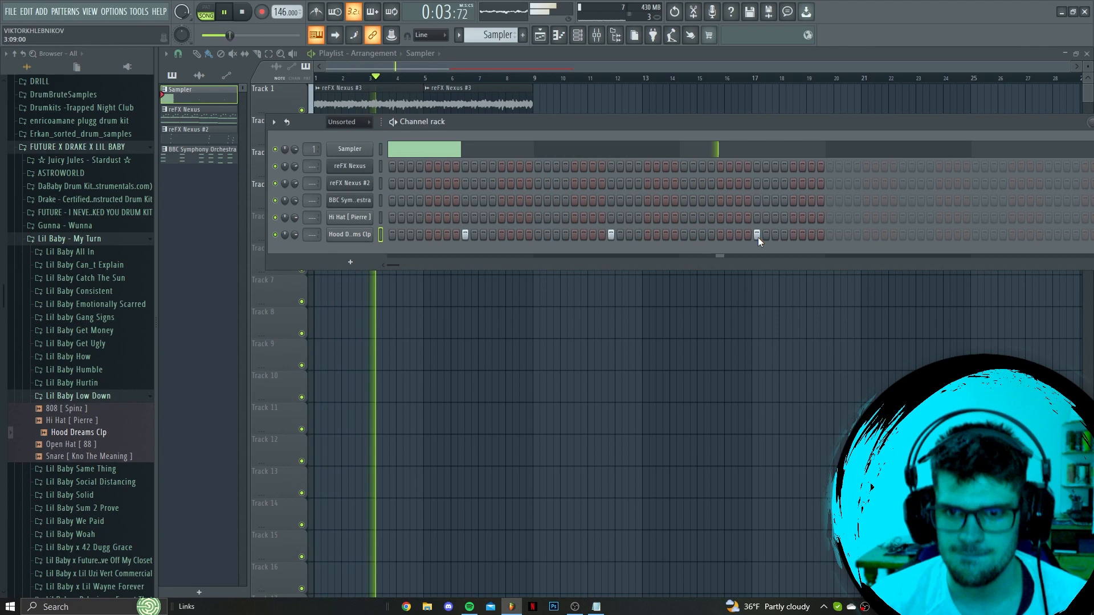
click(902, 236)
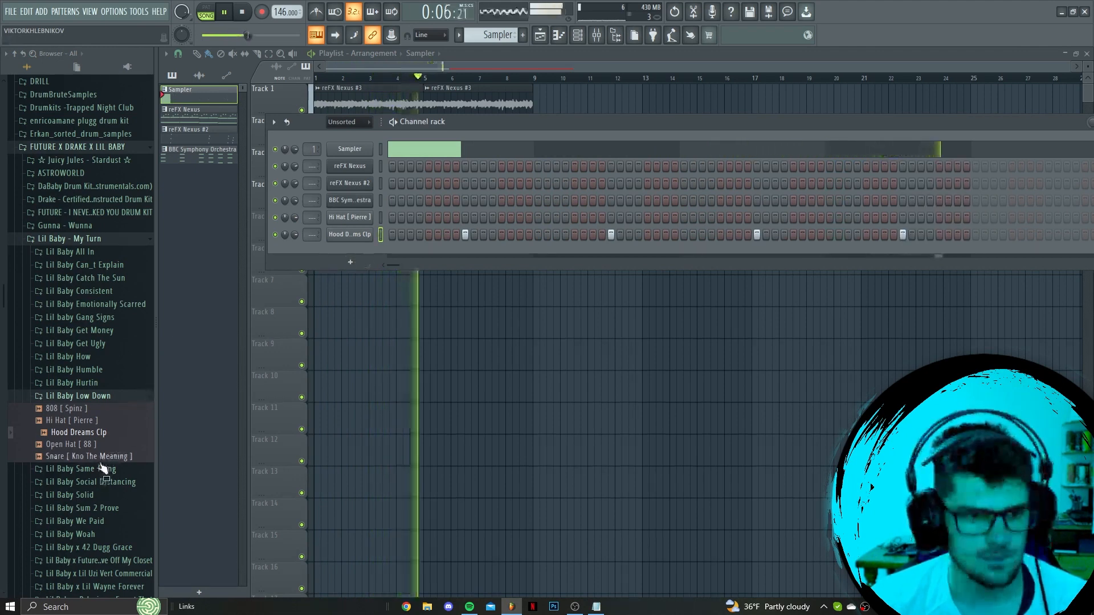
Add the Snare [ Kno The Meaning ], Open Hat [ 88 ] and 808 [ Spinz ] samples from the Lil Baby Low Down folder as channels
drag(79, 456, 359, 259)
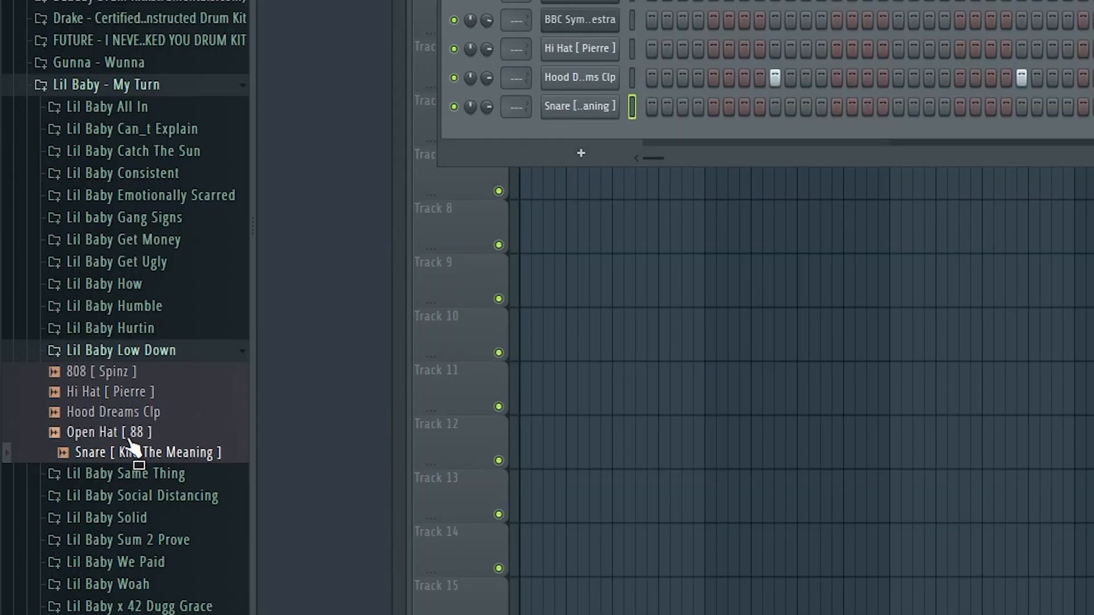
drag(575, 147, 576, 149)
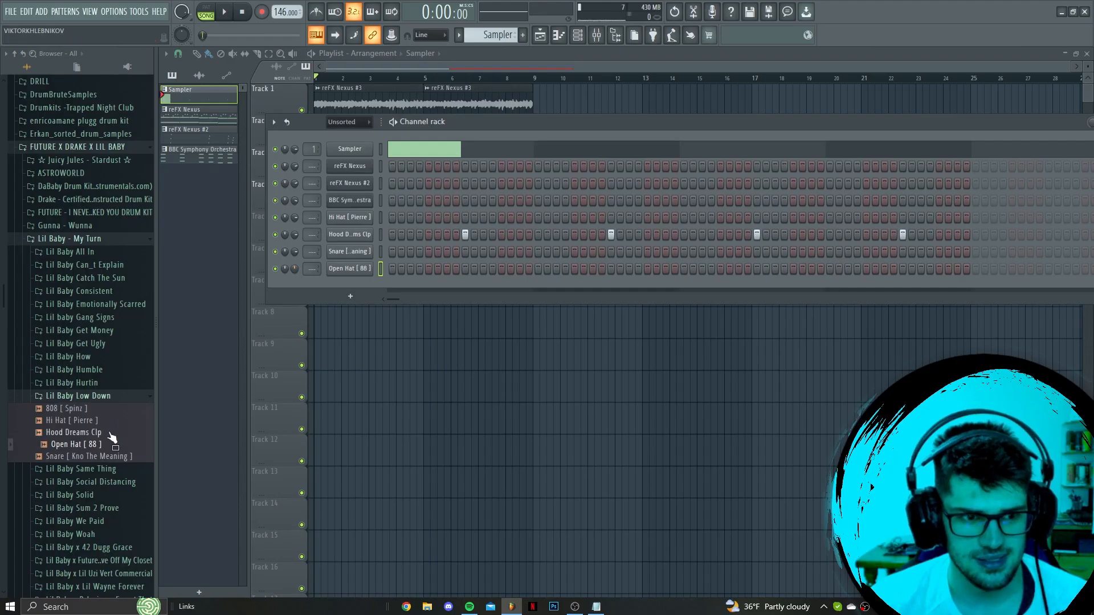
drag(118, 404, 363, 289)
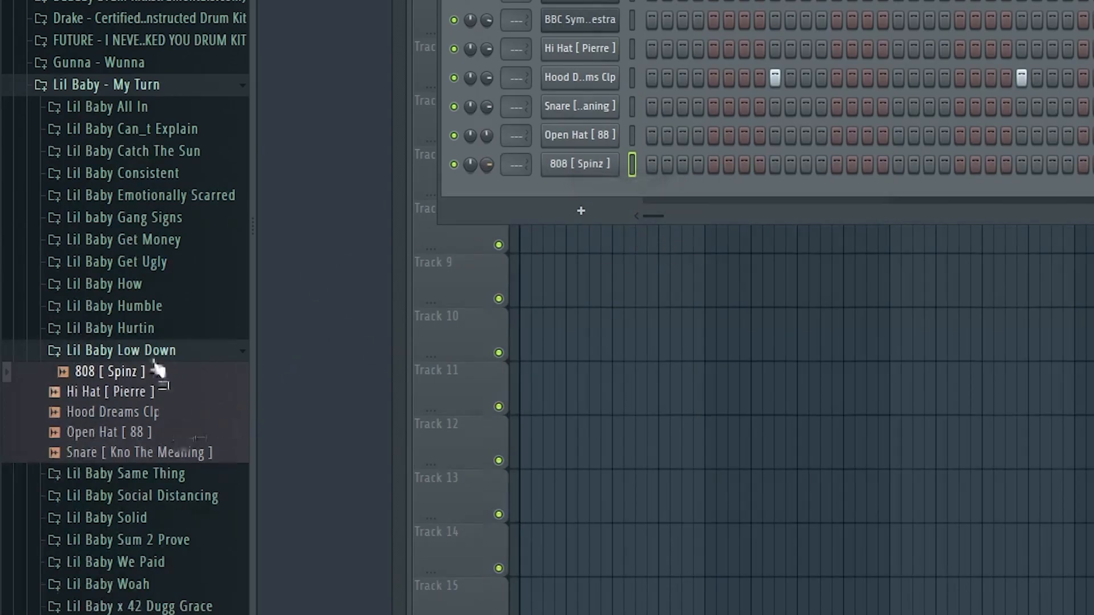
Browse the neighbouring Lil Baby kits and add the Kick [ Rack ] sample from the Lil Baby Humble folder as a channel
click(150, 329)
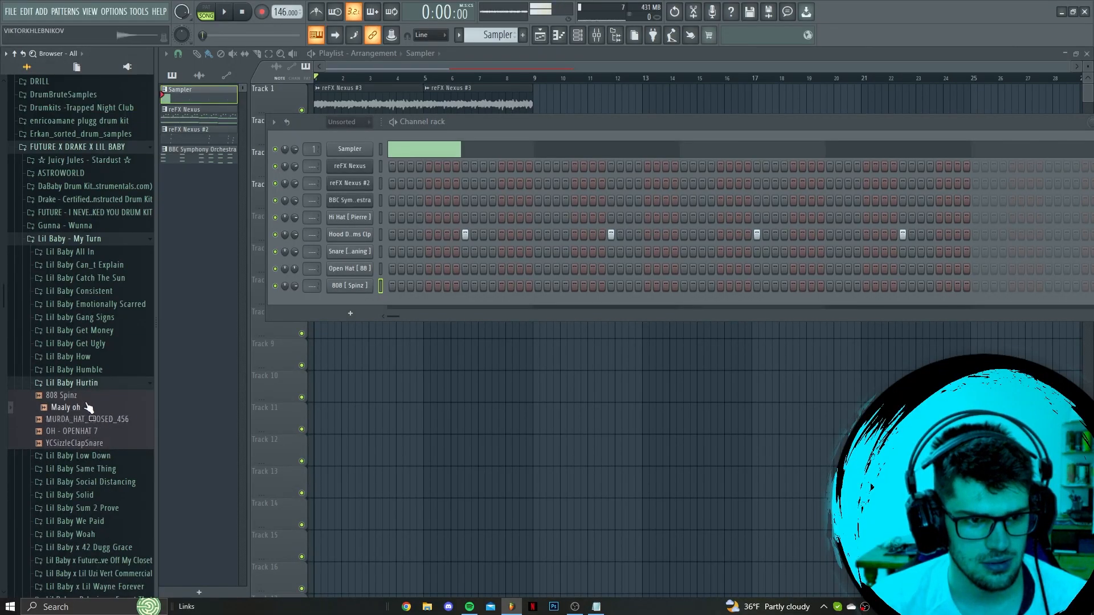
click(87, 371)
drag(87, 430, 372, 305)
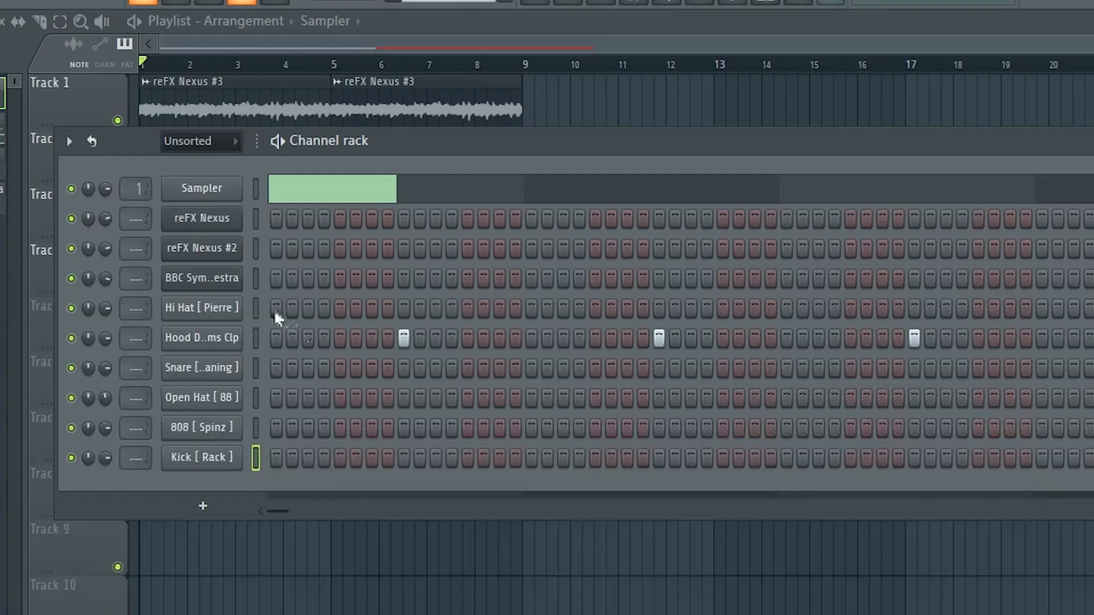
Sequence the Hi Hat [ Pierre ] channel on steps 1, 5, 7, 13, 14, 15, 19, 21 and 23
click(275, 309)
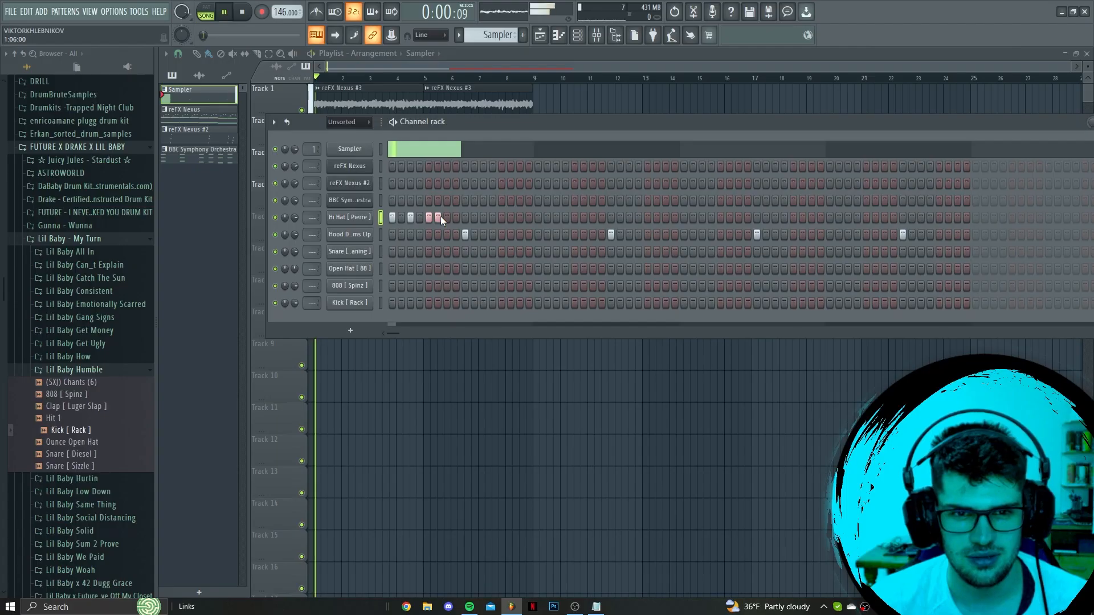
click(201, 308)
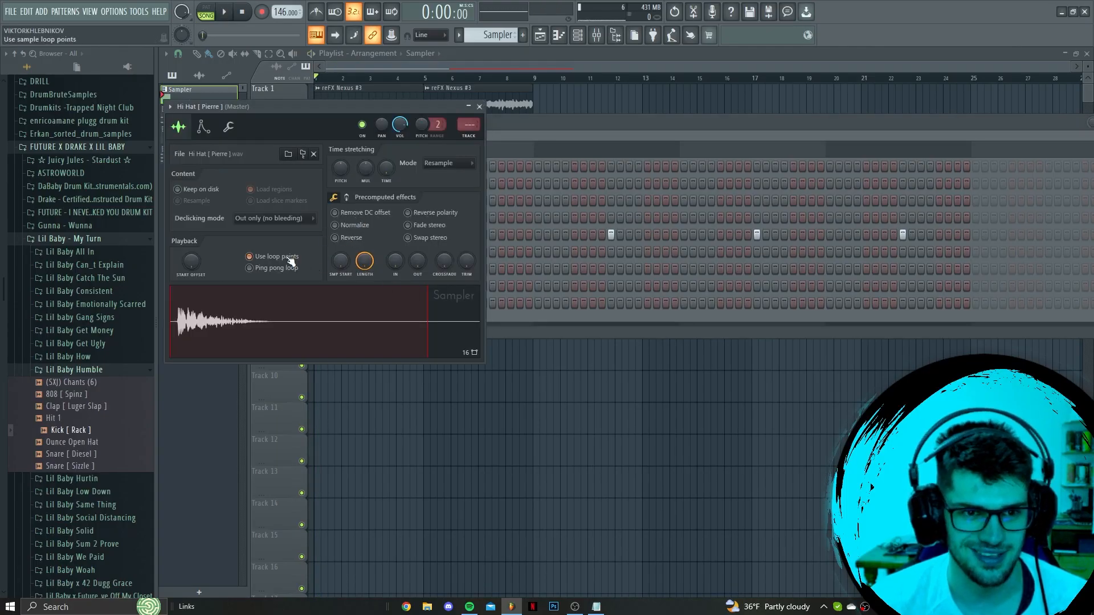
key(space)
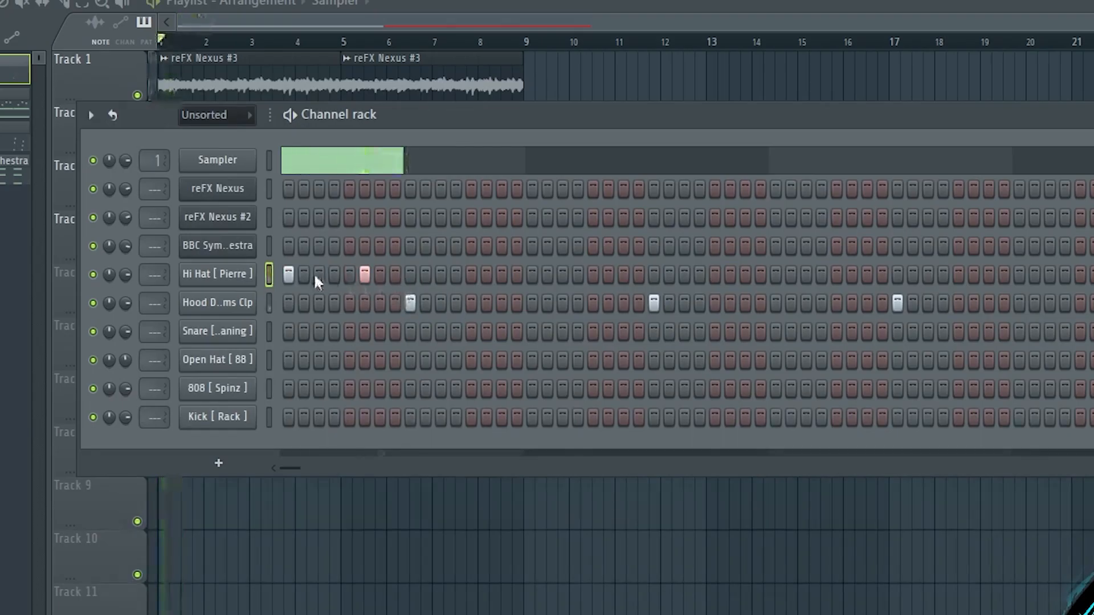
click(349, 276)
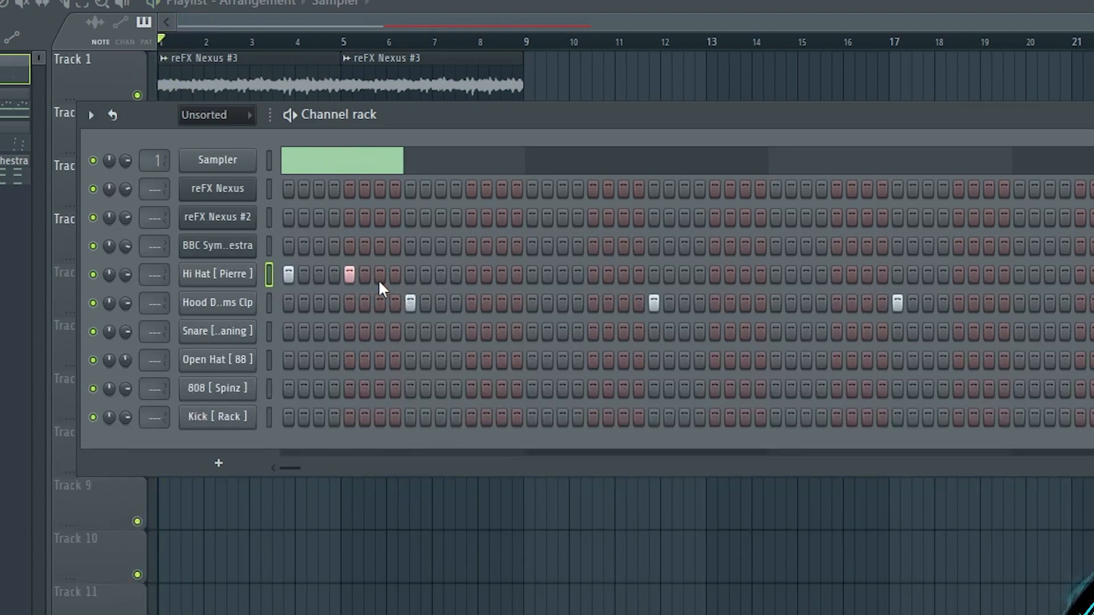
click(472, 276)
click(486, 276)
click(562, 276)
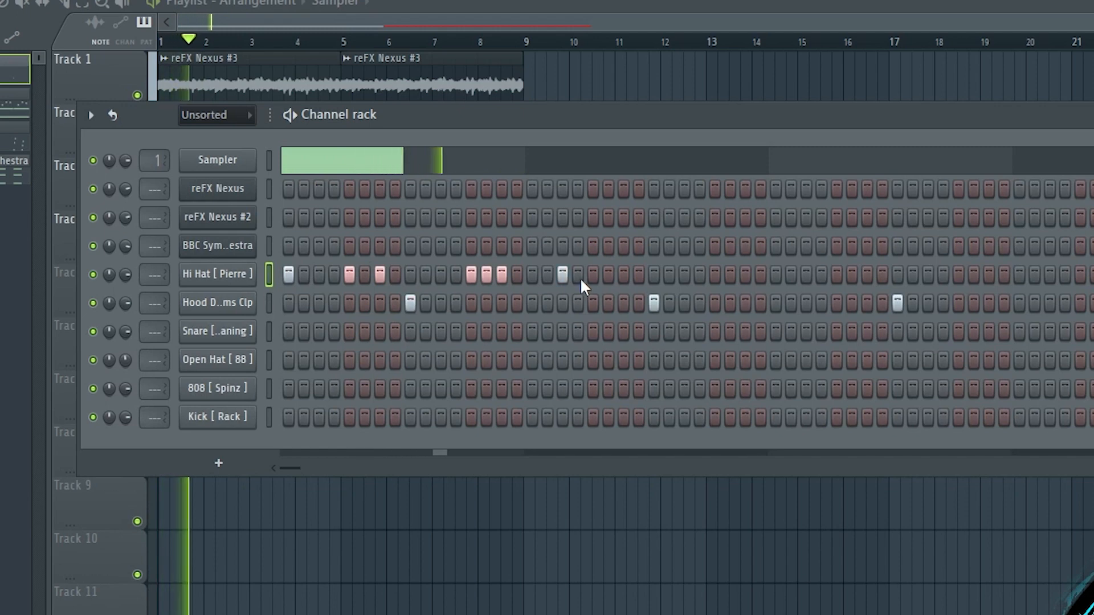
click(593, 276)
click(623, 276)
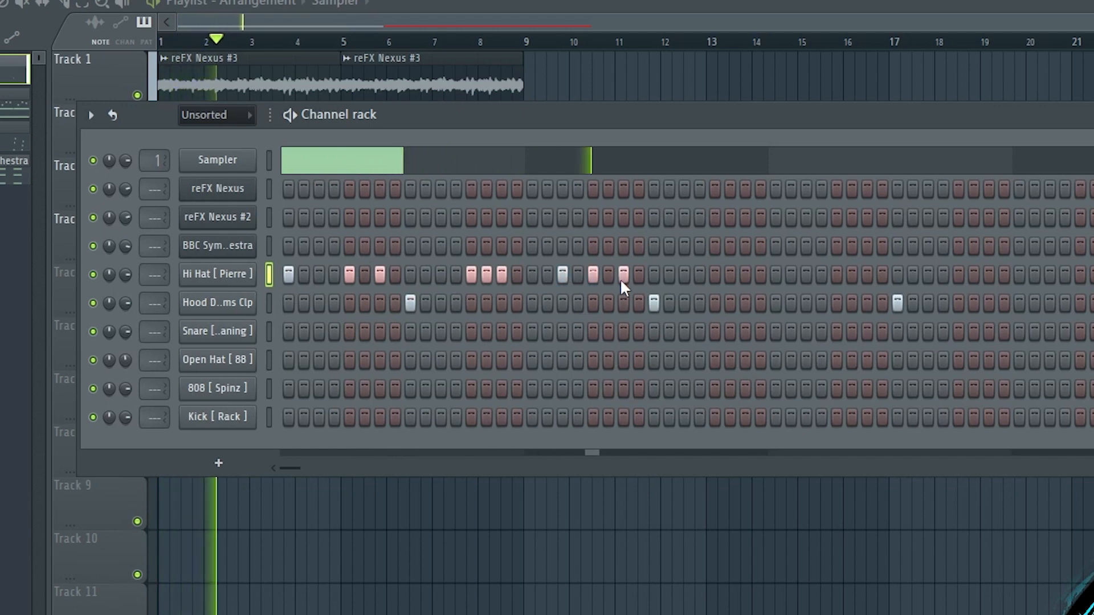
Add four short C5 notes to the hi-hat's piano roll on steps 13 to 16 of bar 2 and even out their velocities
right_click(265, 272)
click(288, 277)
scroll(391, 383, up, 6)
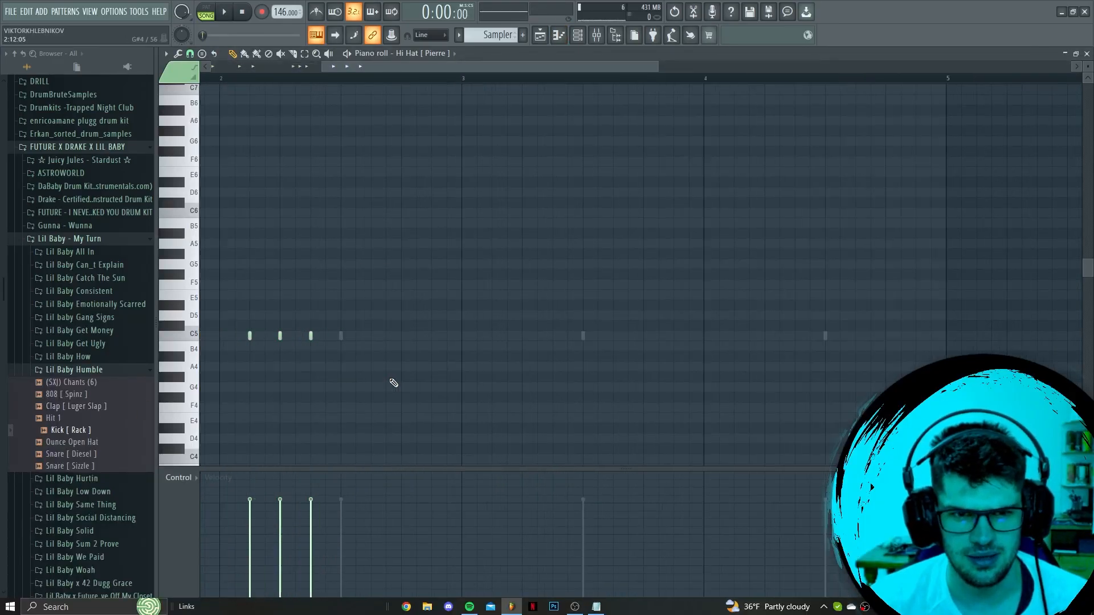
click(463, 336)
drag(520, 336, 416, 336)
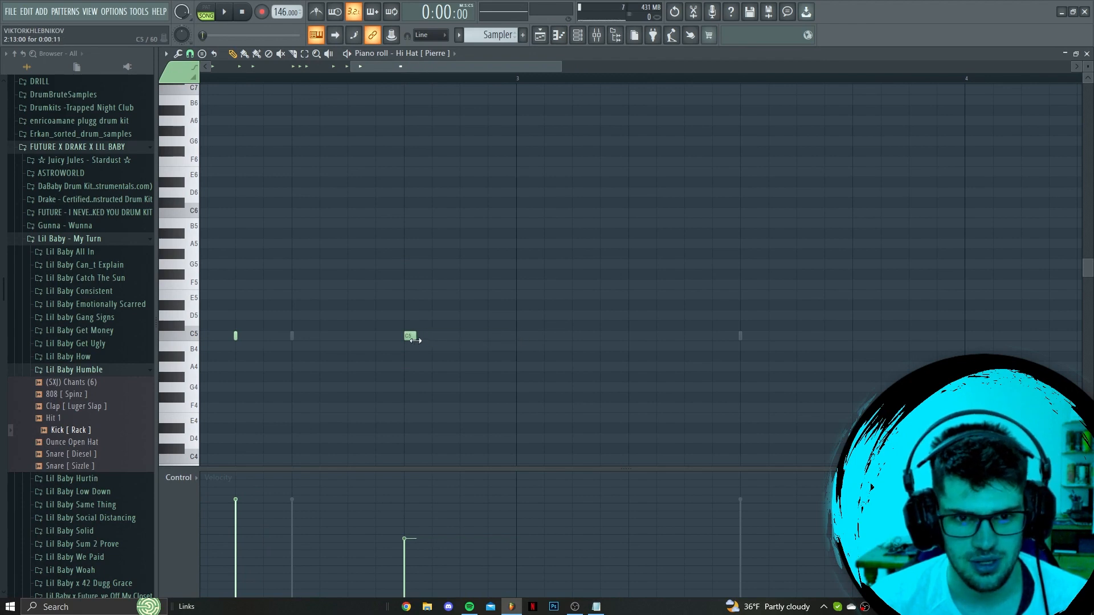
click(437, 336)
click(465, 336)
drag(401, 499, 468, 498)
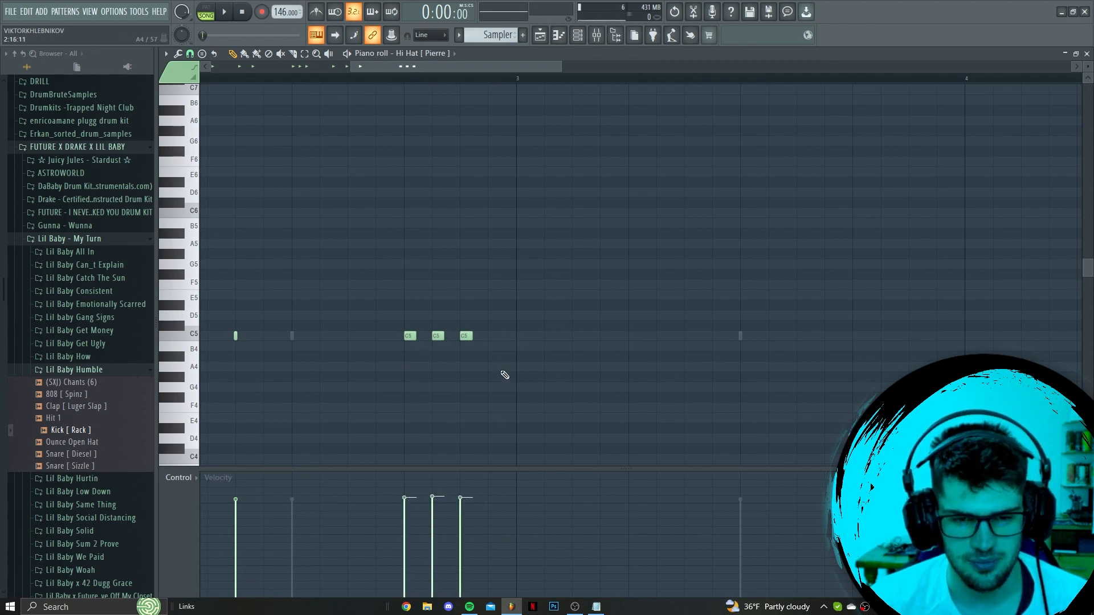
click(493, 336)
key(space)
Duplicate the whole two-bar hi-hat pattern into bars 3 and 4
scroll(468, 355, down, 4)
scroll(457, 357, down, 3)
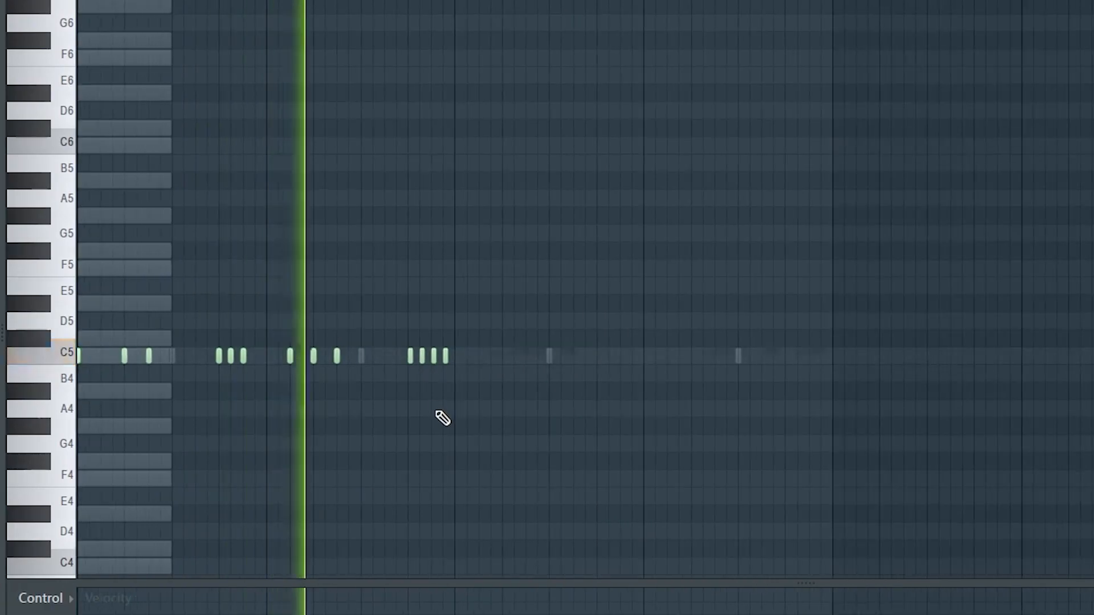
drag(463, 311, 405, 341)
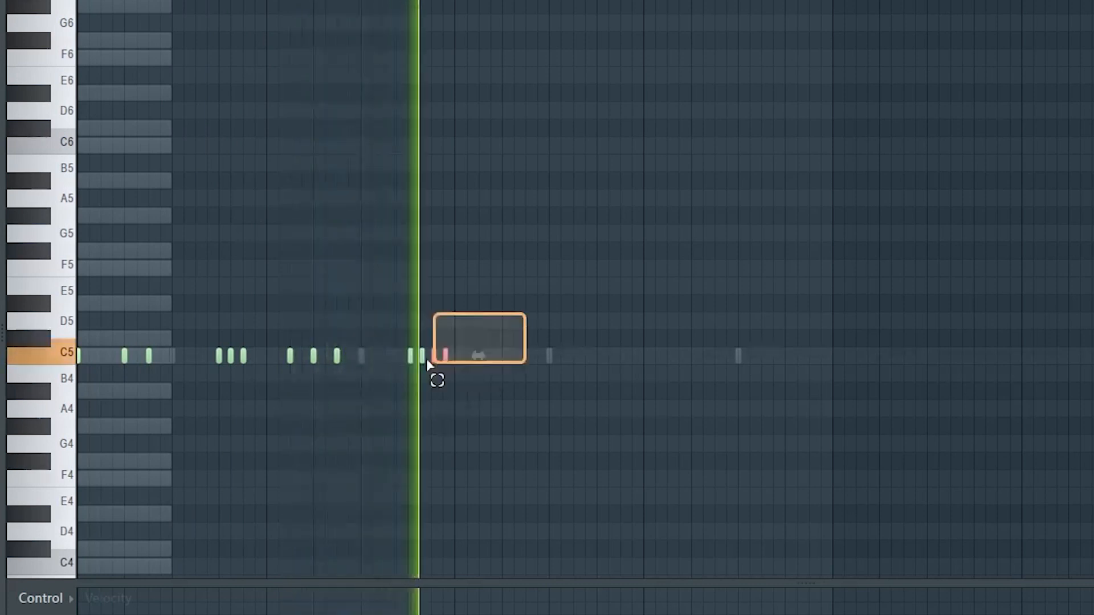
key(ctrl+a)
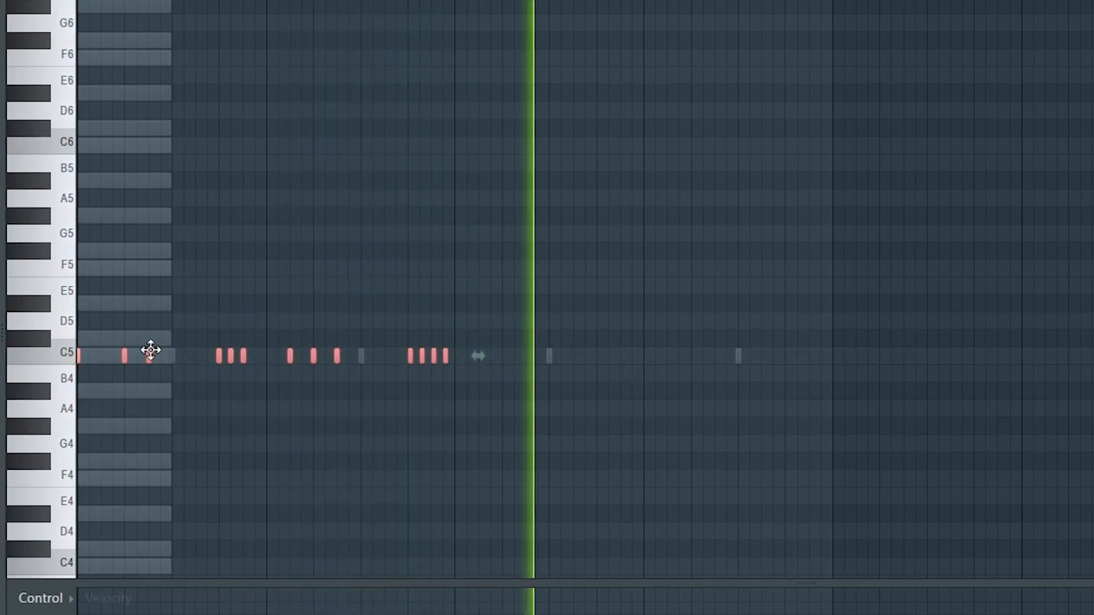
key(ctrl+b)
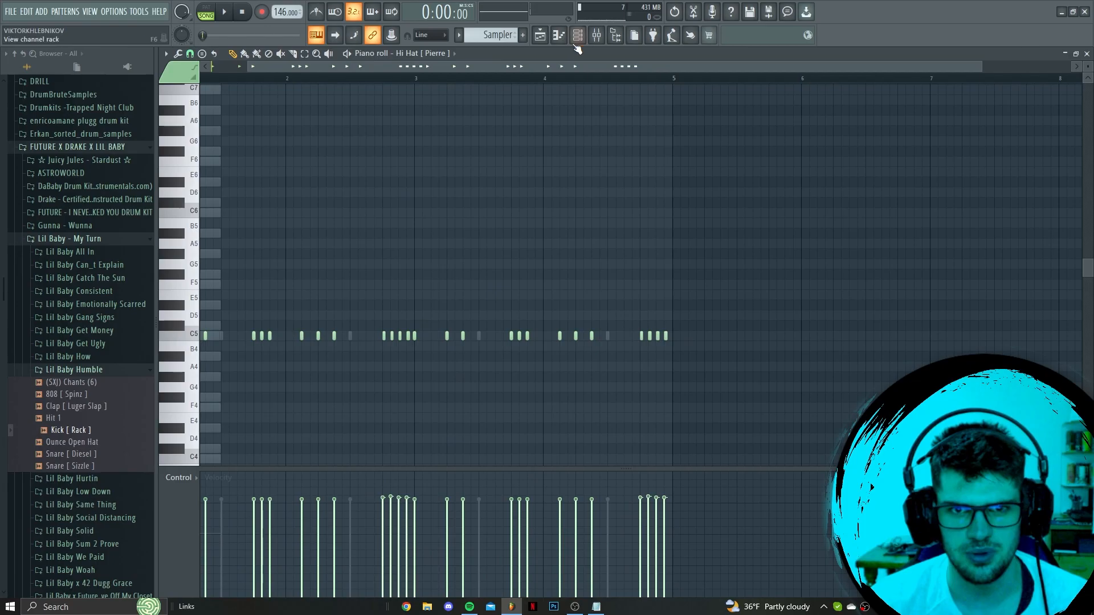
Place the Snare [ Kno The Meaning ] hits on steps 19, 47 and 51 in the channel rack
key(F6)
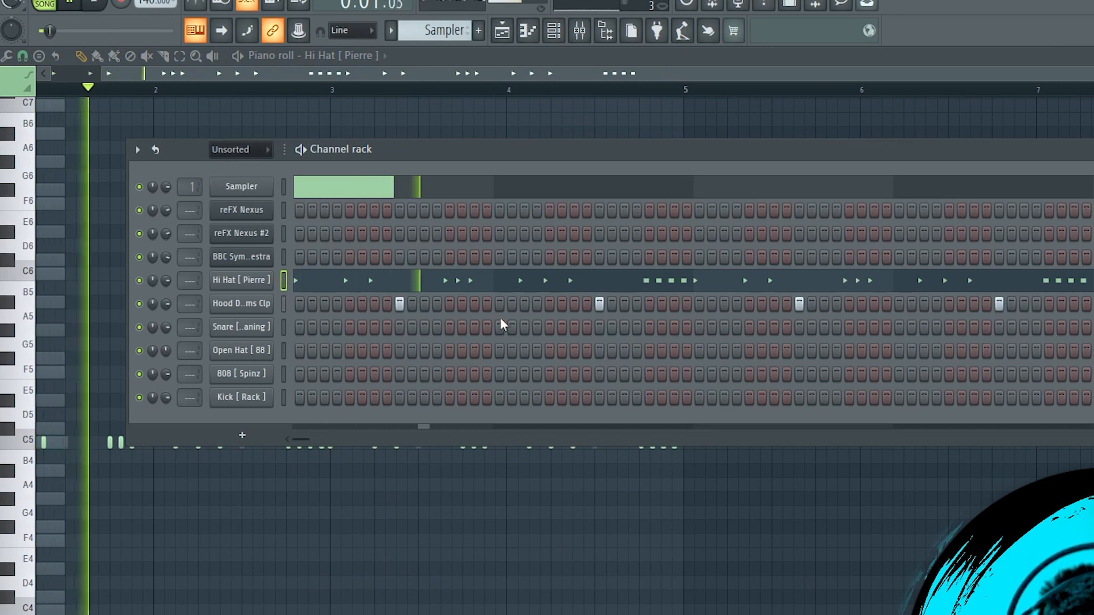
click(524, 326)
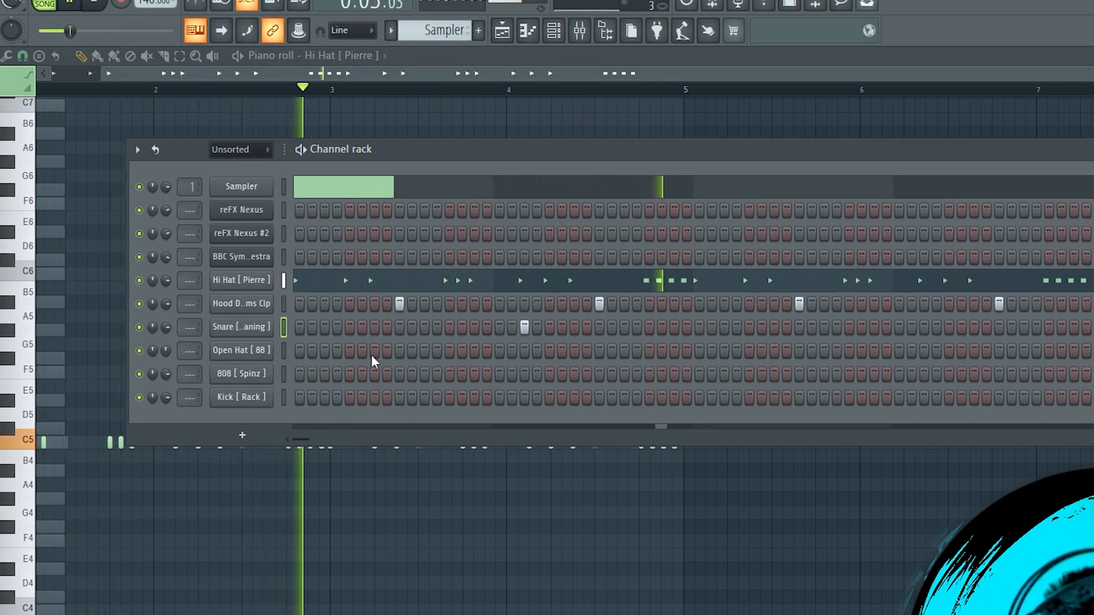
click(874, 327)
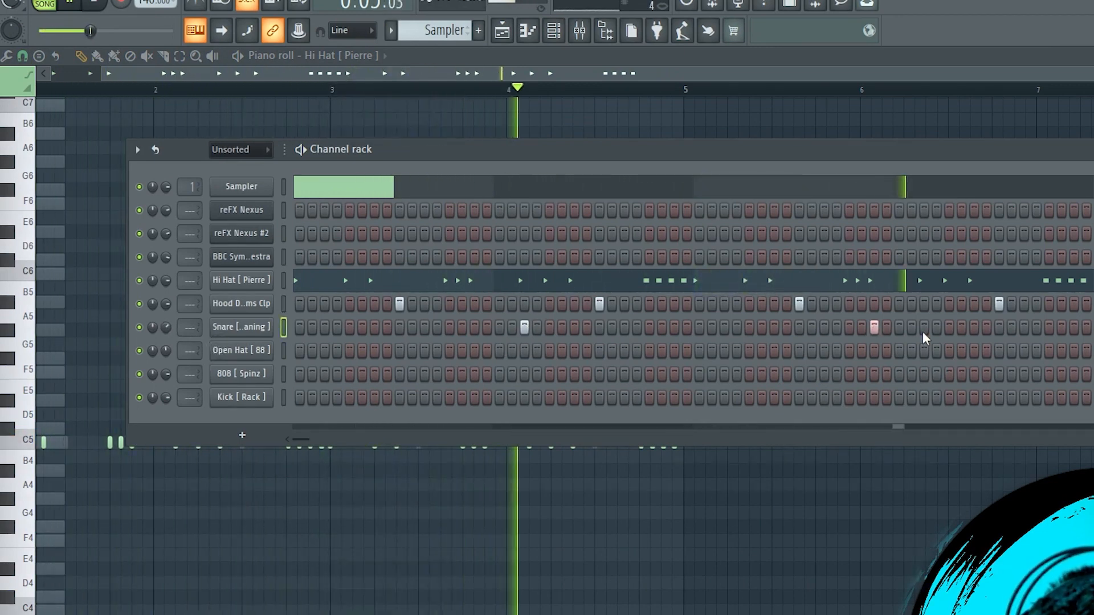
click(924, 327)
Add a slight fade-out to the snare sample in its sampler settings
click(251, 327)
drag(375, 391, 375, 386)
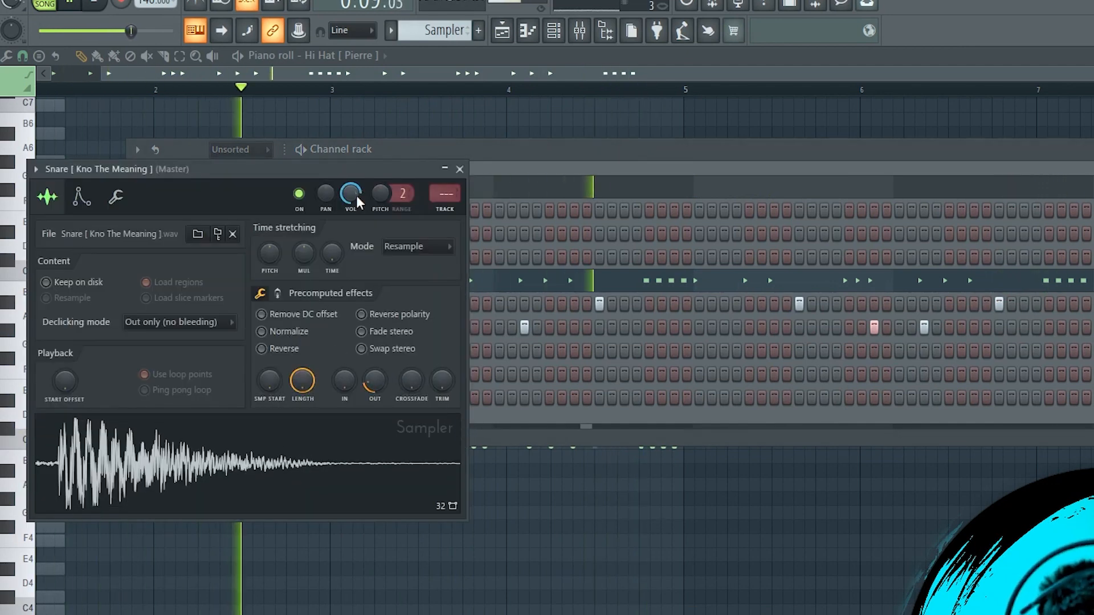
key(Escape)
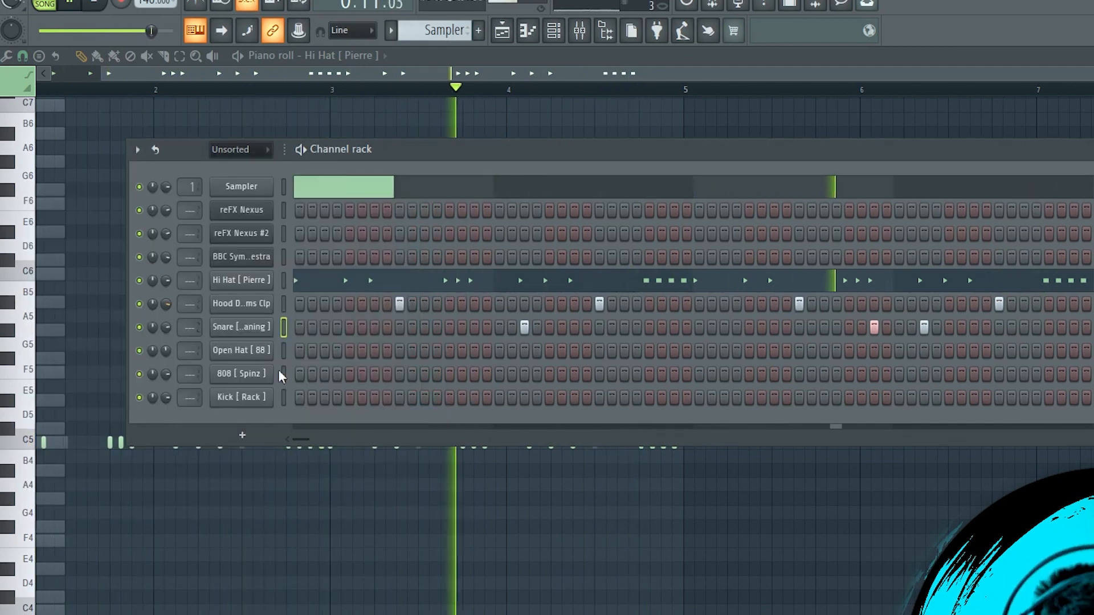
Place the Kick [ Rack ] hits on steps 1, 21, 33, 39, 53 and 59
click(299, 398)
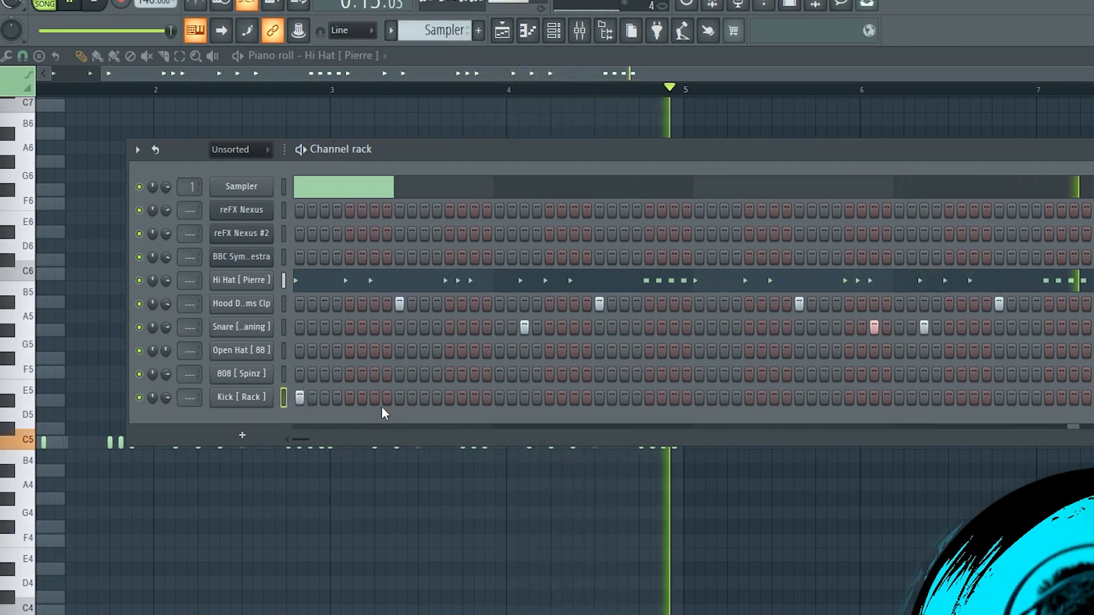
click(550, 397)
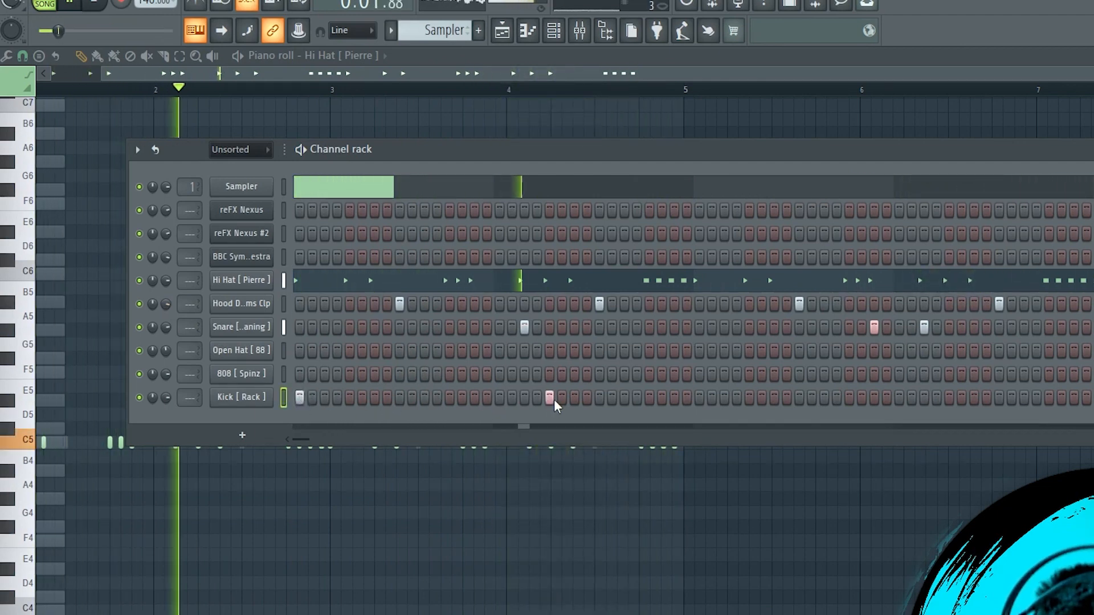
click(699, 397)
click(773, 397)
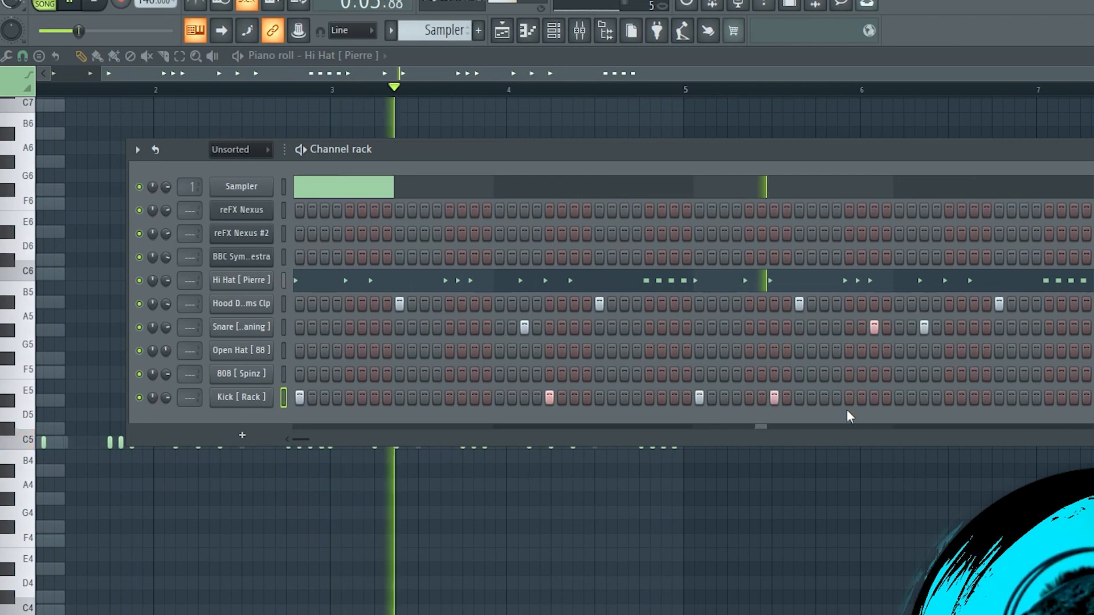
click(948, 397)
click(1024, 397)
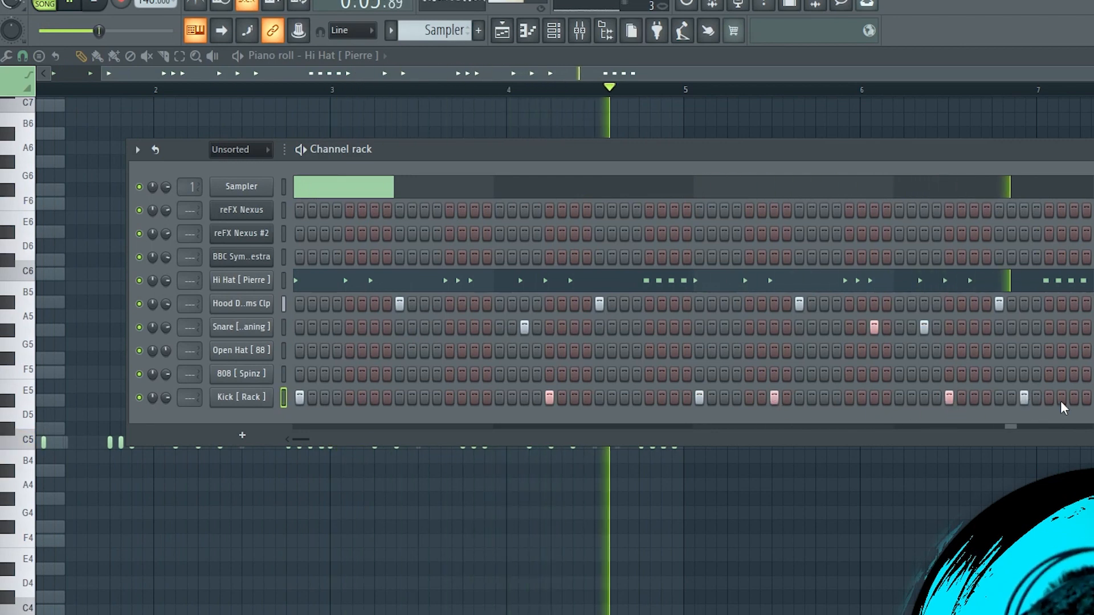
Boost the Kick [ Rack ] sample slightly in its sampler settings and set the 808 [ Spinz ] channel to cut itself
click(266, 394)
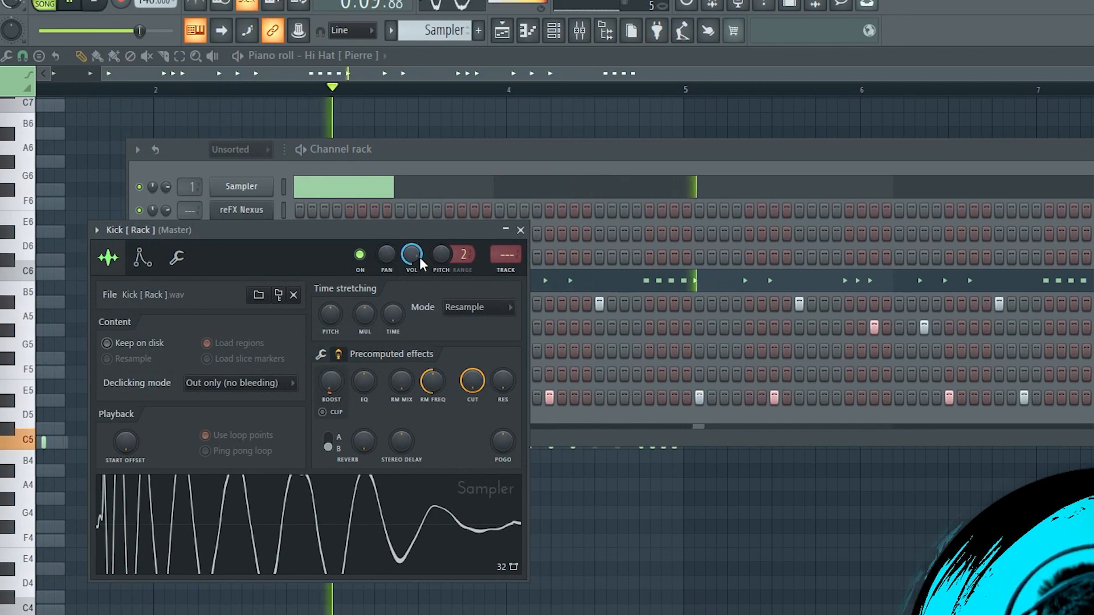
key(Escape)
right_click(252, 377)
click(327, 474)
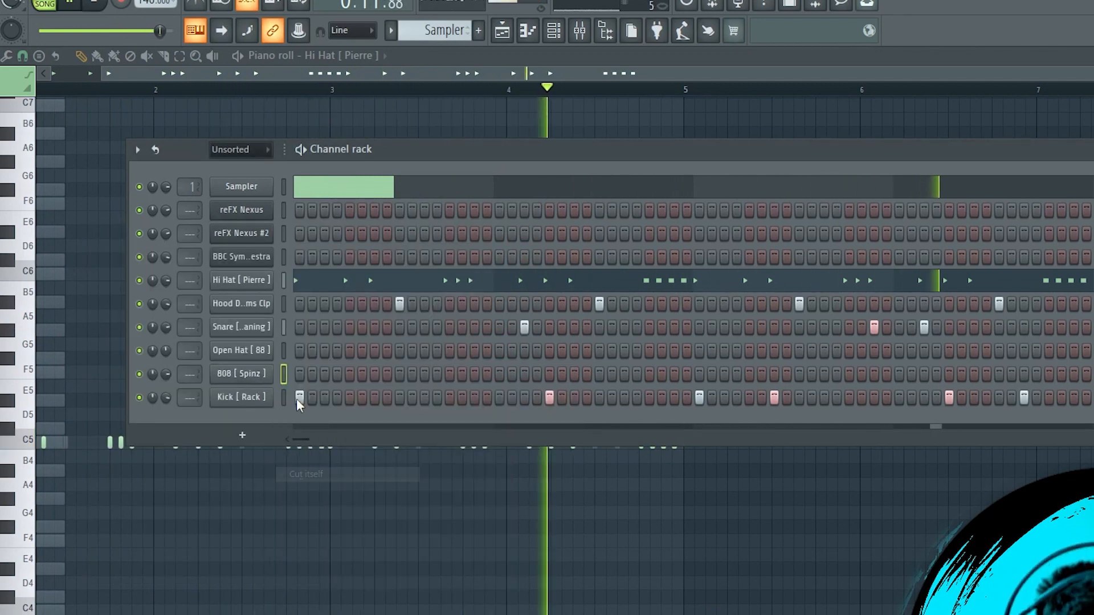
Copy all the kick notes in the piano roll and raise the velocities of the kick notes to the maximum
right_click(296, 398)
click(297, 395)
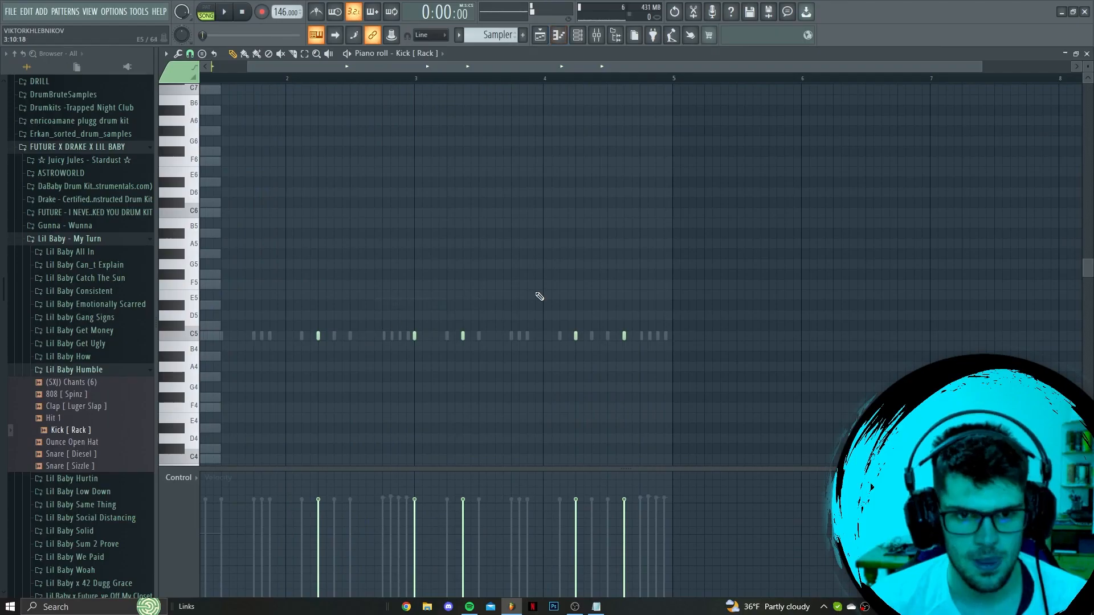
key(ctrl+a)
scroll(420, 271, down, 2)
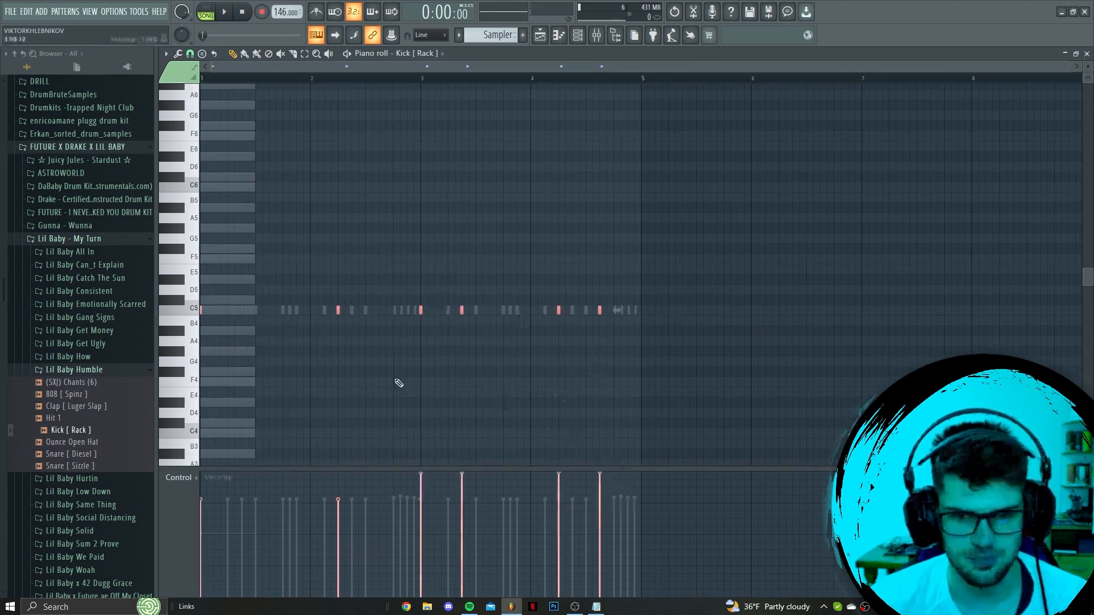
drag(398, 382, 198, 393)
Set the Kick [ Rack ] channel volume to 80% while listening to the beat
key(space)
click(580, 35)
drag(294, 303, 295, 300)
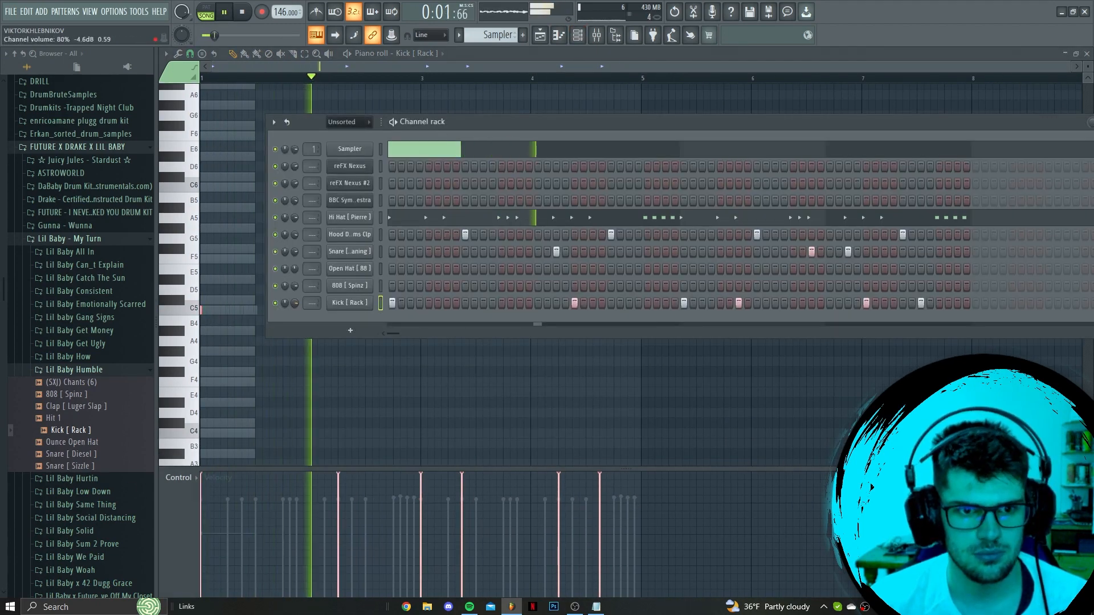
key(space)
Paste the kick notes into the 808 [ Spinz ] piano roll, moving the bar 2 note to C#5 and the last bar 4 note to A#4
right_click(367, 285)
click(399, 288)
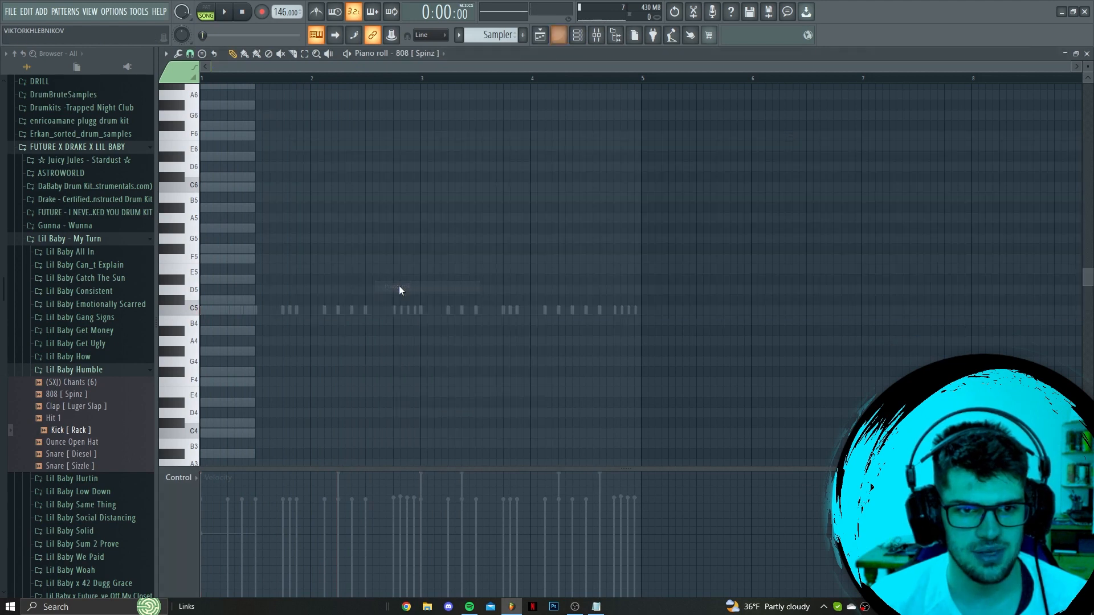
key(space)
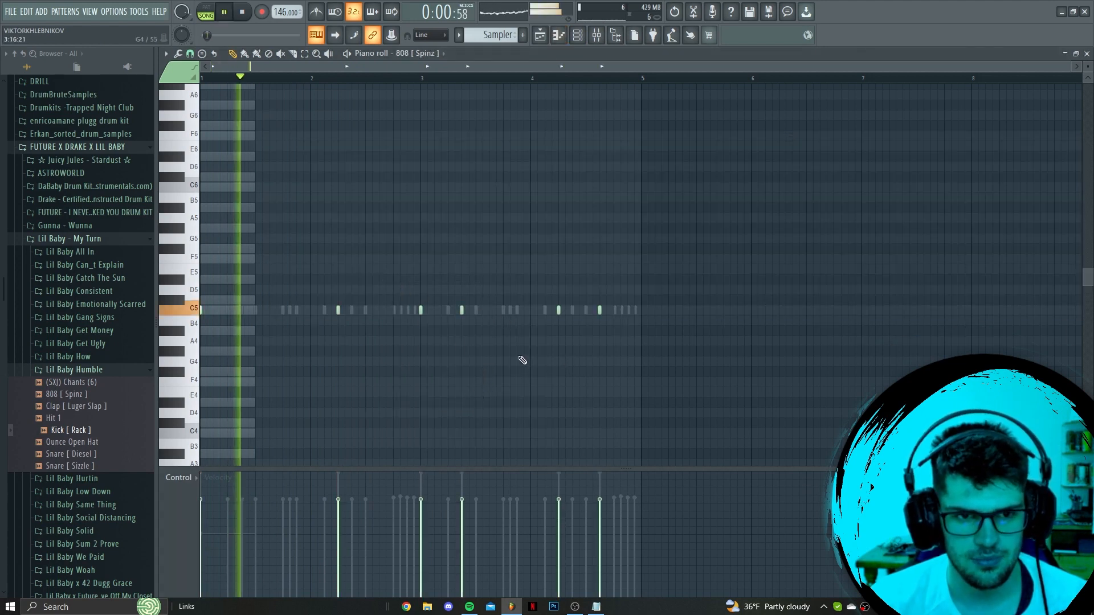
drag(340, 314, 338, 303)
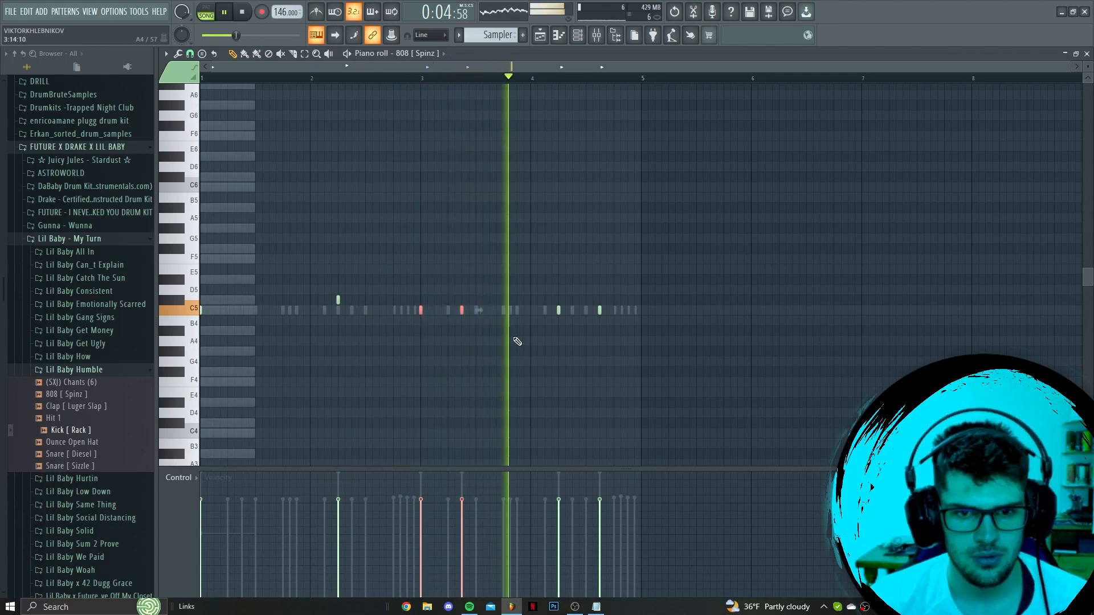
drag(598, 310, 594, 329)
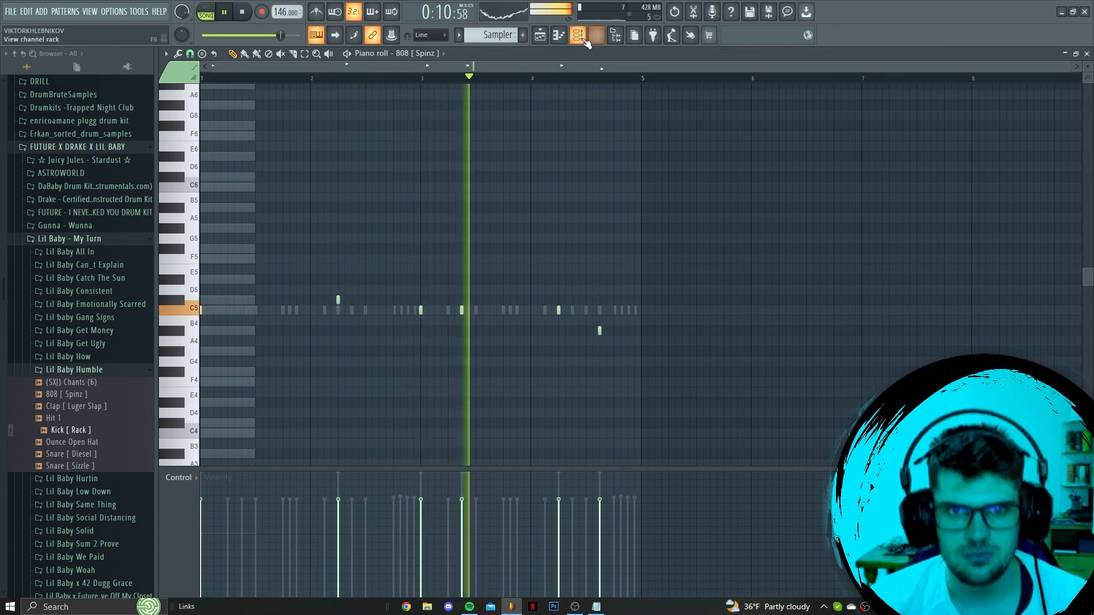
Add a fade-out to the snare sample and to the Open Hat [ 88 ] sample in their sampler settings
key(F6)
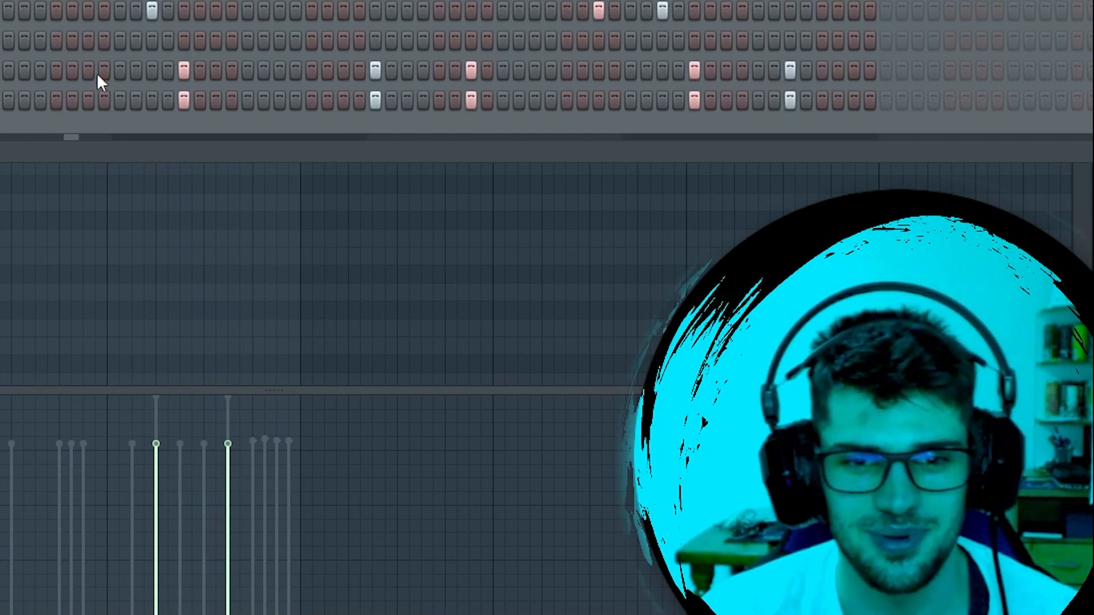
click(346, 252)
drag(462, 306, 462, 287)
key(Escape)
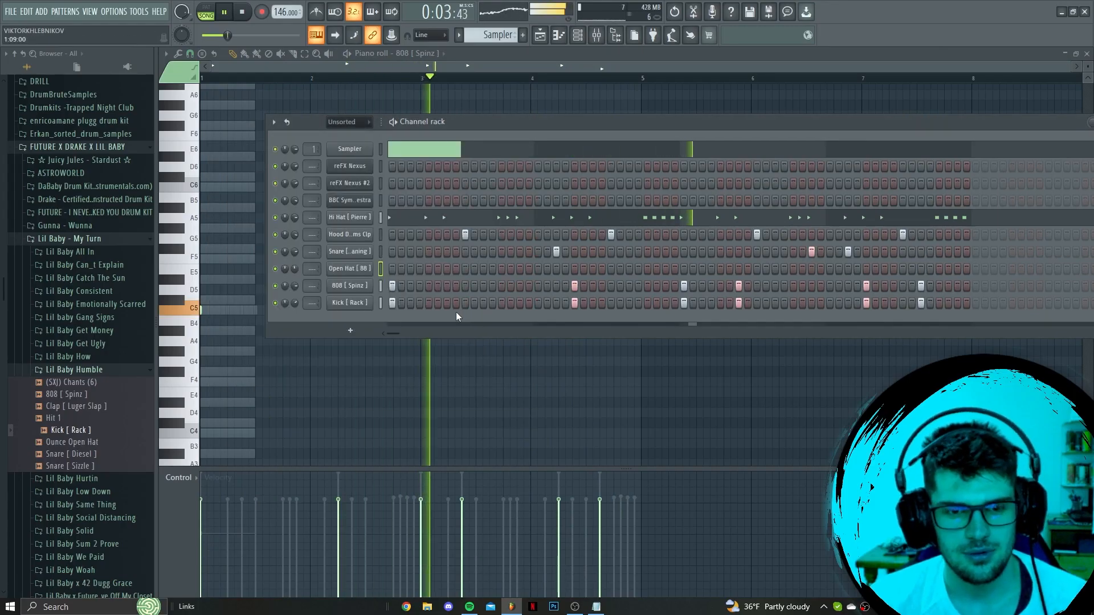
click(370, 269)
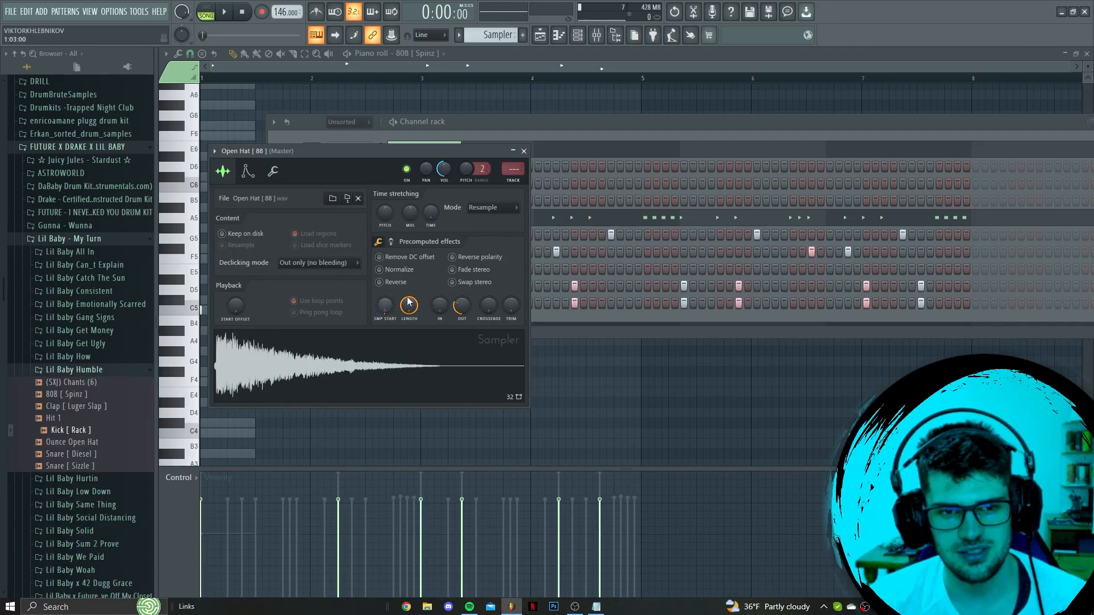
key(Escape)
Place Open Hat [ 88 ] hits on steps 1, 33 and 59, in line with the kick, while playing the beat
click(392, 269)
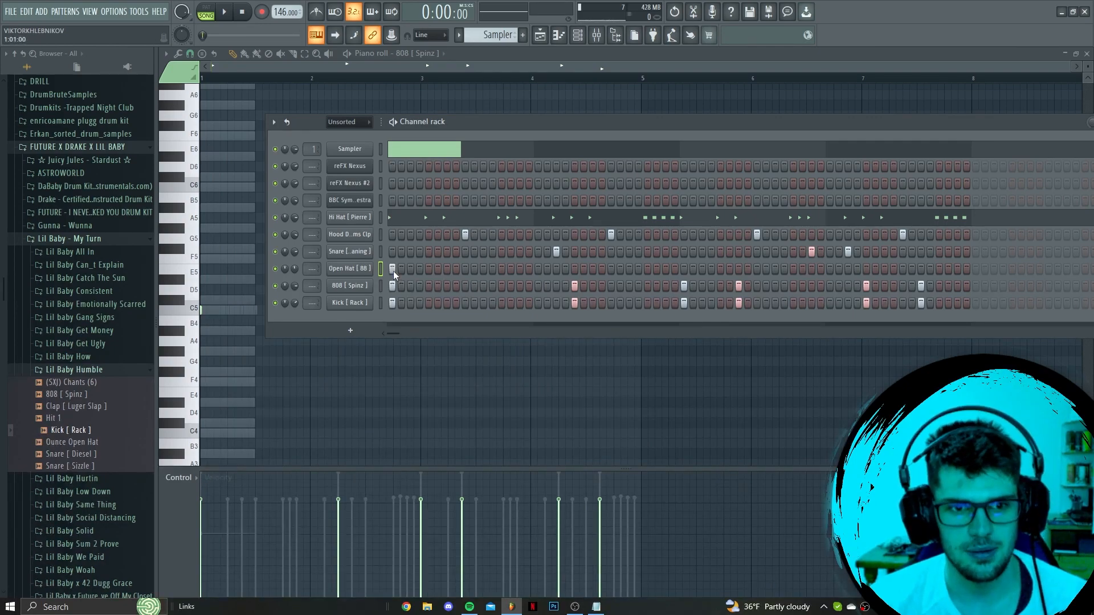
key(space)
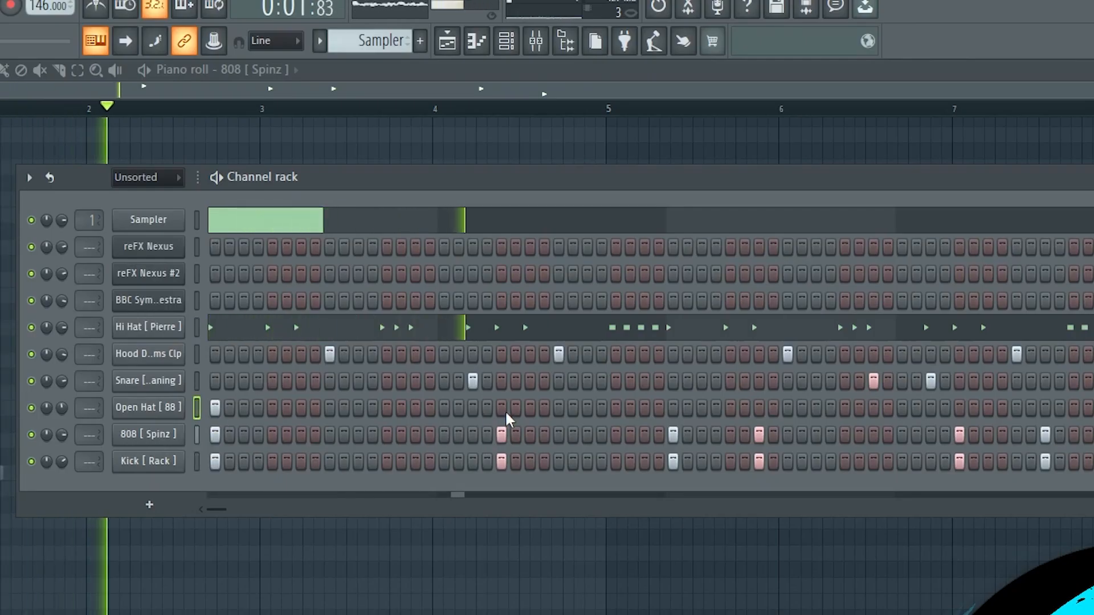
click(673, 407)
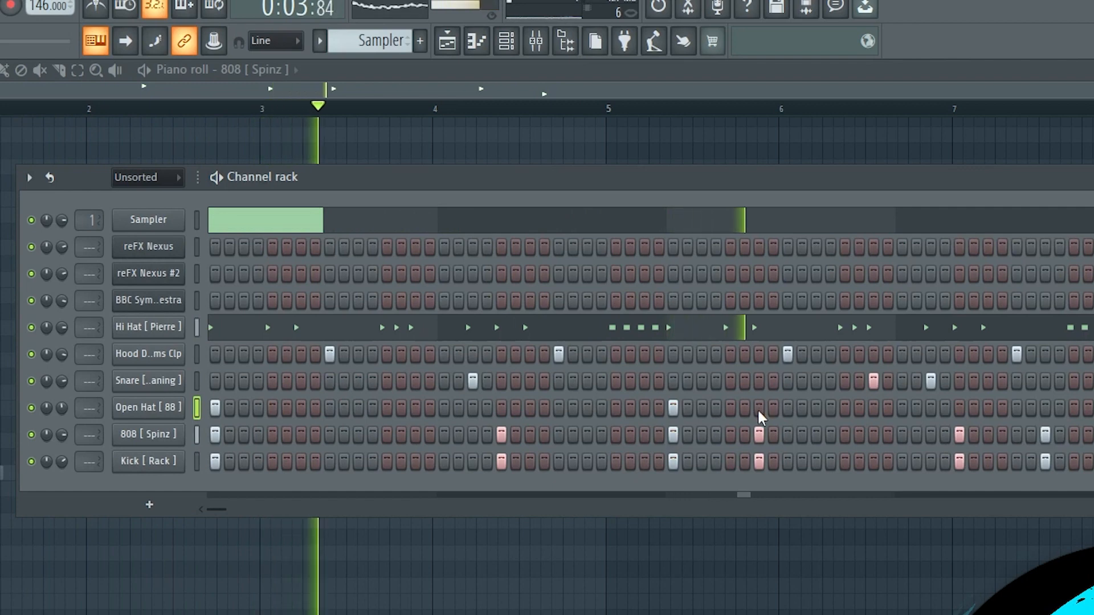
click(1045, 407)
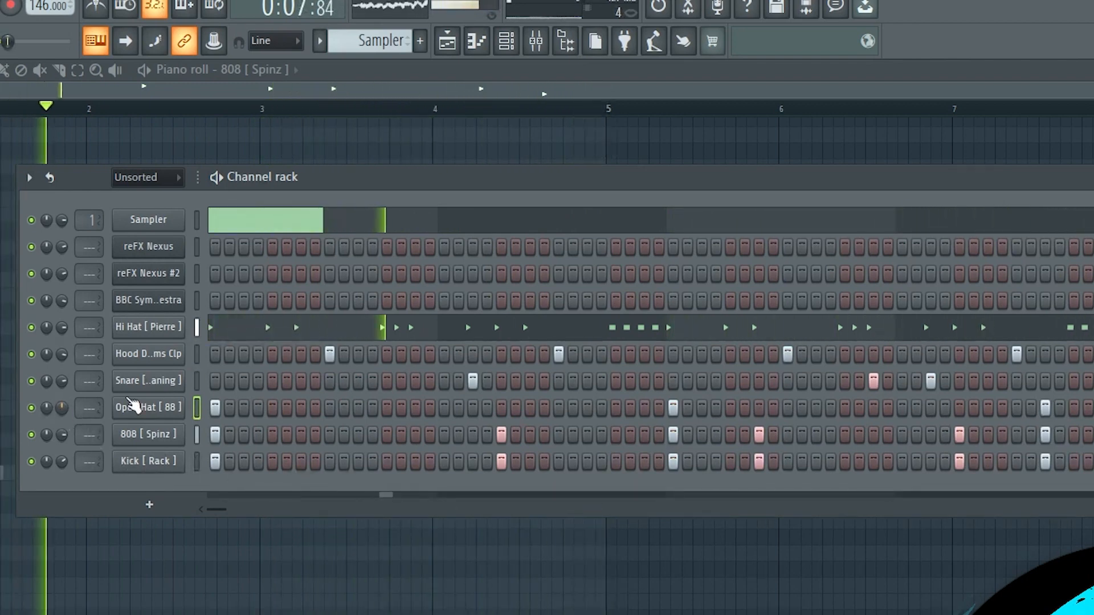
Split the Sampler drum pattern by channel into separate patterns and hide the channel rack
click(323, 43)
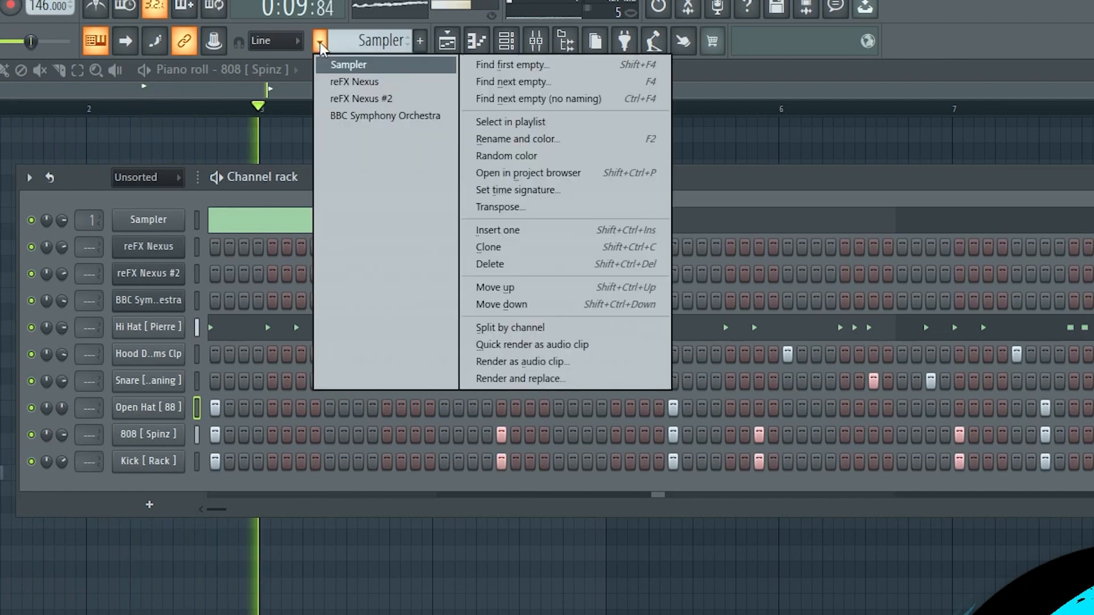
click(542, 325)
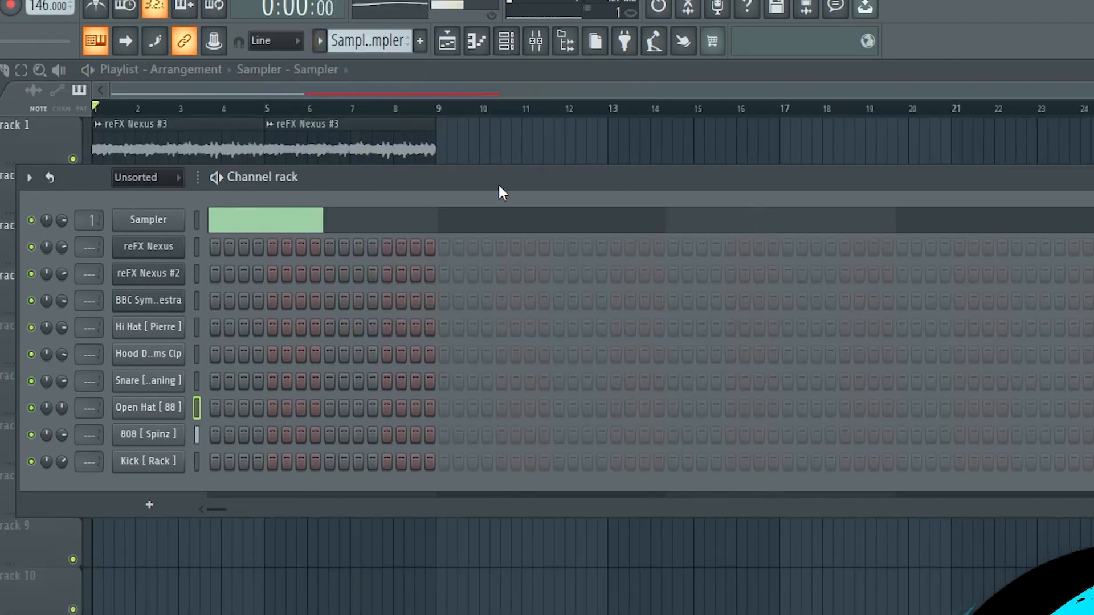
click(506, 43)
Select all playlist clips in bars 1 to 8 and duplicate them three times to fill the arrangement through bar 32
drag(504, 365, 114, 120)
key(ctrl+b)
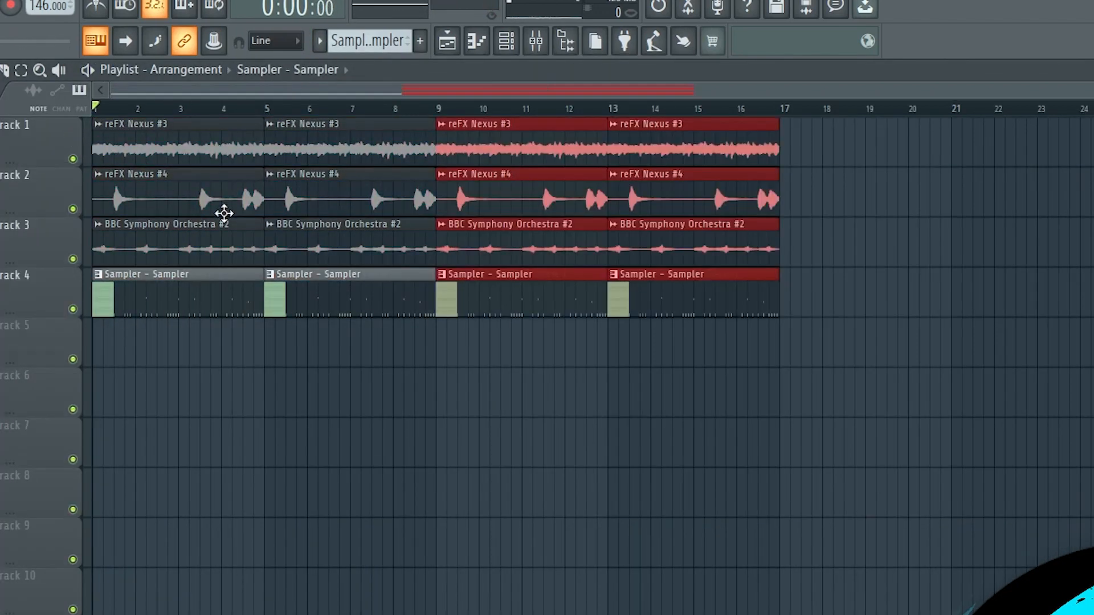
key(ctrl+b)
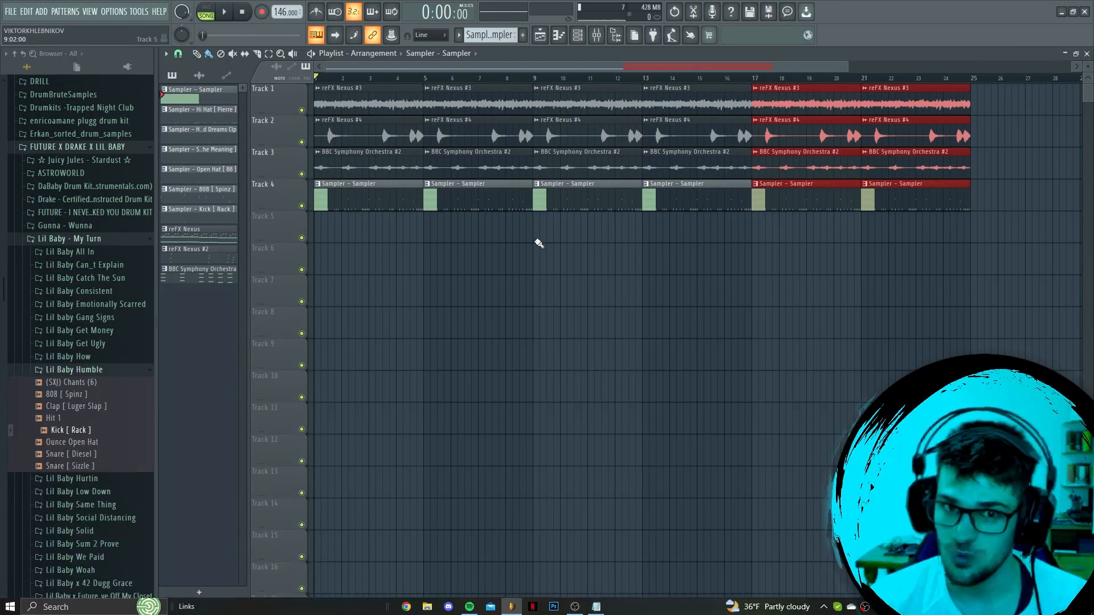
key(ctrl+b)
scroll(474, 301, down, 3)
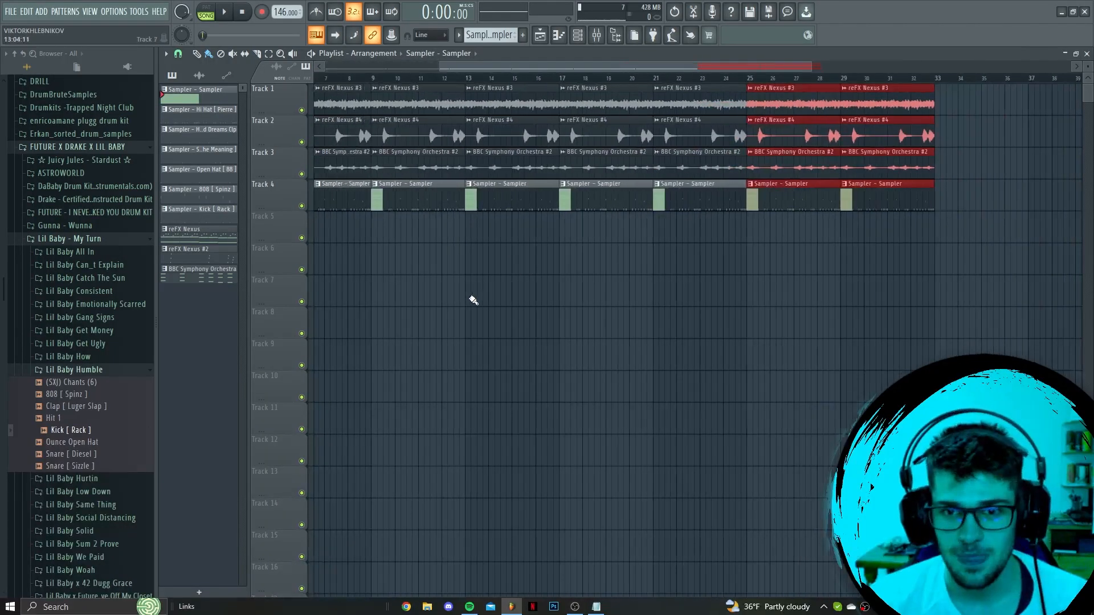
Delete the Sampler drum clips on Track 4 from bars 1–8 and 17–32, keeping only those in bars 9–16
key(space)
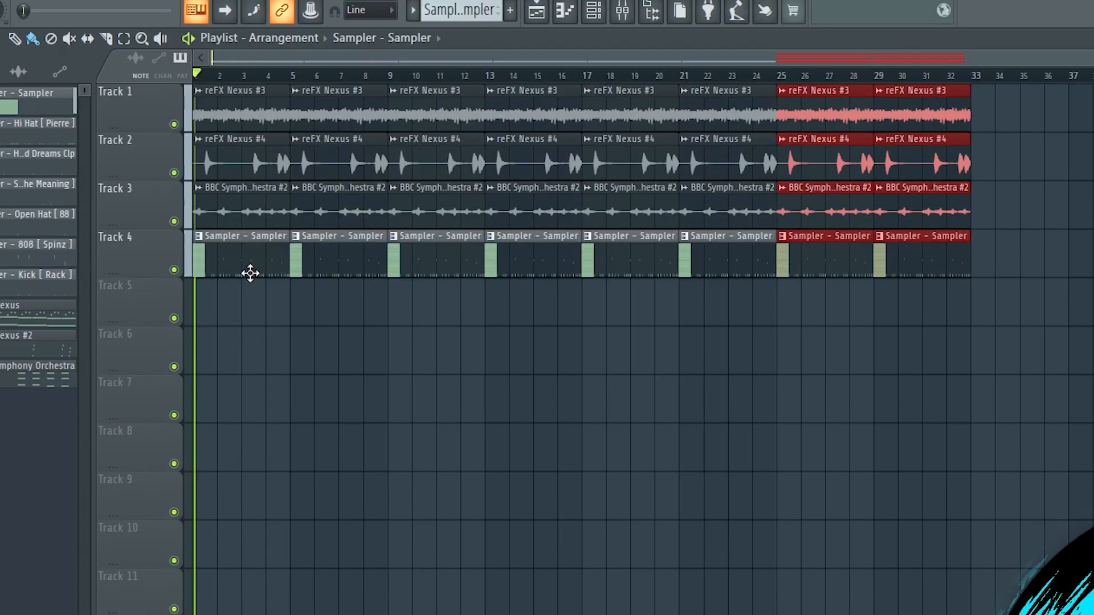
right_click(351, 208)
right_click(380, 209)
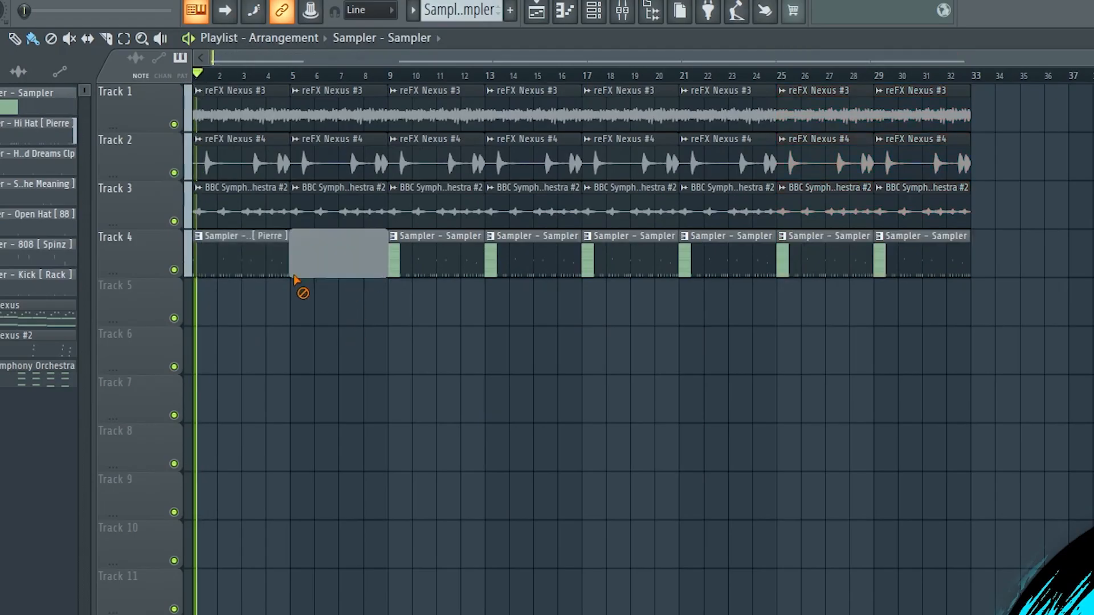
right_click(285, 270)
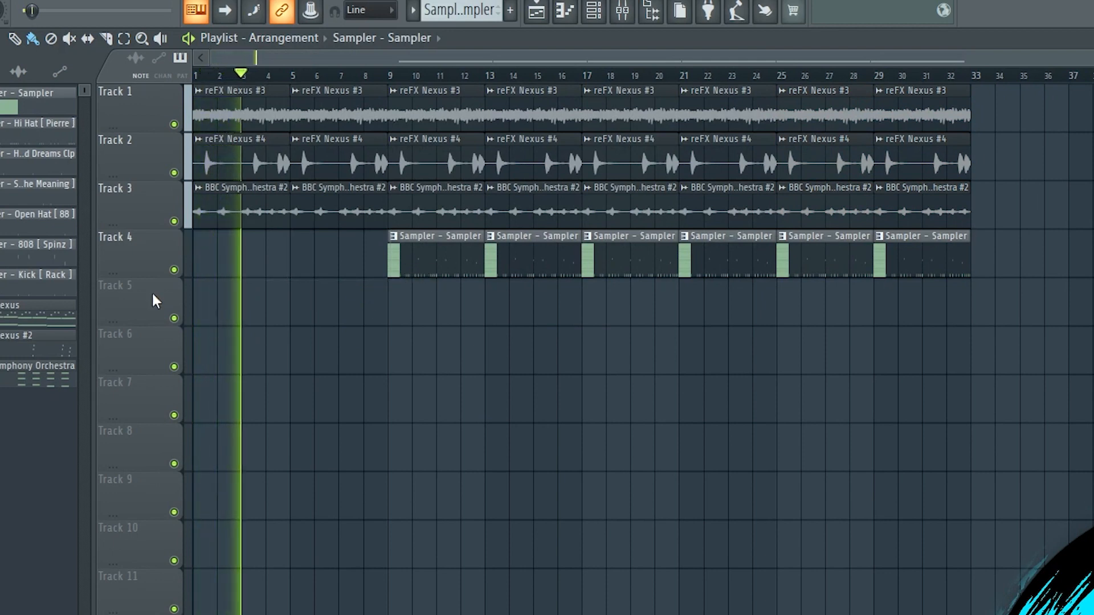
right_click(655, 267)
right_click(729, 268)
right_click(826, 268)
right_click(923, 267)
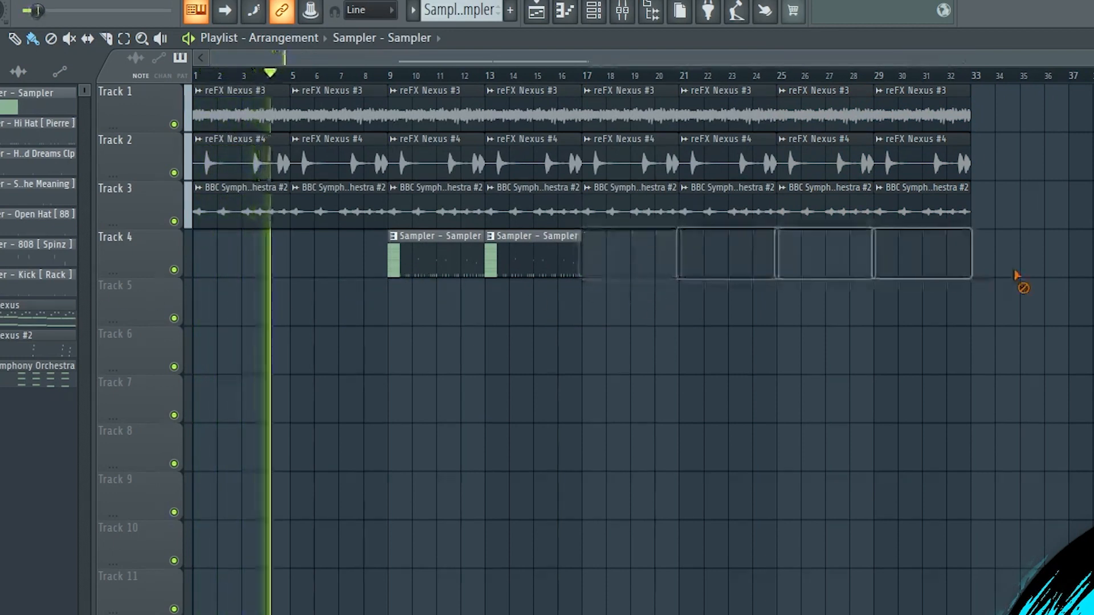
Delete the four BBC Symphony Orchestra #2 clips on Track 3 from bar 17 to bar 32
right_click(632, 211)
right_click(729, 211)
right_click(826, 211)
right_click(916, 214)
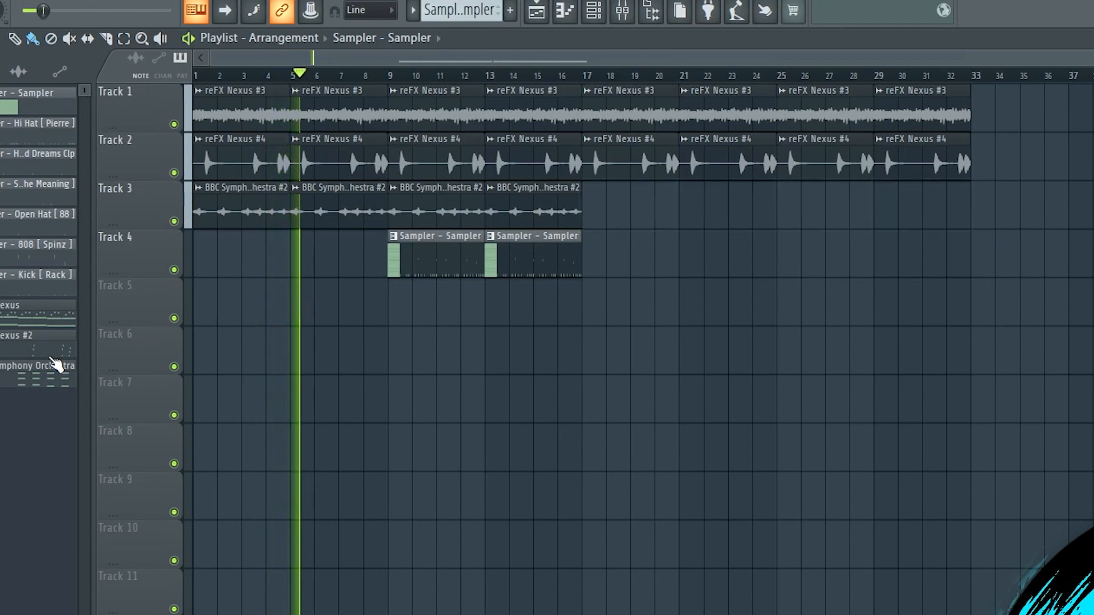
Place the split hi-hat, clap, snare, open hat, 808 and kick patterns on Tracks 5 to 10 at bar 17, repeating them through bar 32
click(40, 342)
click(45, 279)
drag(46, 279, 575, 240)
ctrl+click(40, 158)
key(ctrl+b)
ctrl+click(730, 417)
drag(709, 398, 597, 219)
key(ctrl+b)
ctrl+click(739, 461)
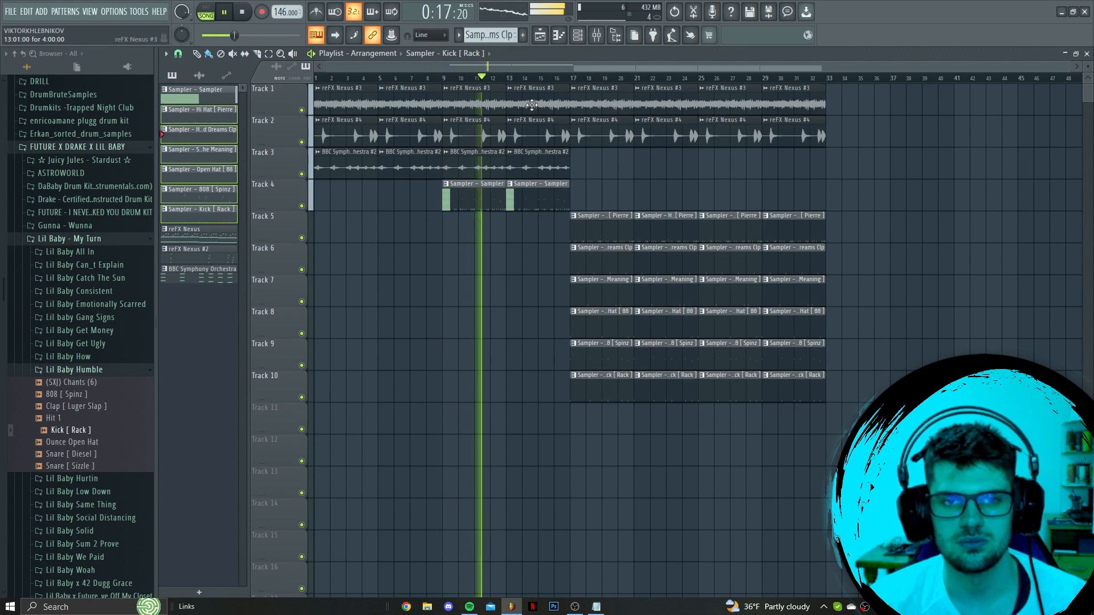
Check the audio clip settings of reFX Nexus #3
double_click(490, 105)
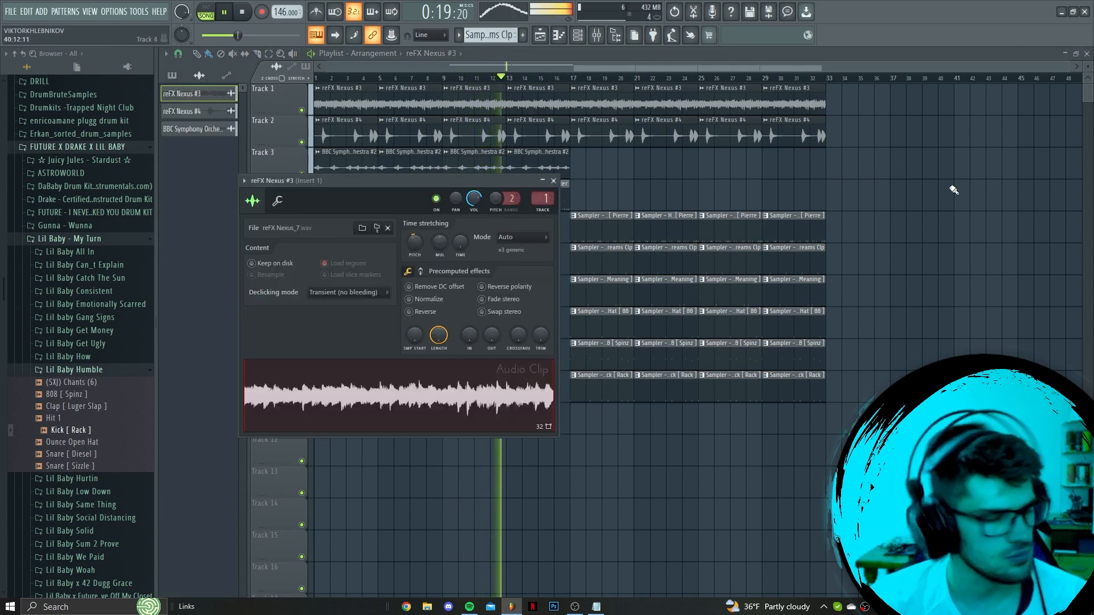
key(Escape)
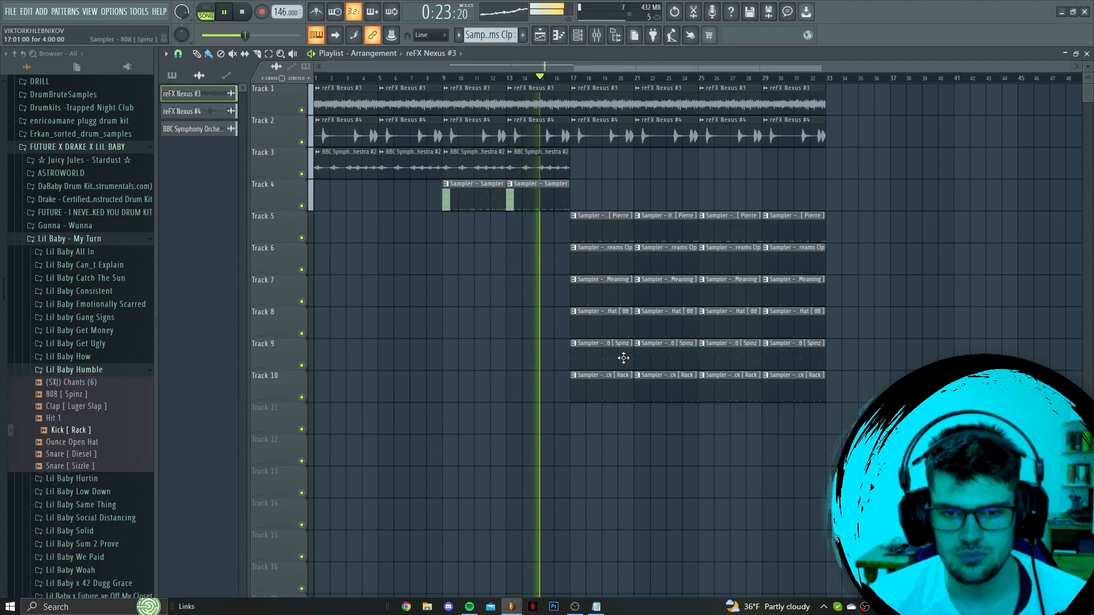
Delete all four snare pattern clips on Track 7 from bar 17 to bar 32
ctrl+scroll(624, 357, up, 2)
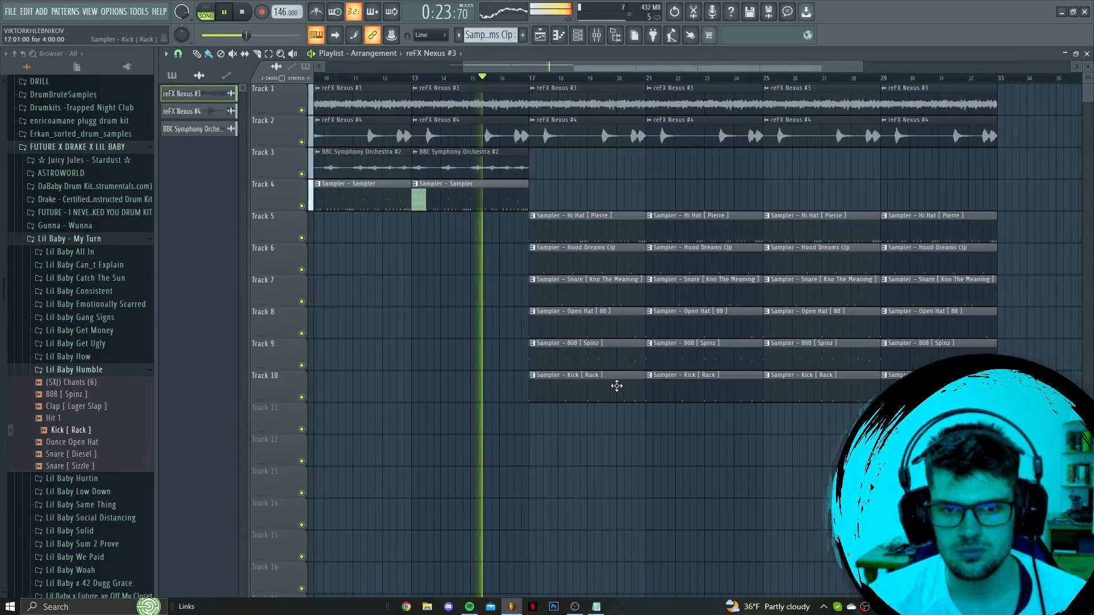
right_click(593, 294)
right_click(656, 295)
right_click(798, 293)
right_click(924, 290)
ctrl+scroll(862, 291, down, 2)
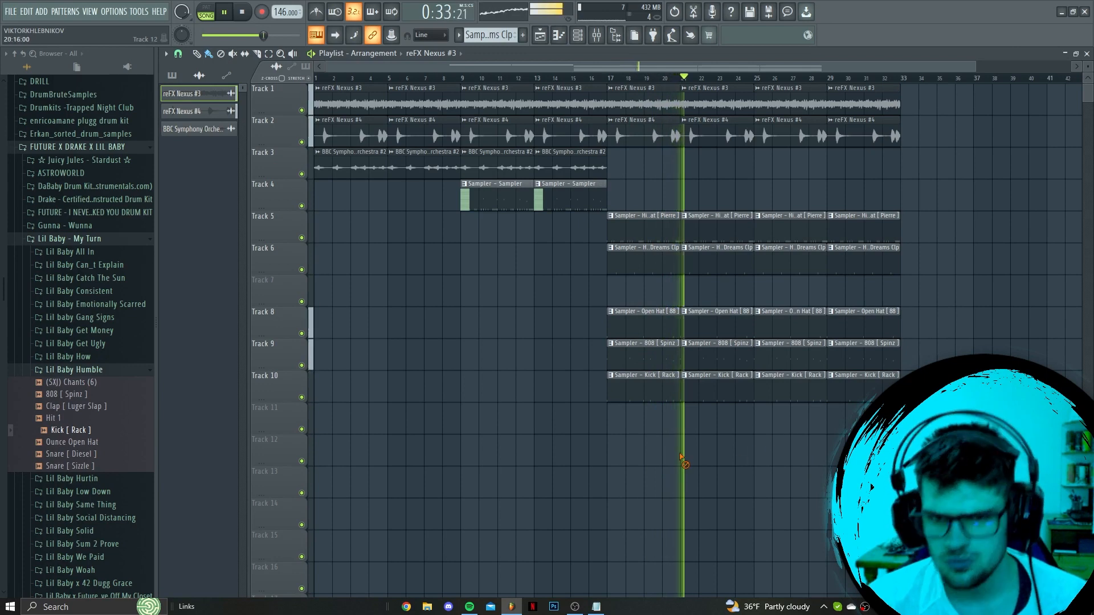
ctrl+scroll(647, 456, down, 1)
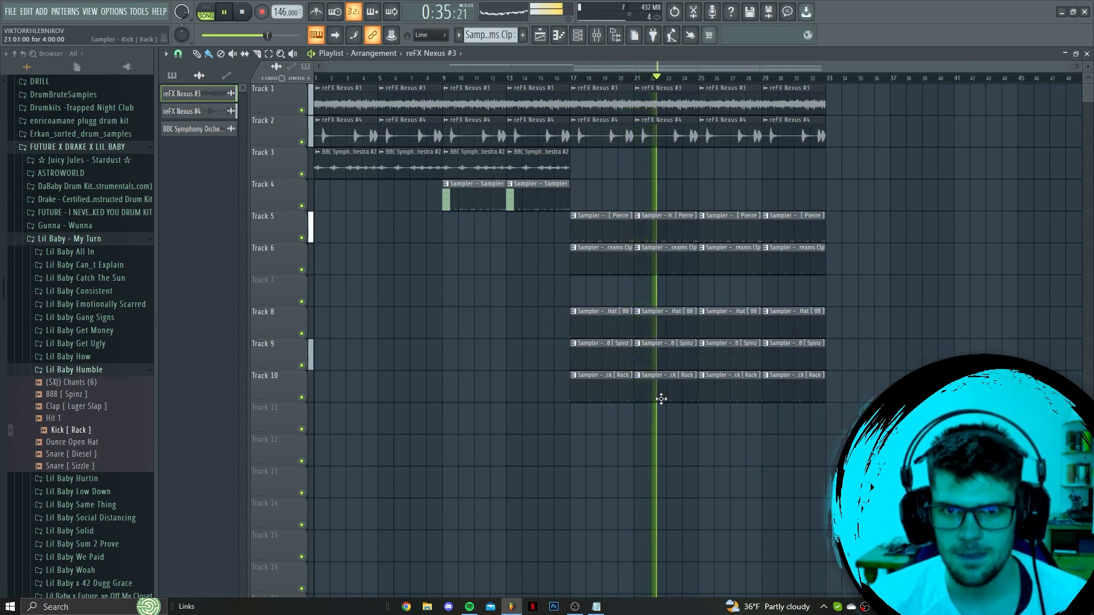
ctrl+scroll(676, 443, up, 2)
ctrl+scroll(642, 451, down, 2)
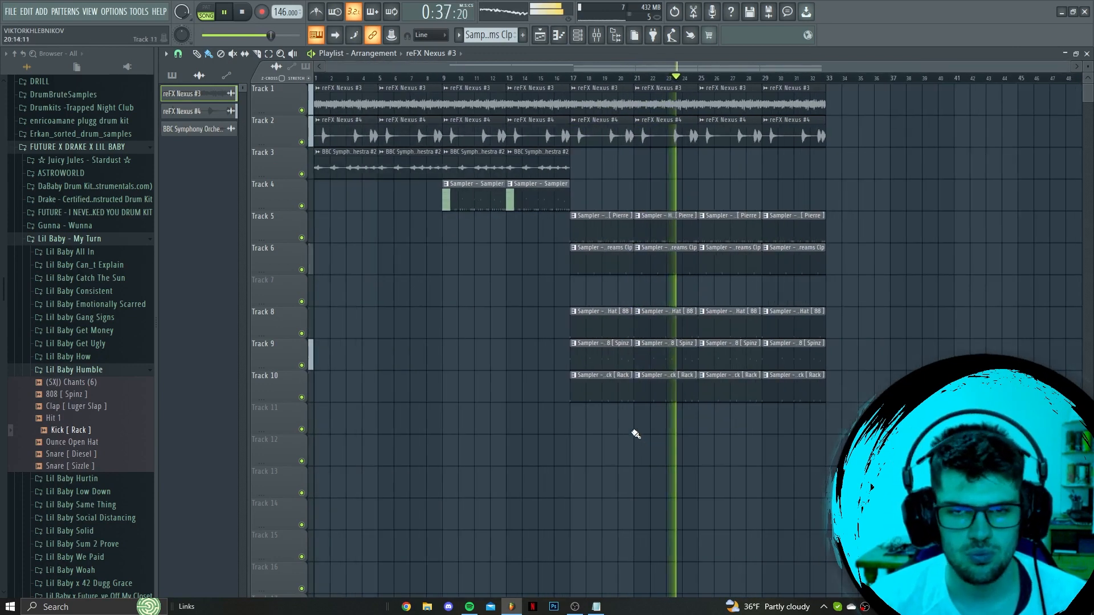
click(575, 607)
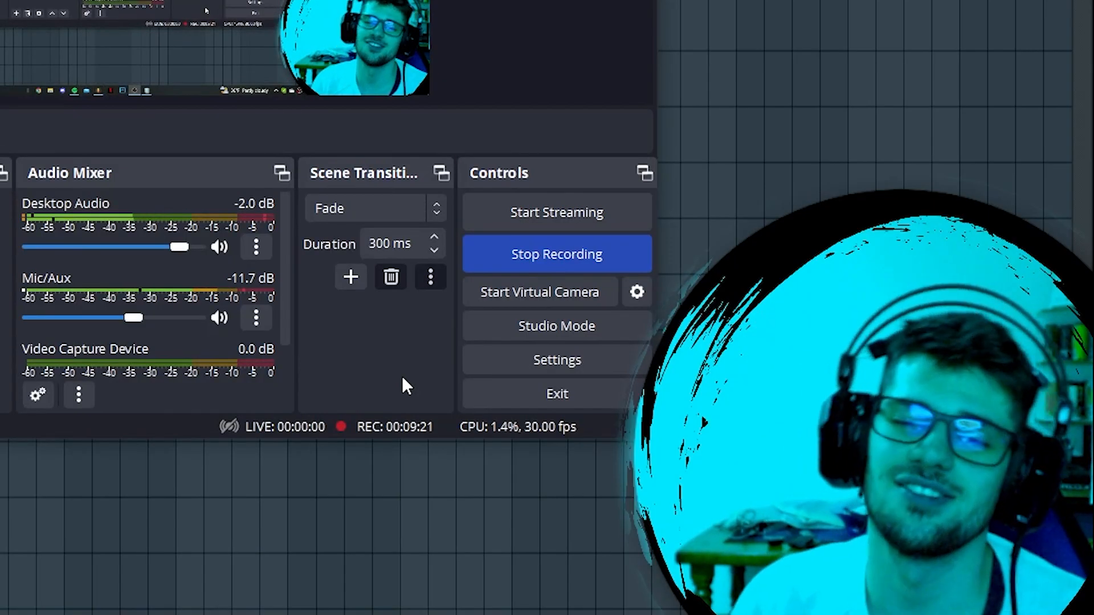
click(775, 147)
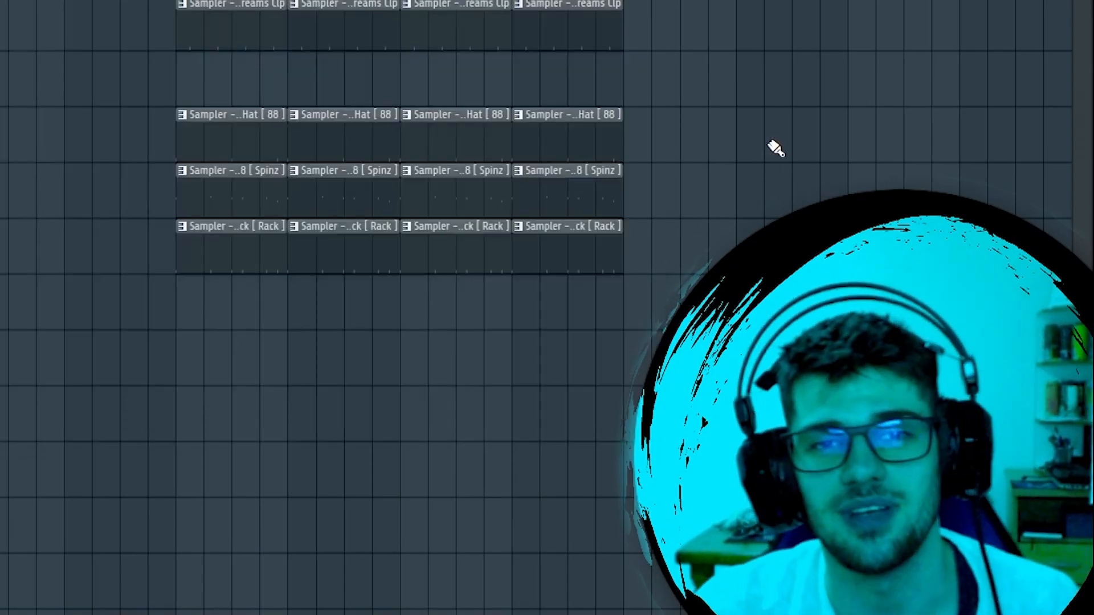